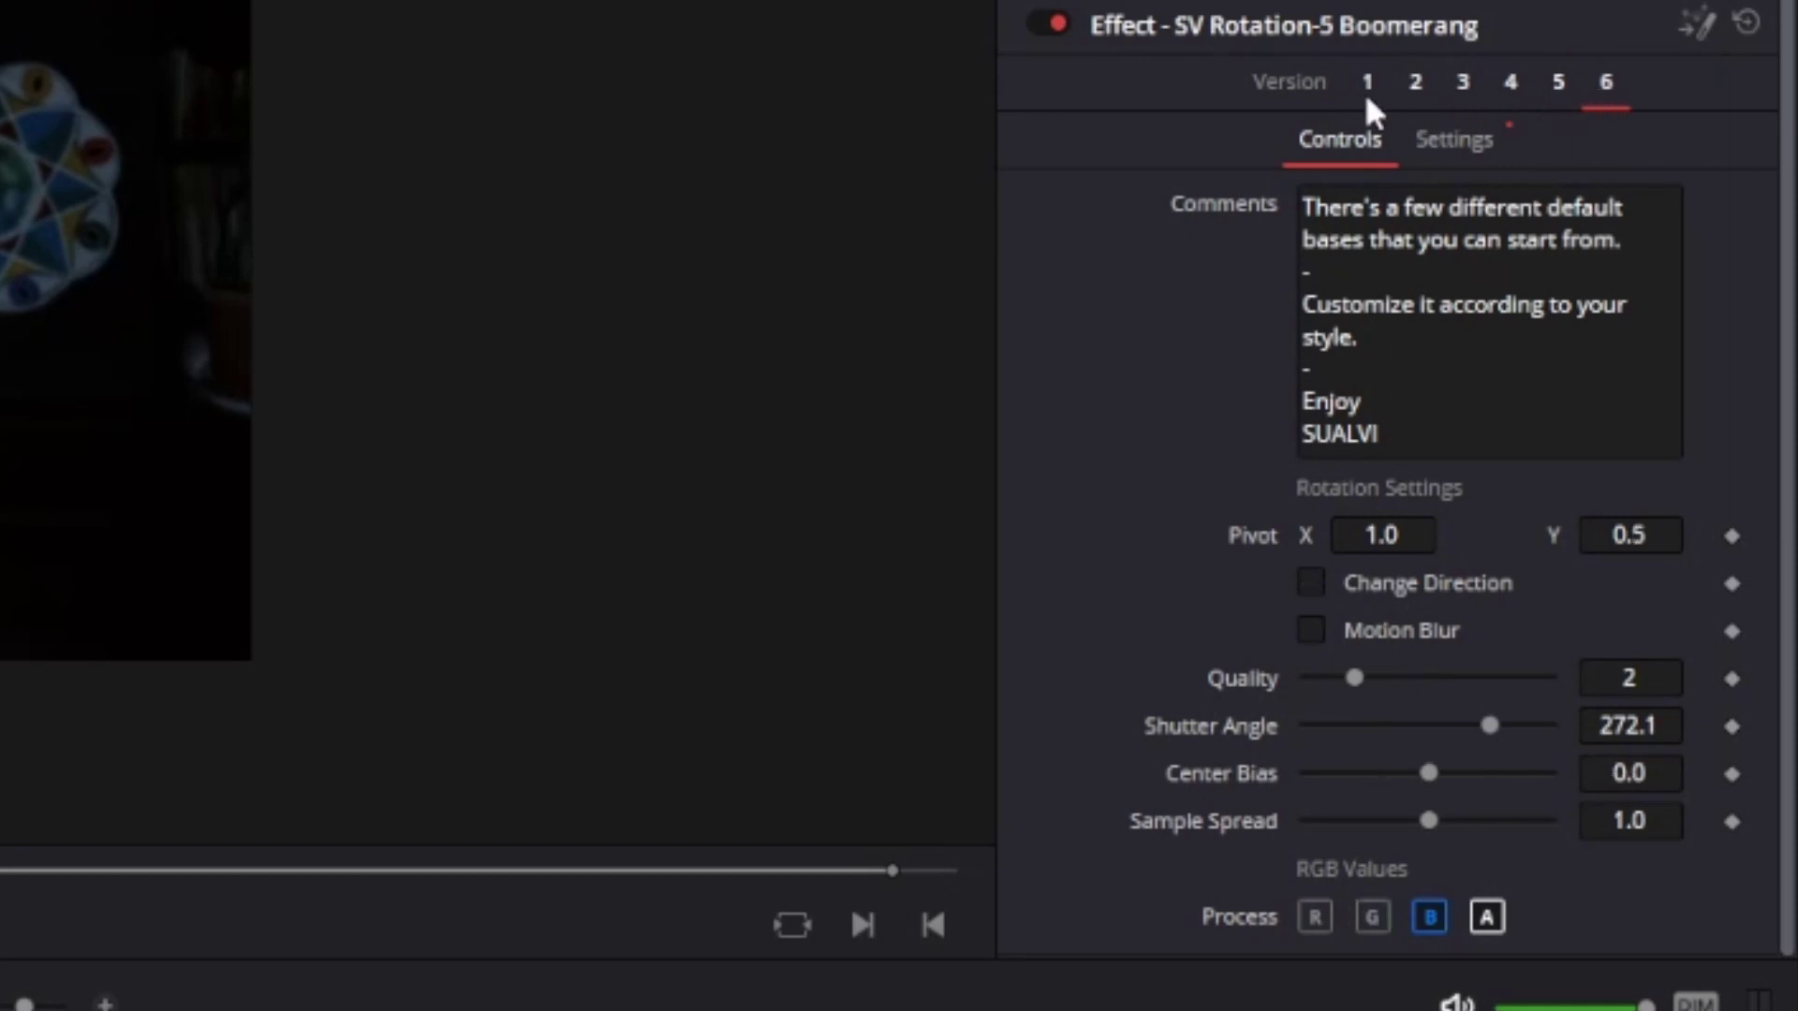
Lower the Boomerang rotation effect's Shutter Angle to about 249 in the Inspector
left_click_drag(1484, 729, 1475, 725)
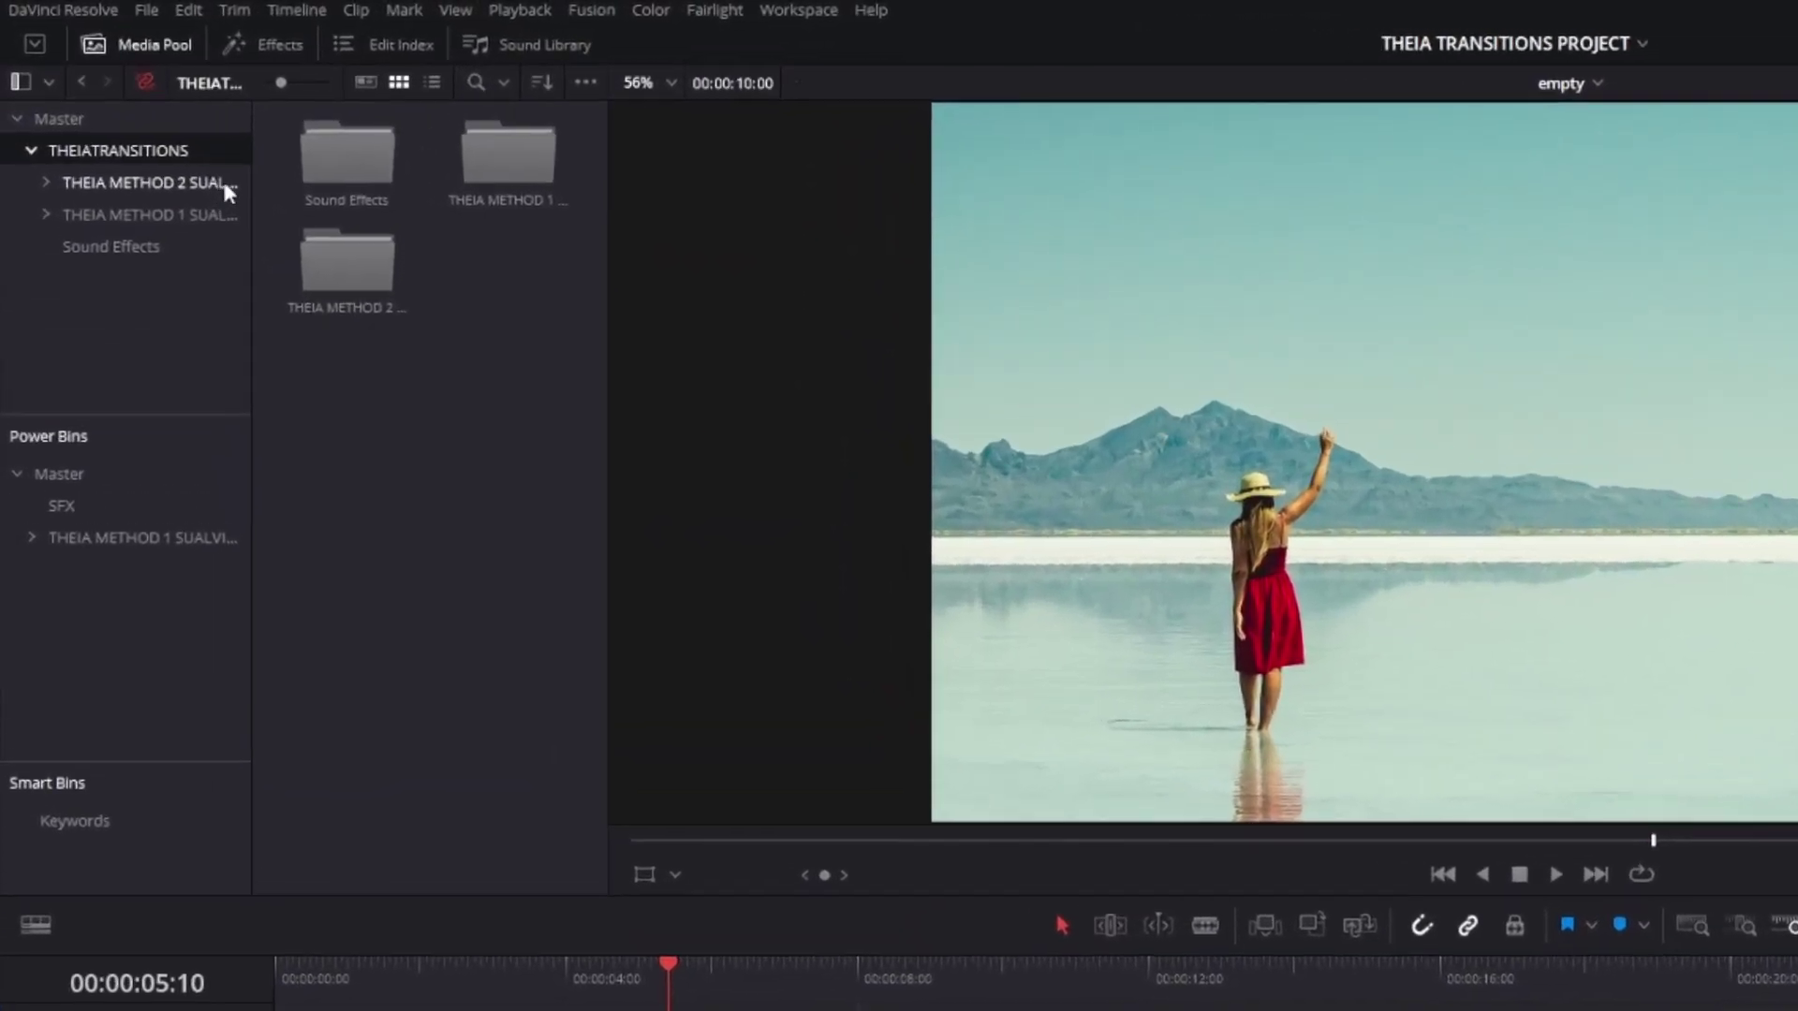
Browse the Theia sound effect clips inside the Sound Effects bin
double_click(315, 161)
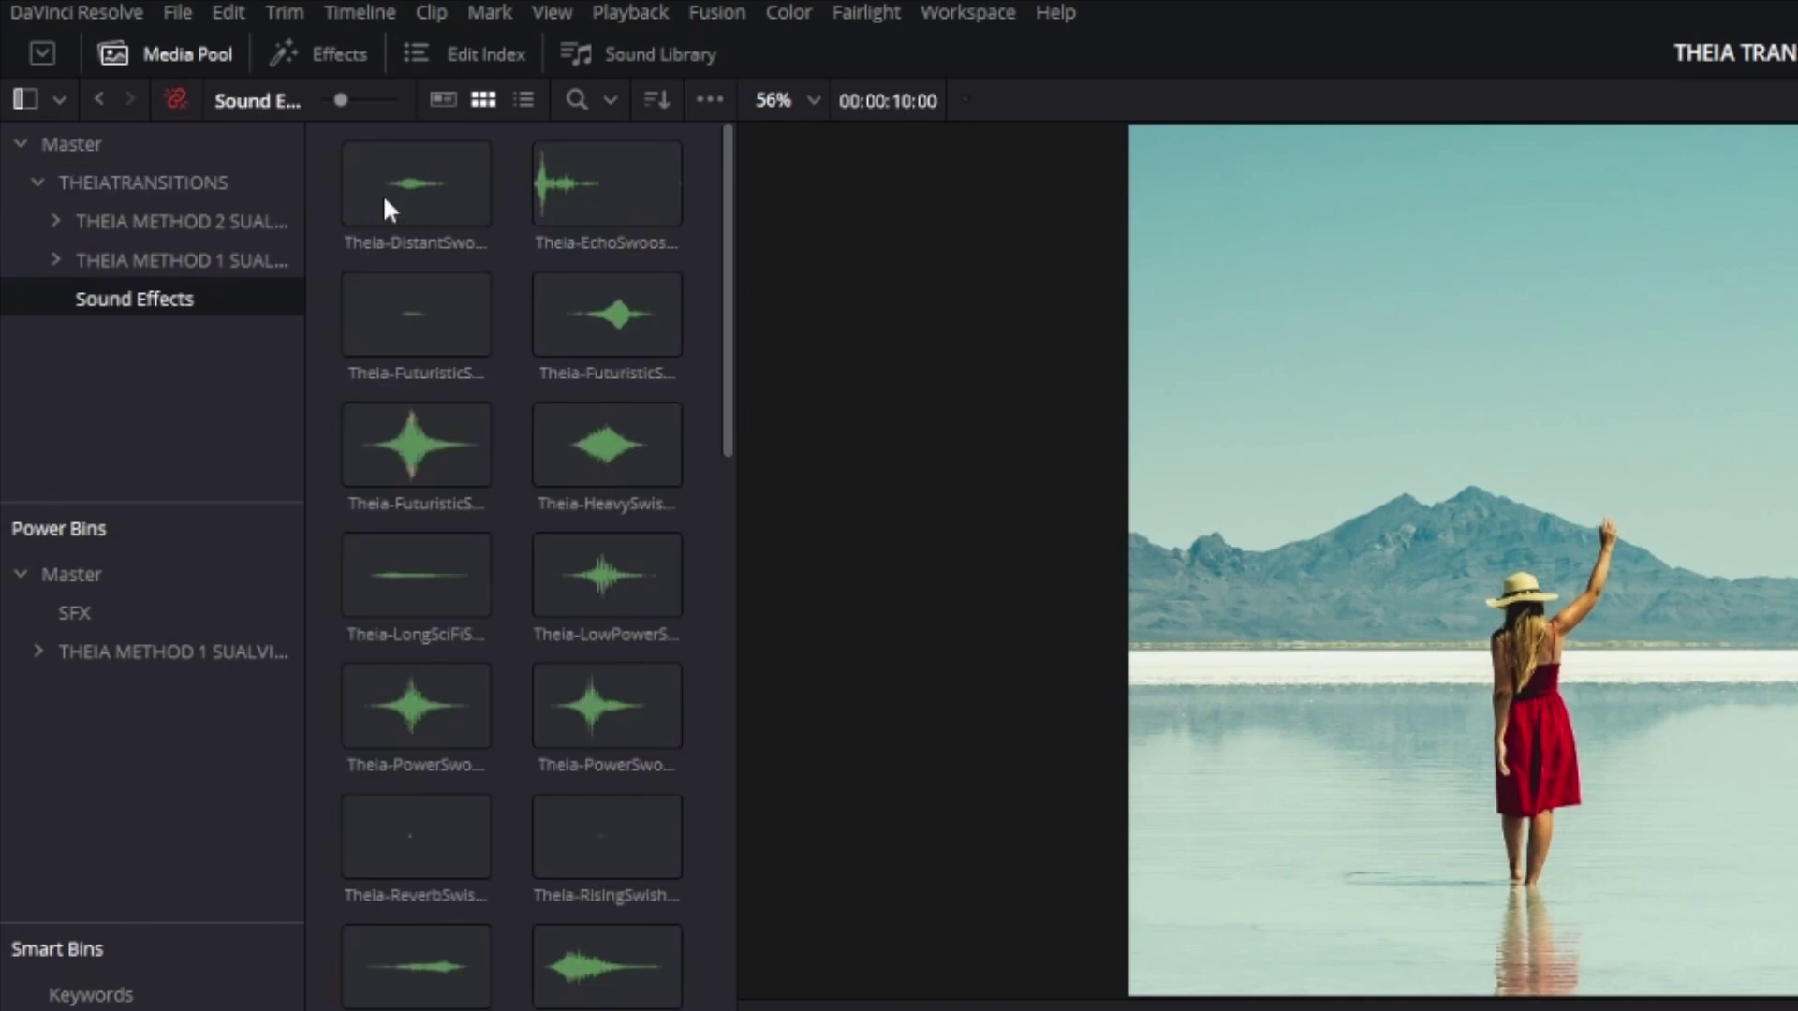
left_click(445, 291)
scroll(446, 294, "down", 3)
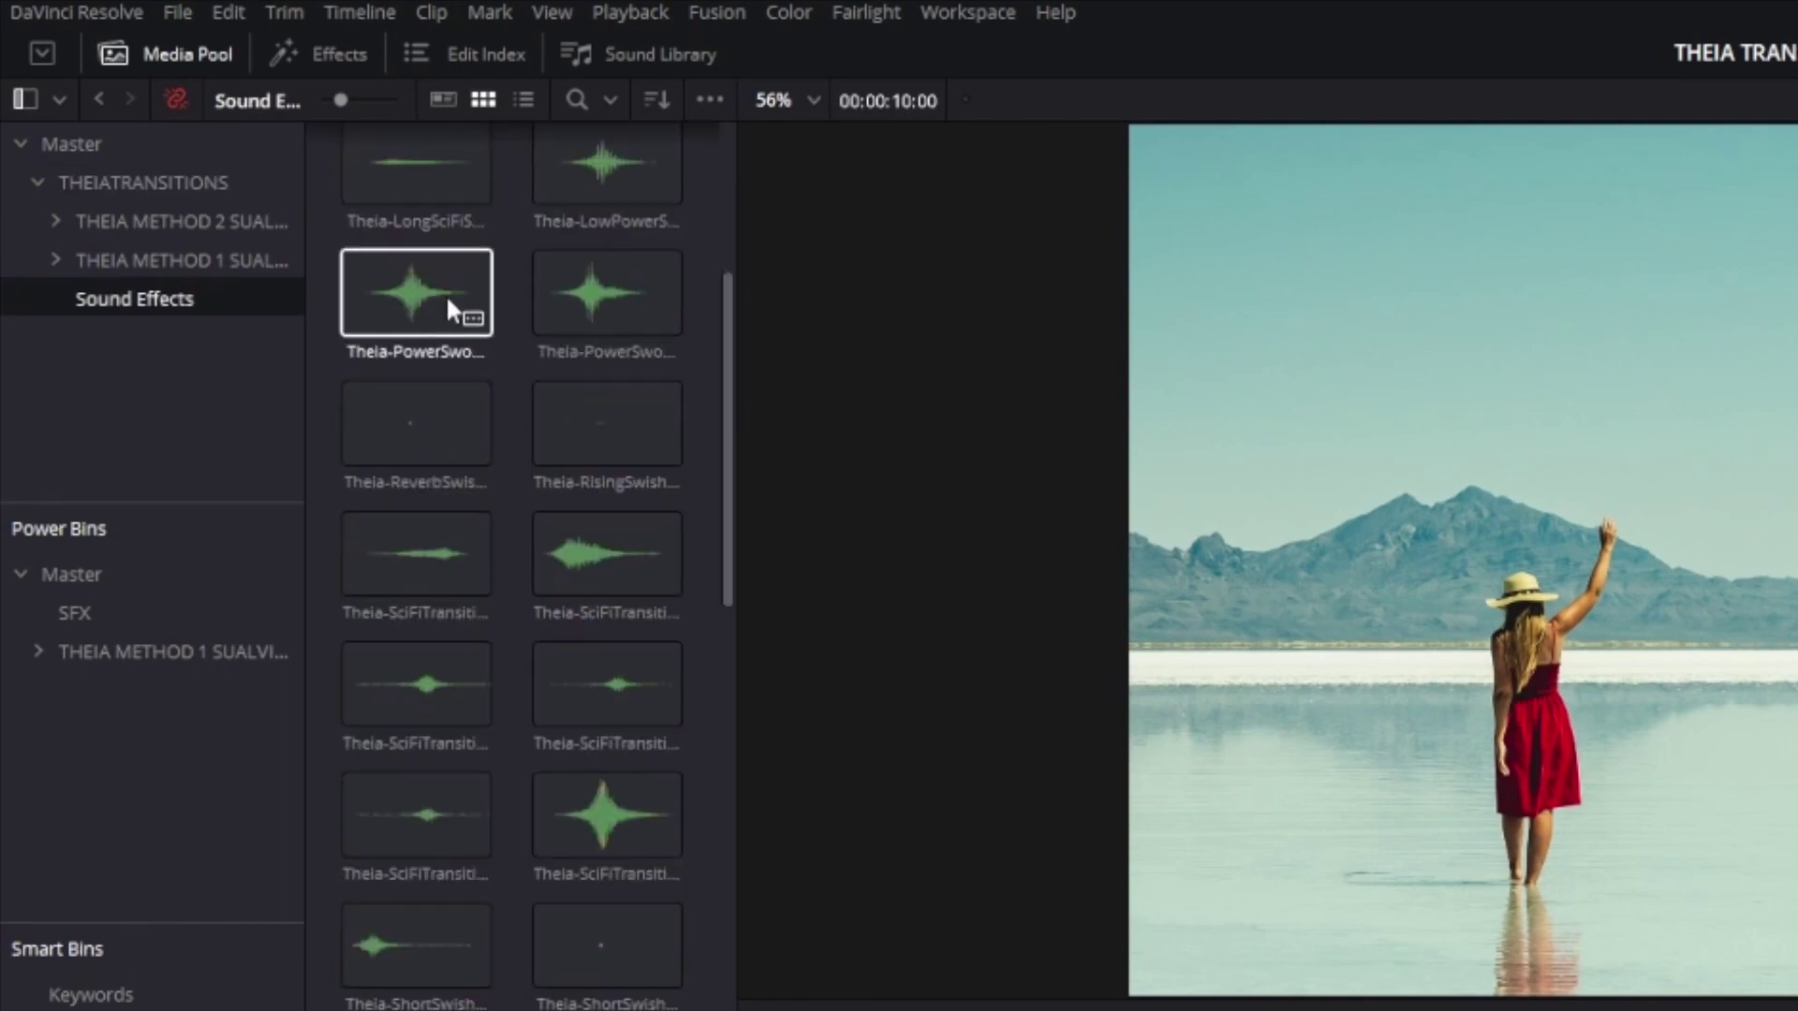
scroll(446, 294, "up", 3)
left_click(540, 272)
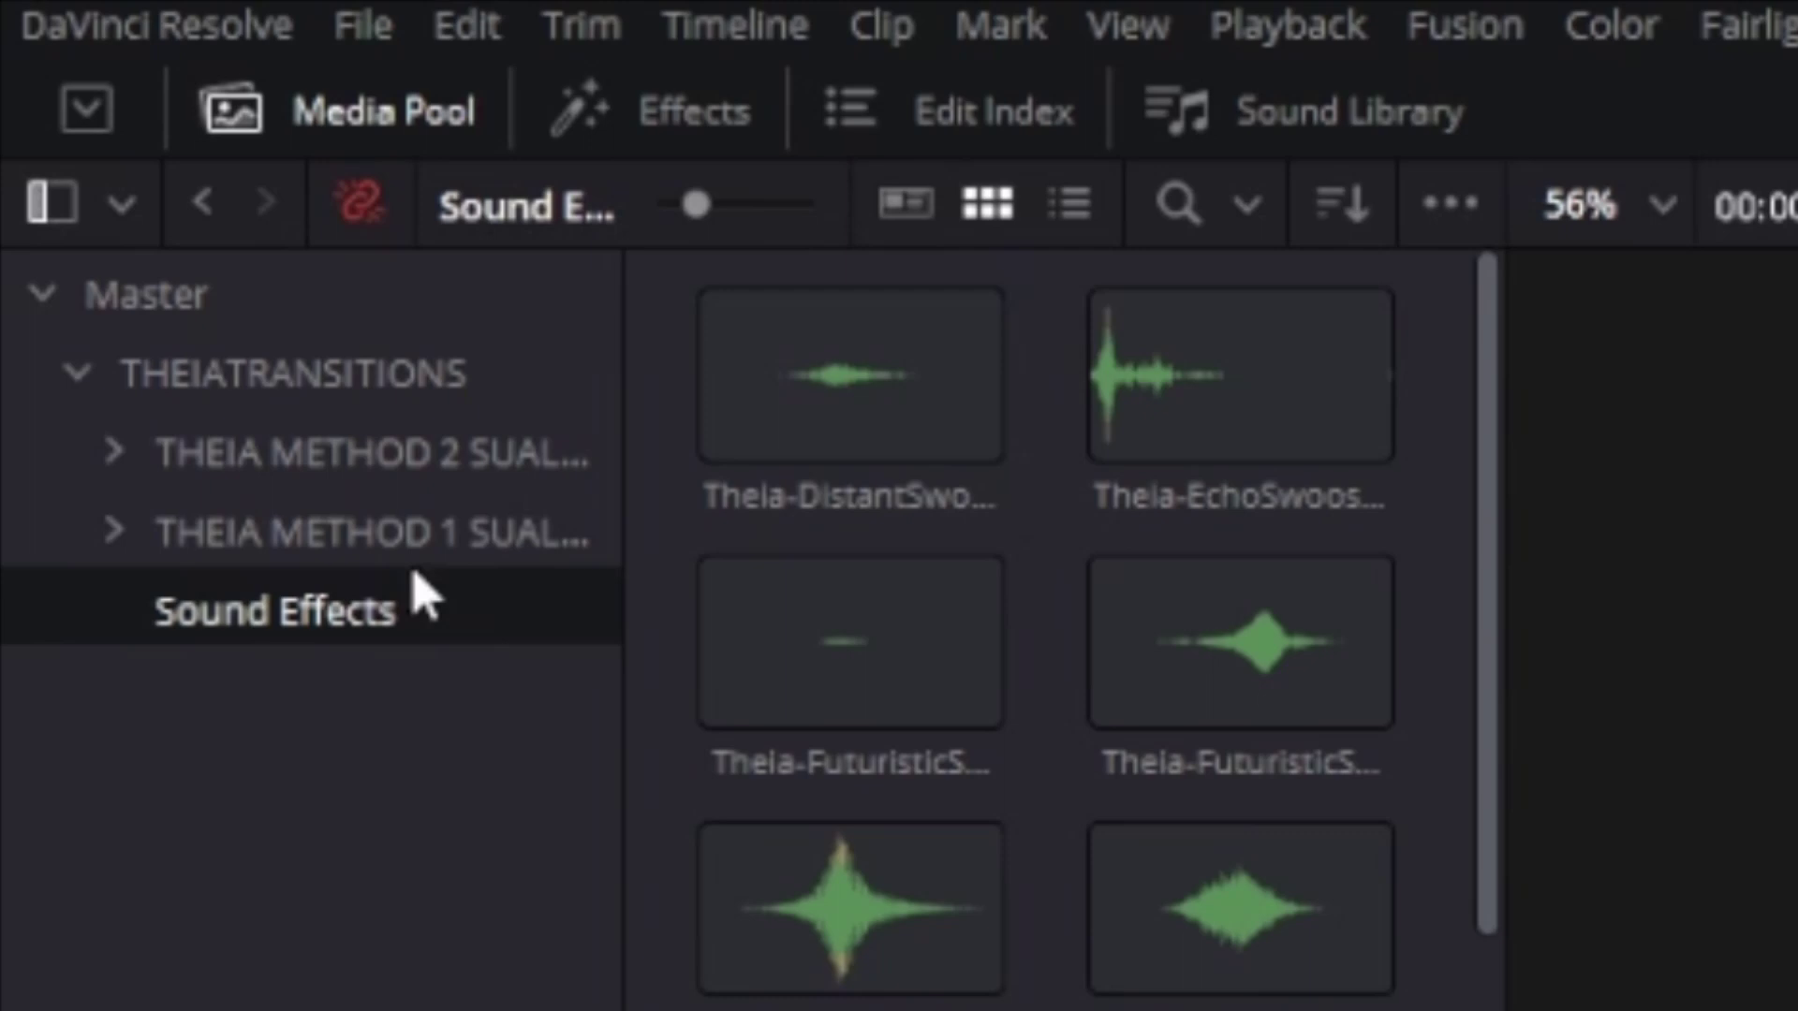
Open the Dent transitions folder under THEIA METHOD 2 > 24fps
left_click(417, 459)
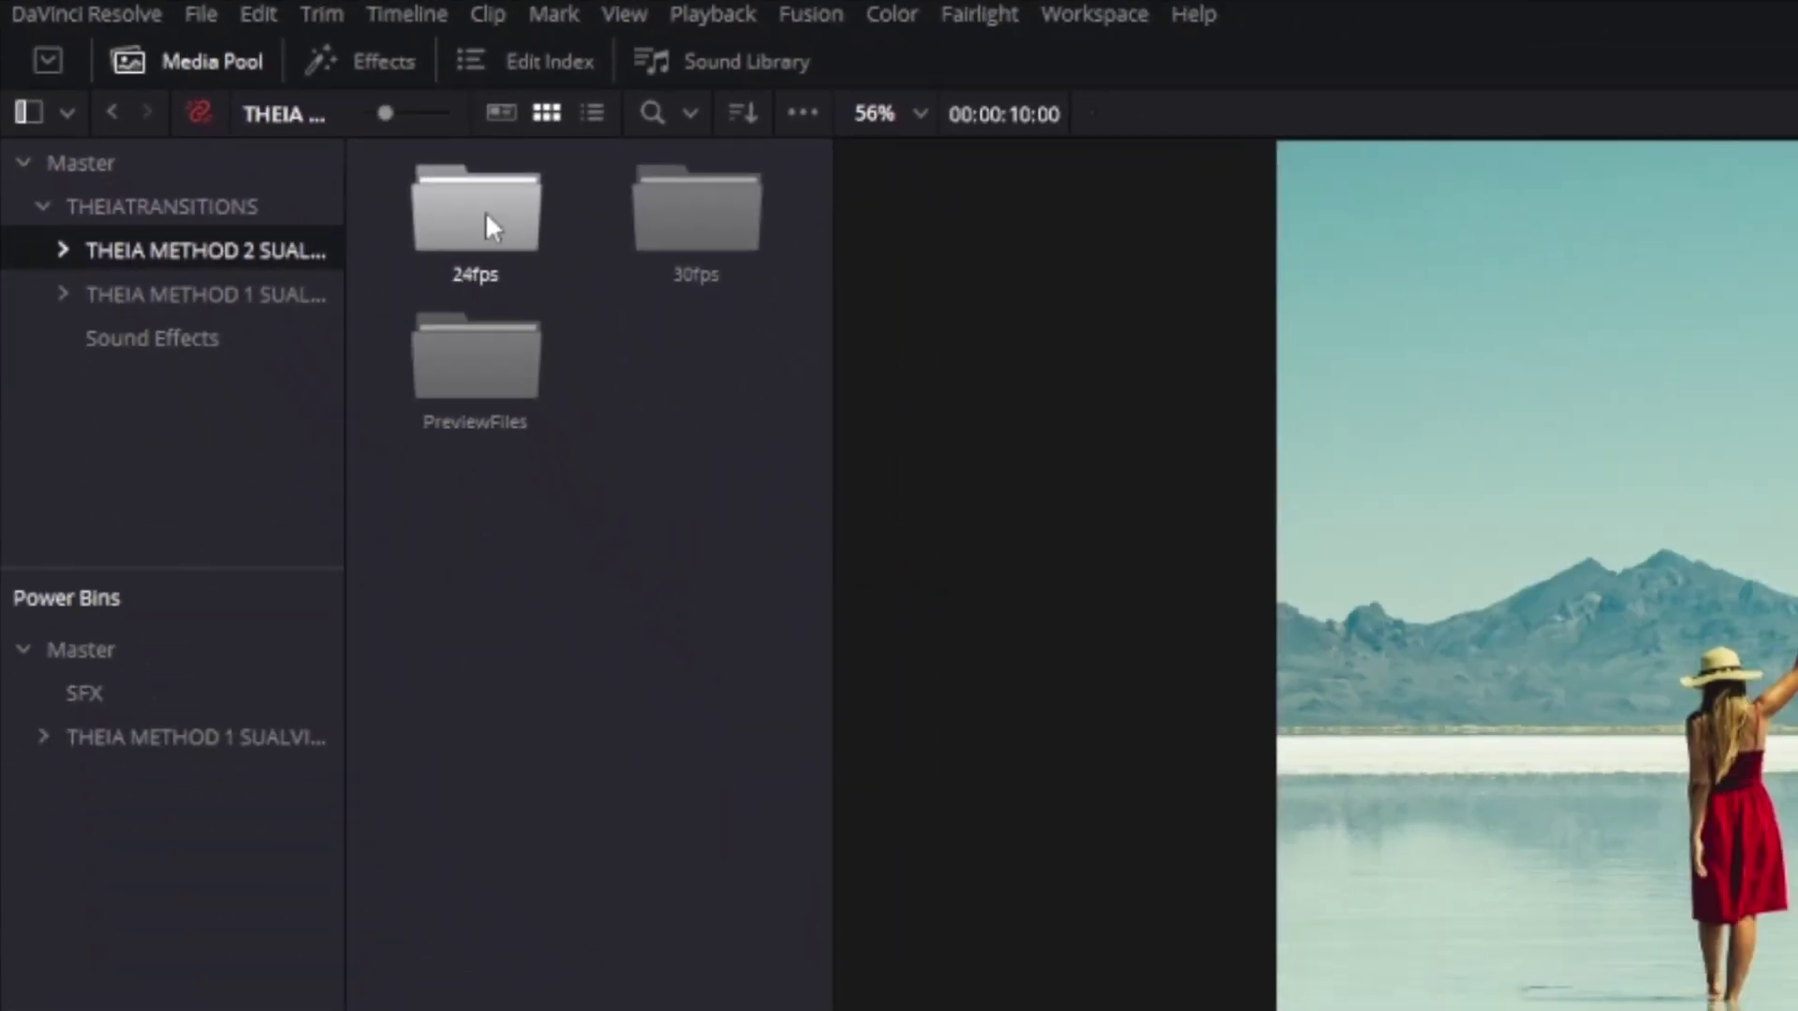
double_click(869, 391)
double_click(430, 191)
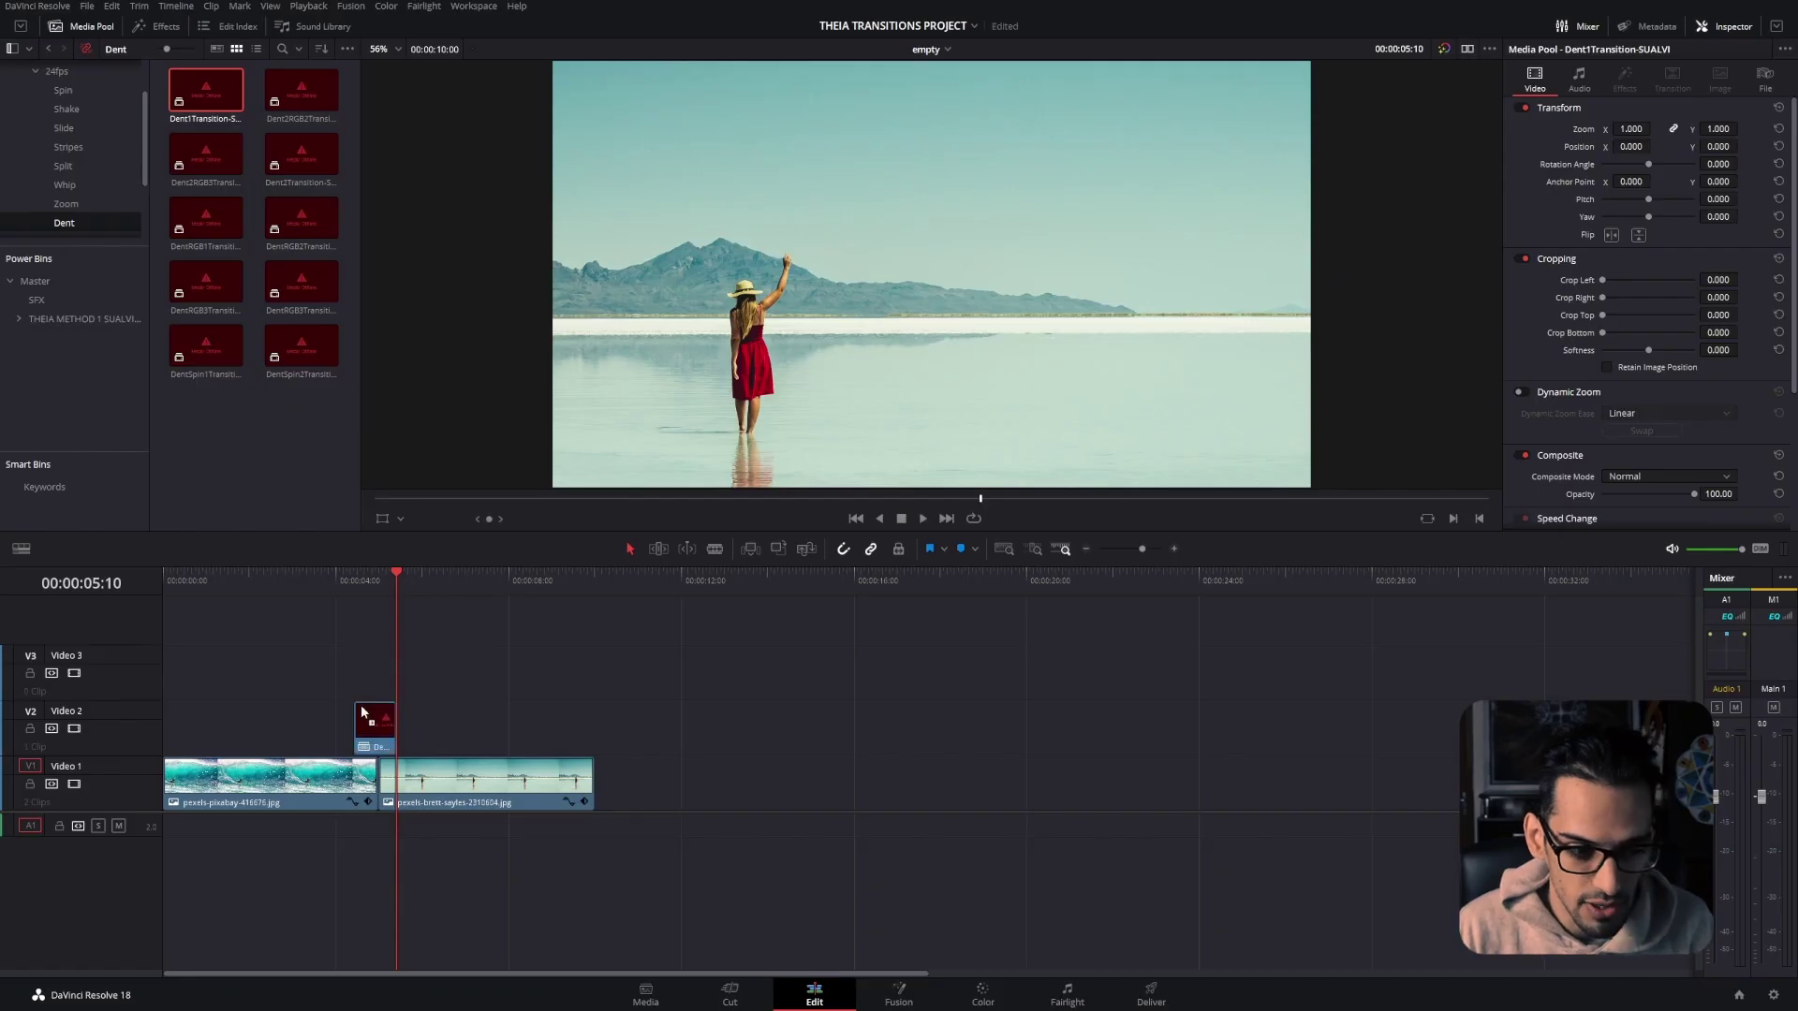
Decompose the V2 Dent clip in place using clips only, then select its layers for removal
right_click(366, 716)
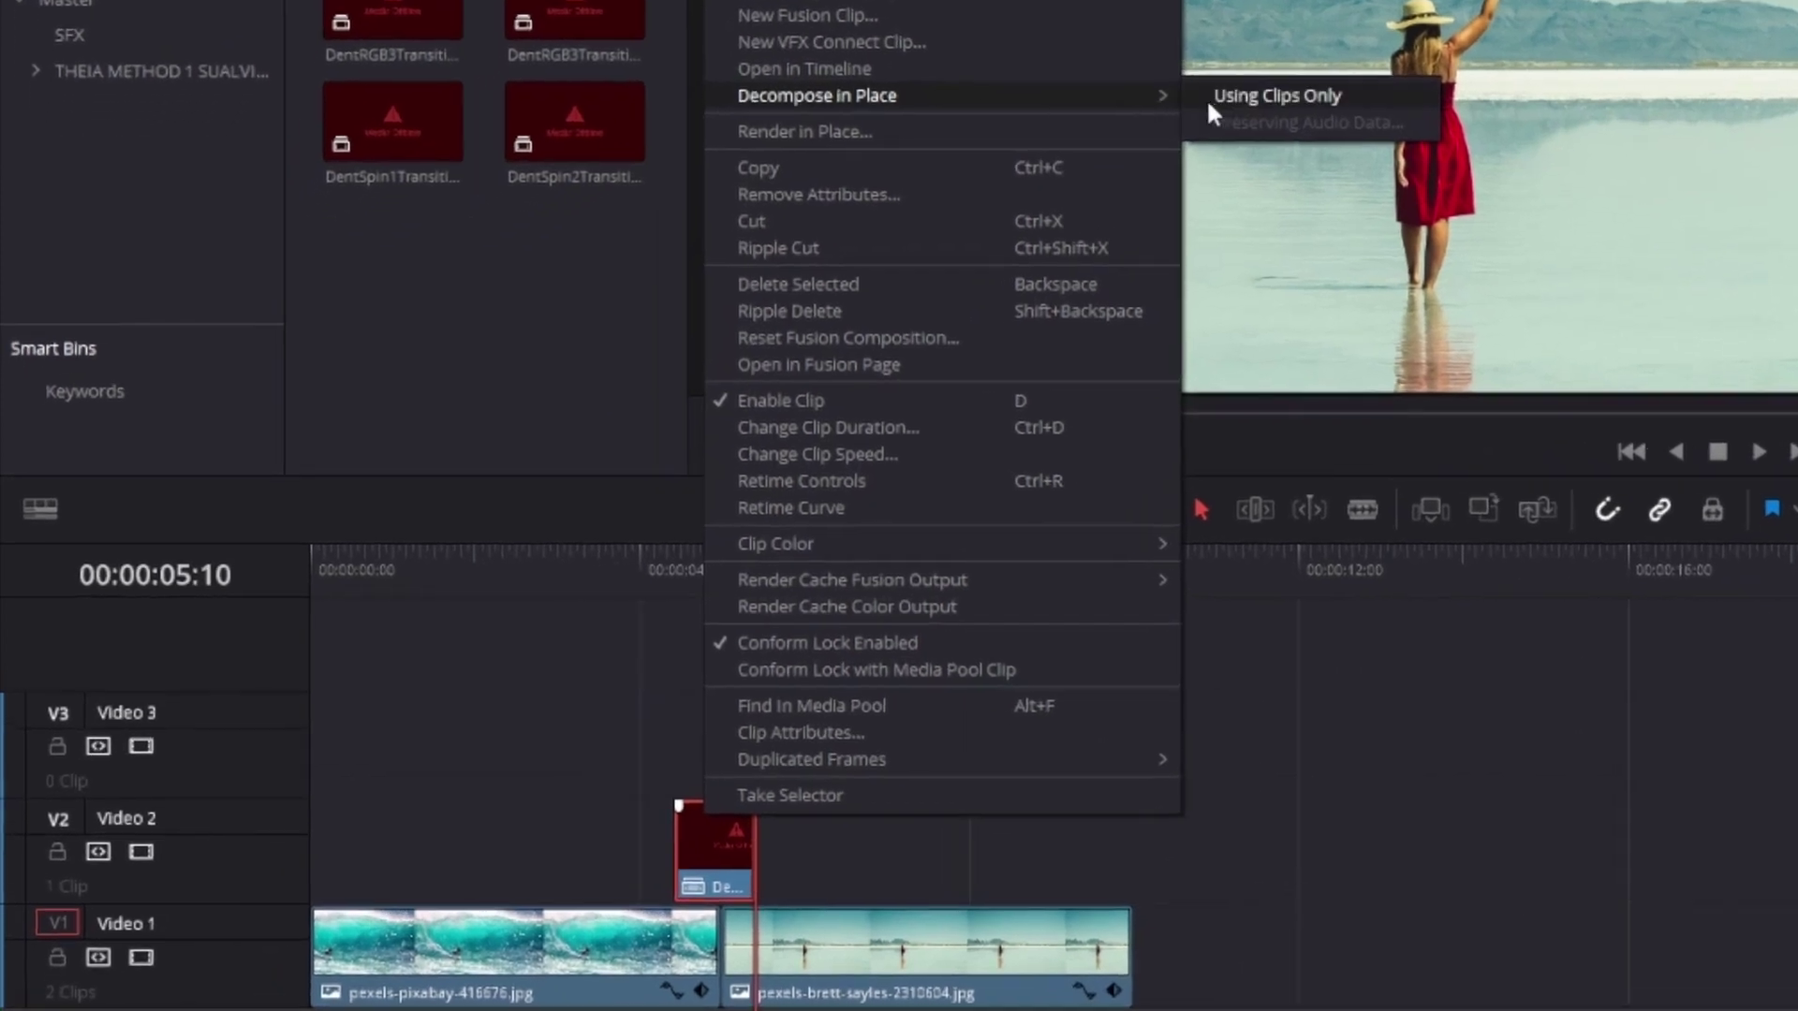
left_click(653, 333)
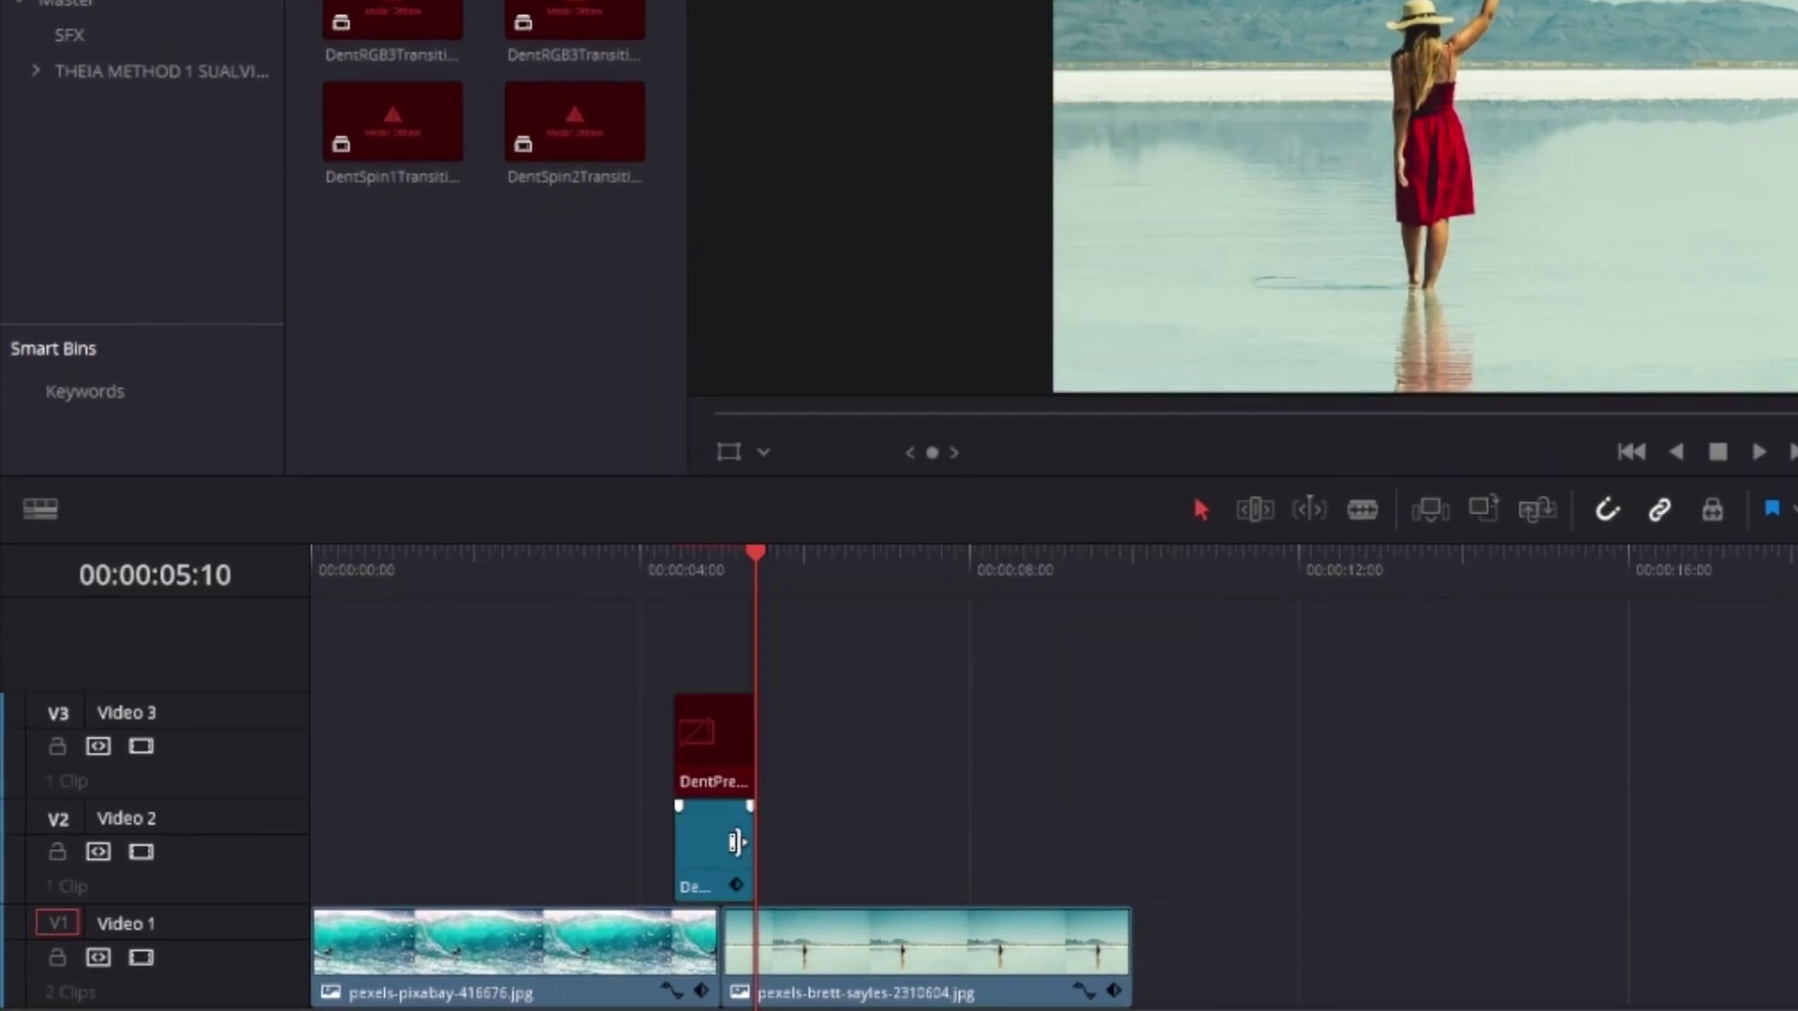
left_click_drag(851, 735, 678, 850)
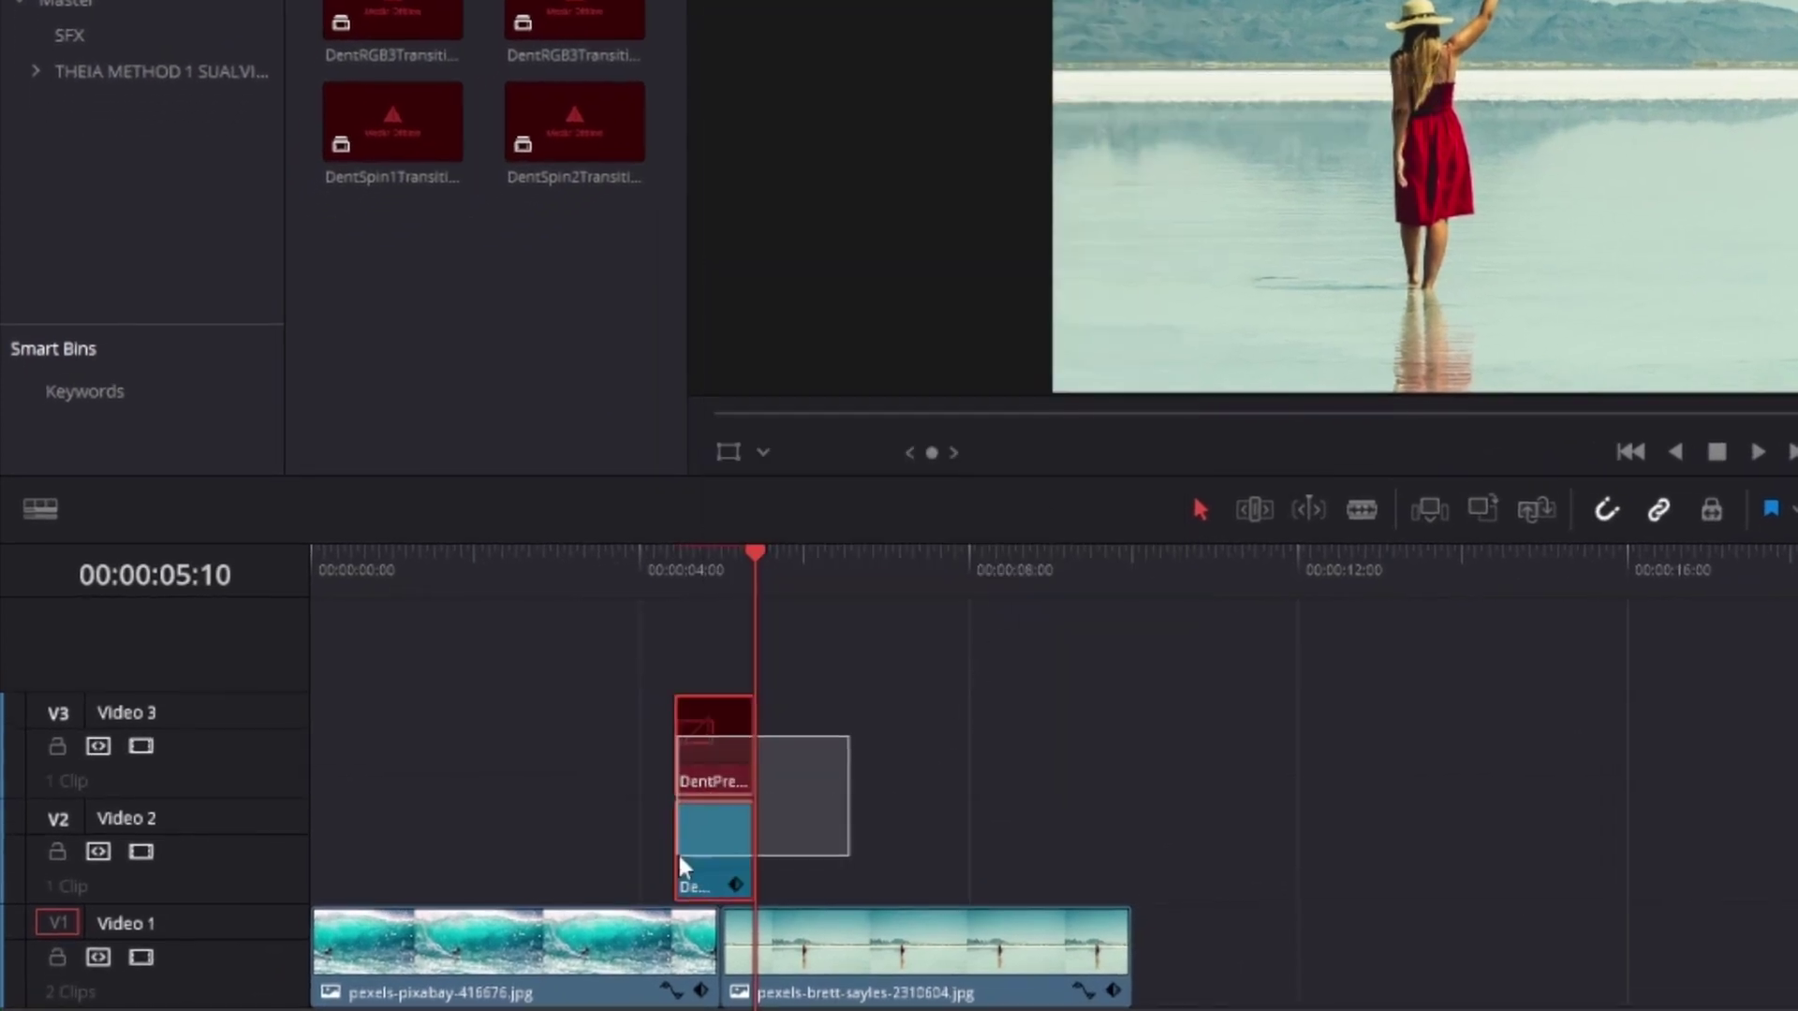
left_click_drag(549, 803, 550, 803)
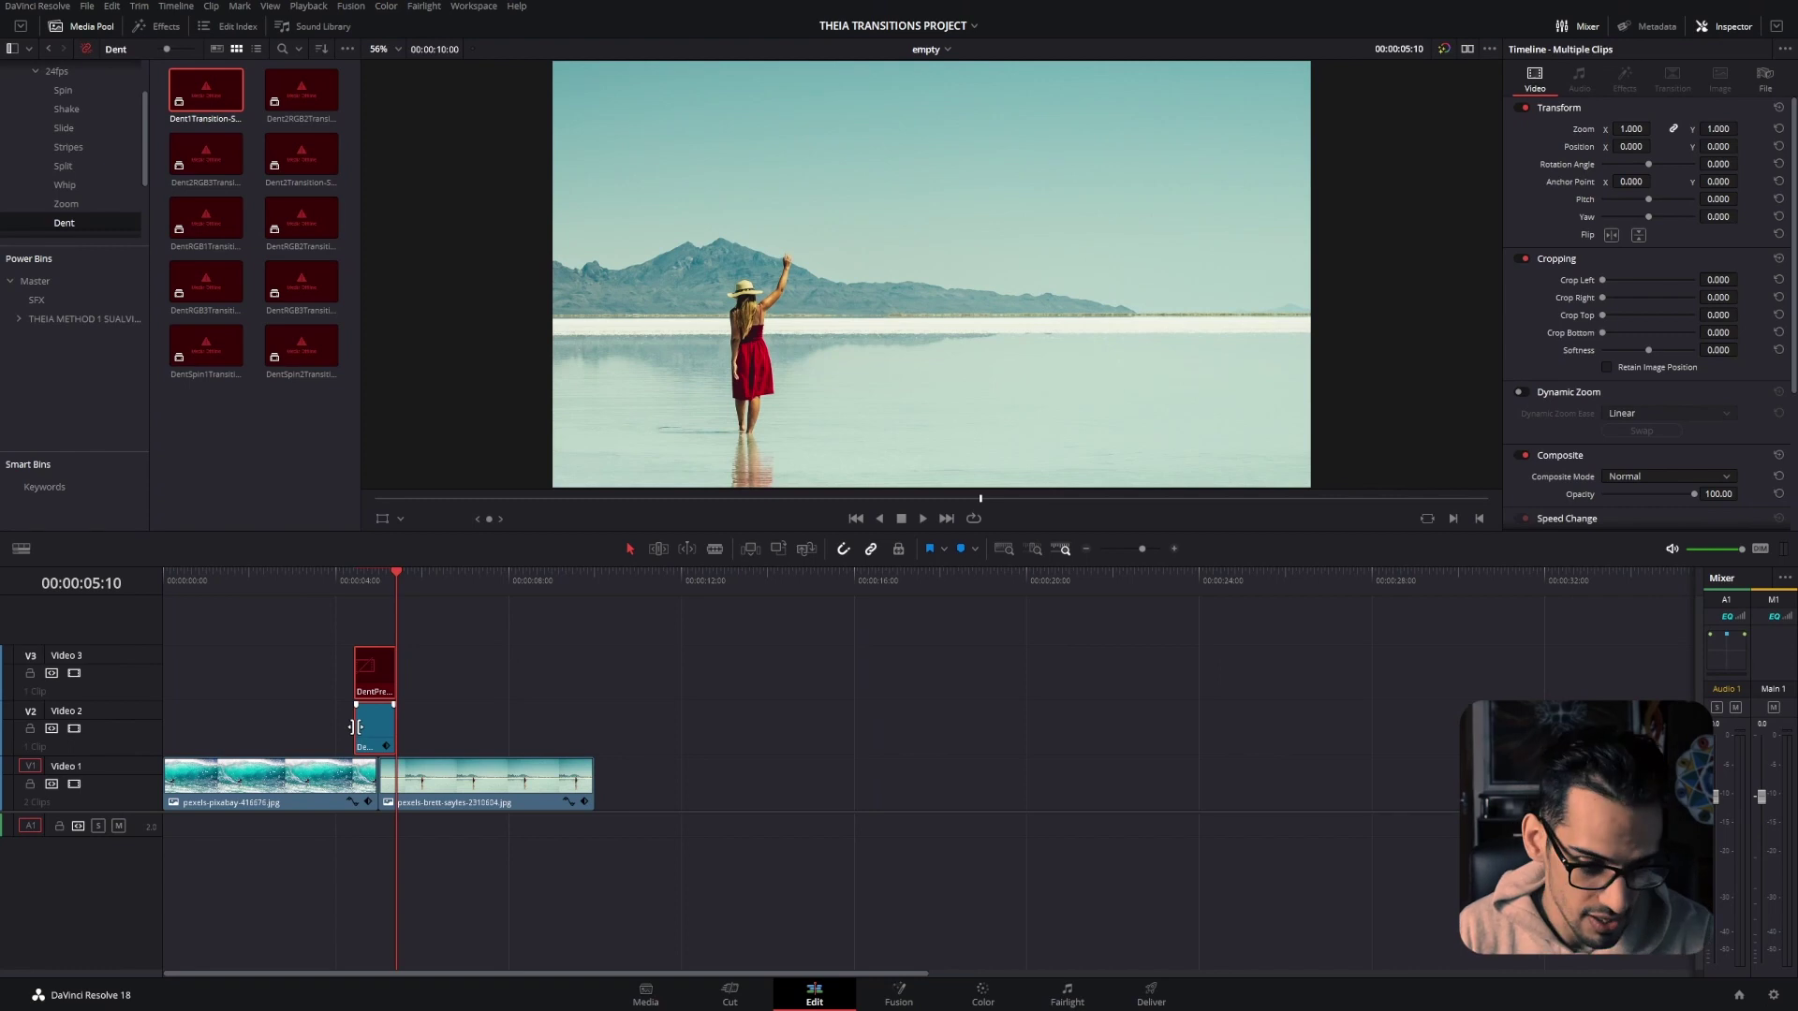
left_click(27, 108)
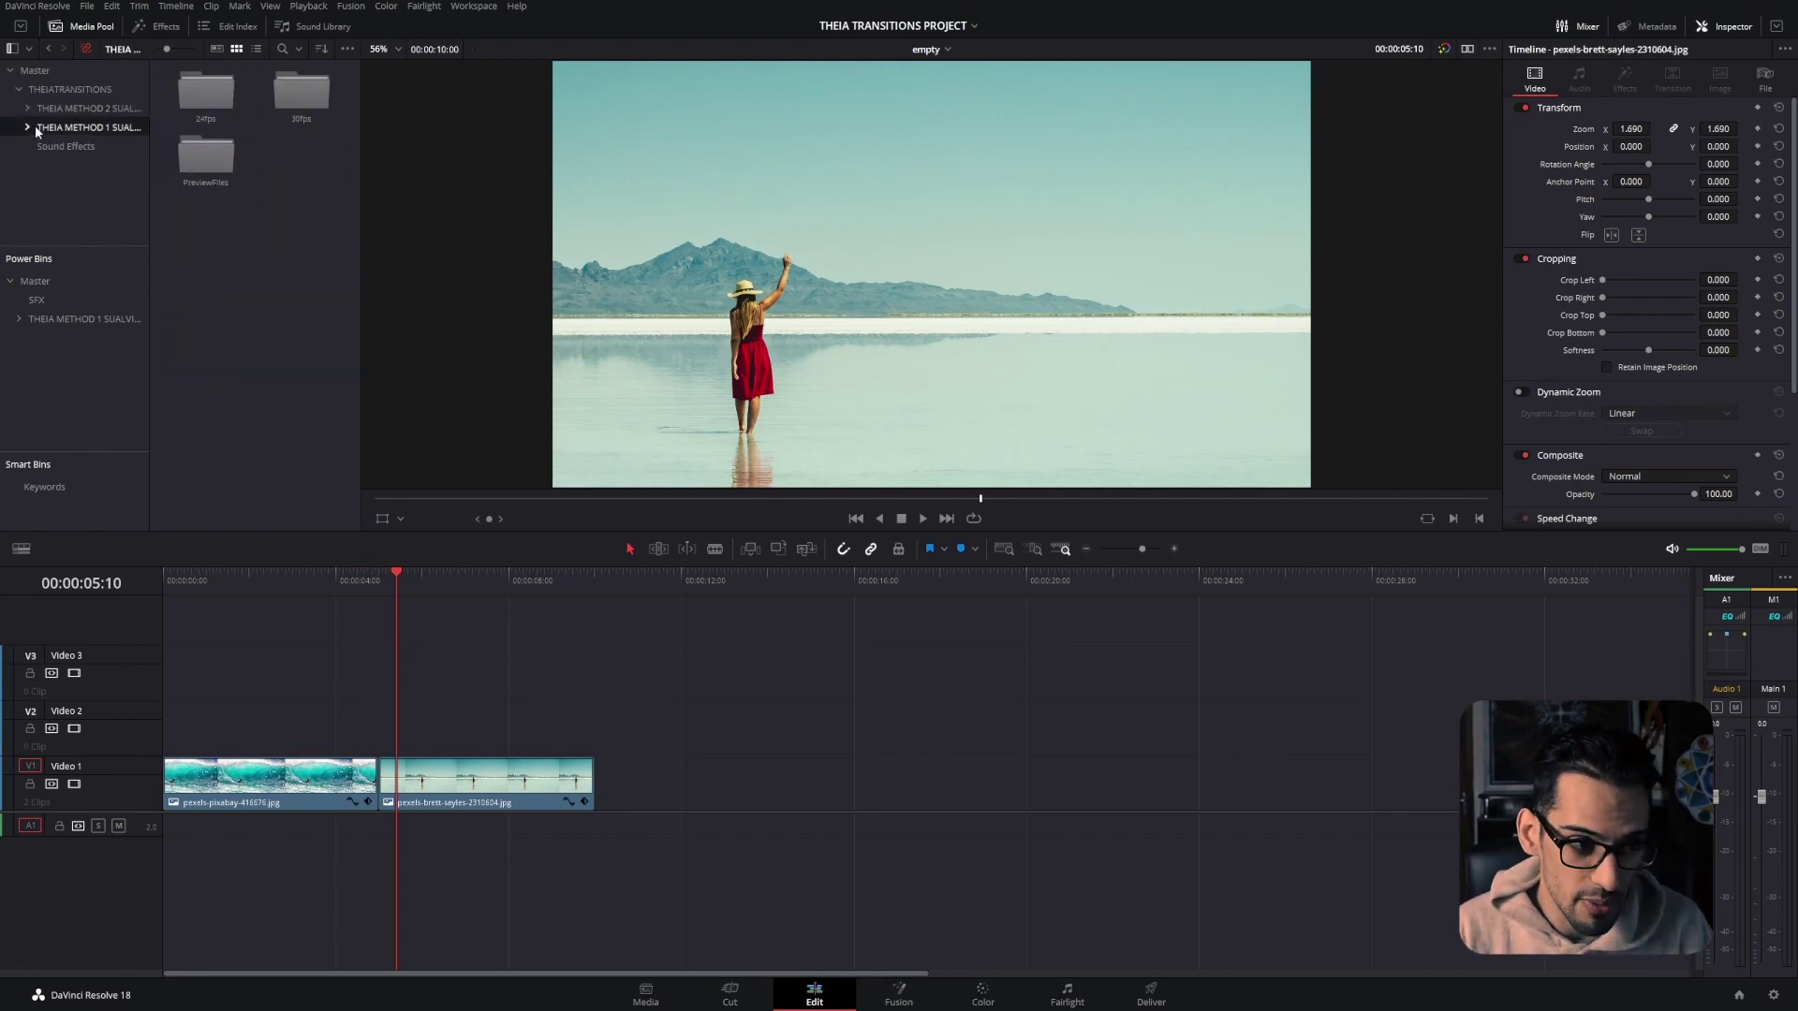
Navigate THEIA METHOD 1 > THEIA TRANSITIONS > 24FPS > Shake in the Media Pool
left_click(35, 125)
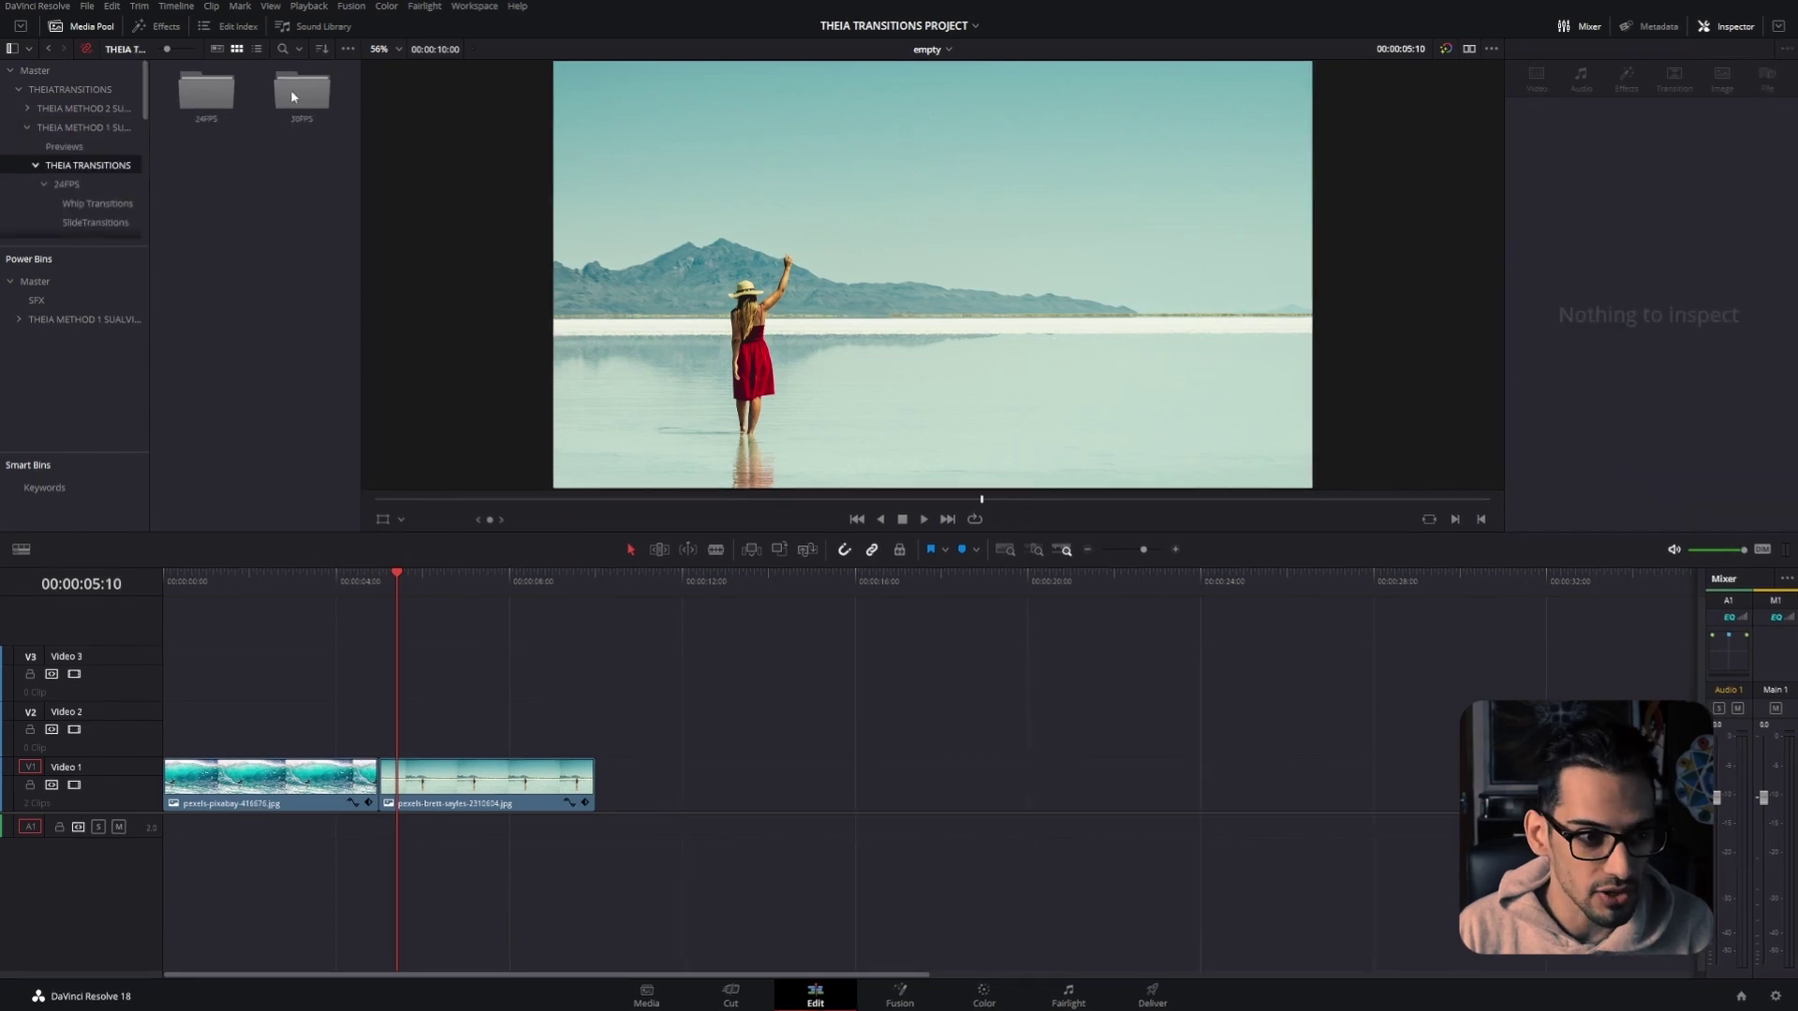
double_click(292, 90)
double_click(211, 92)
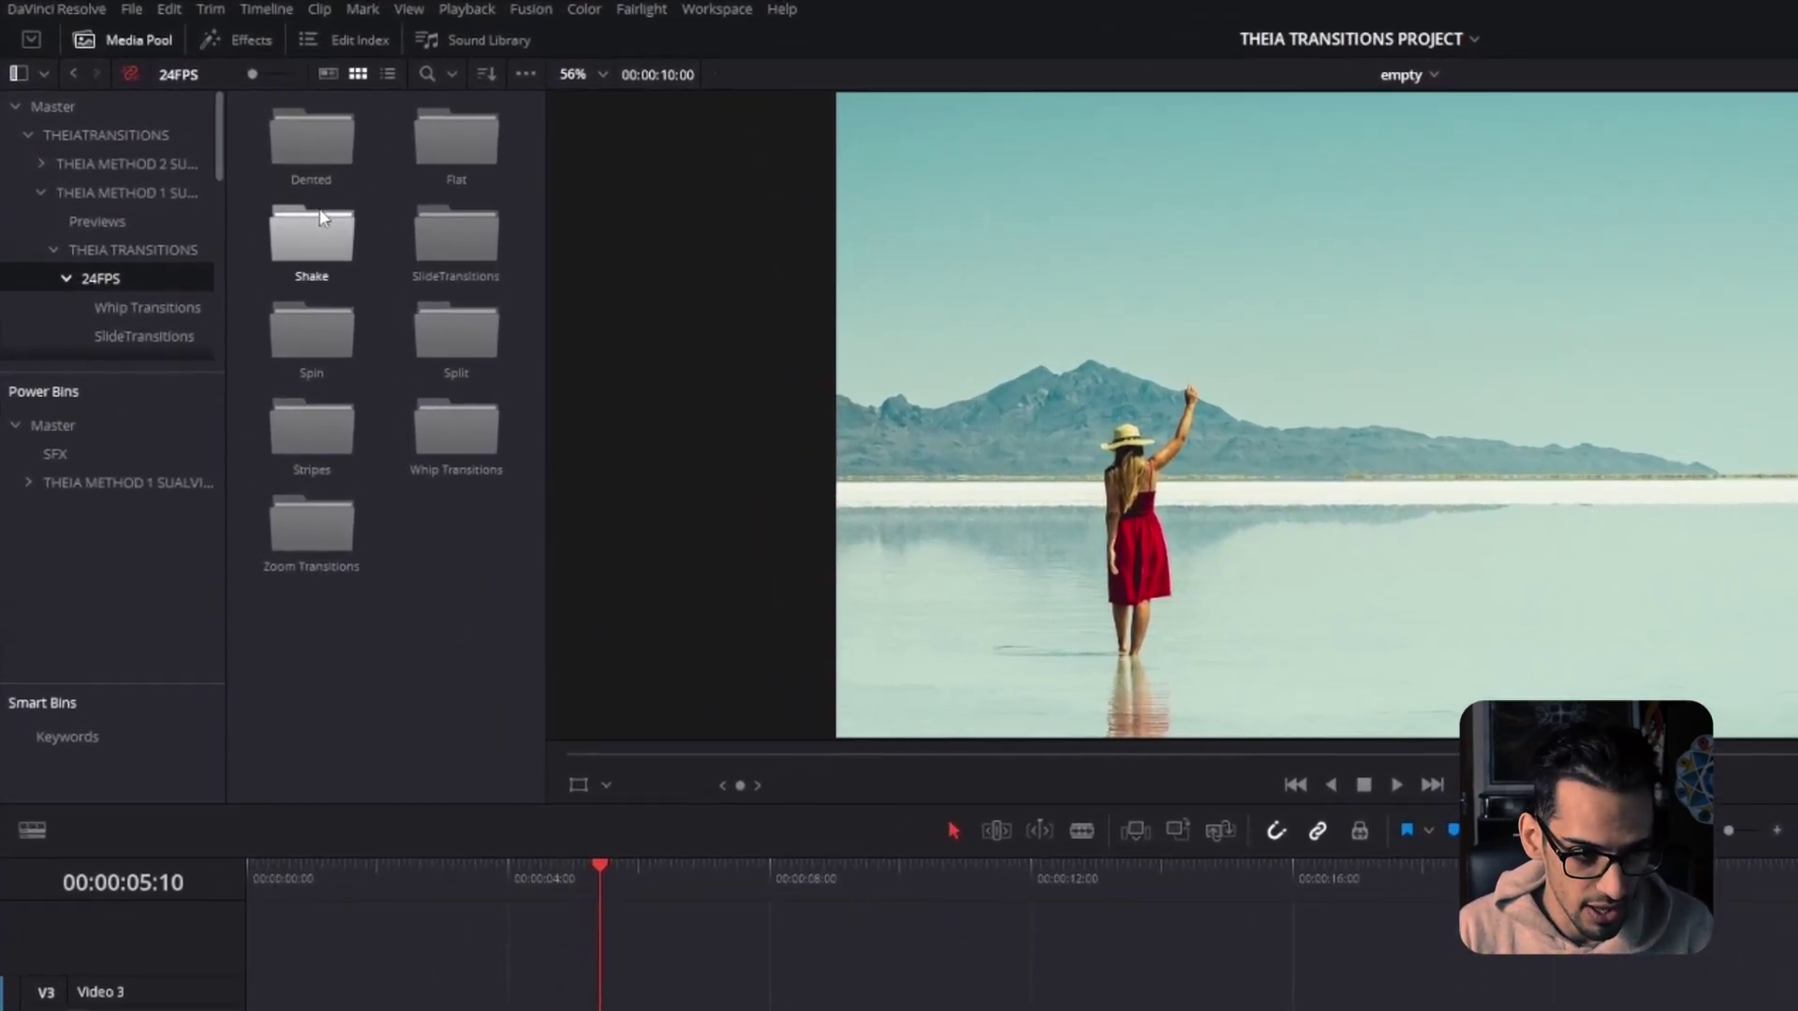
double_click(322, 218)
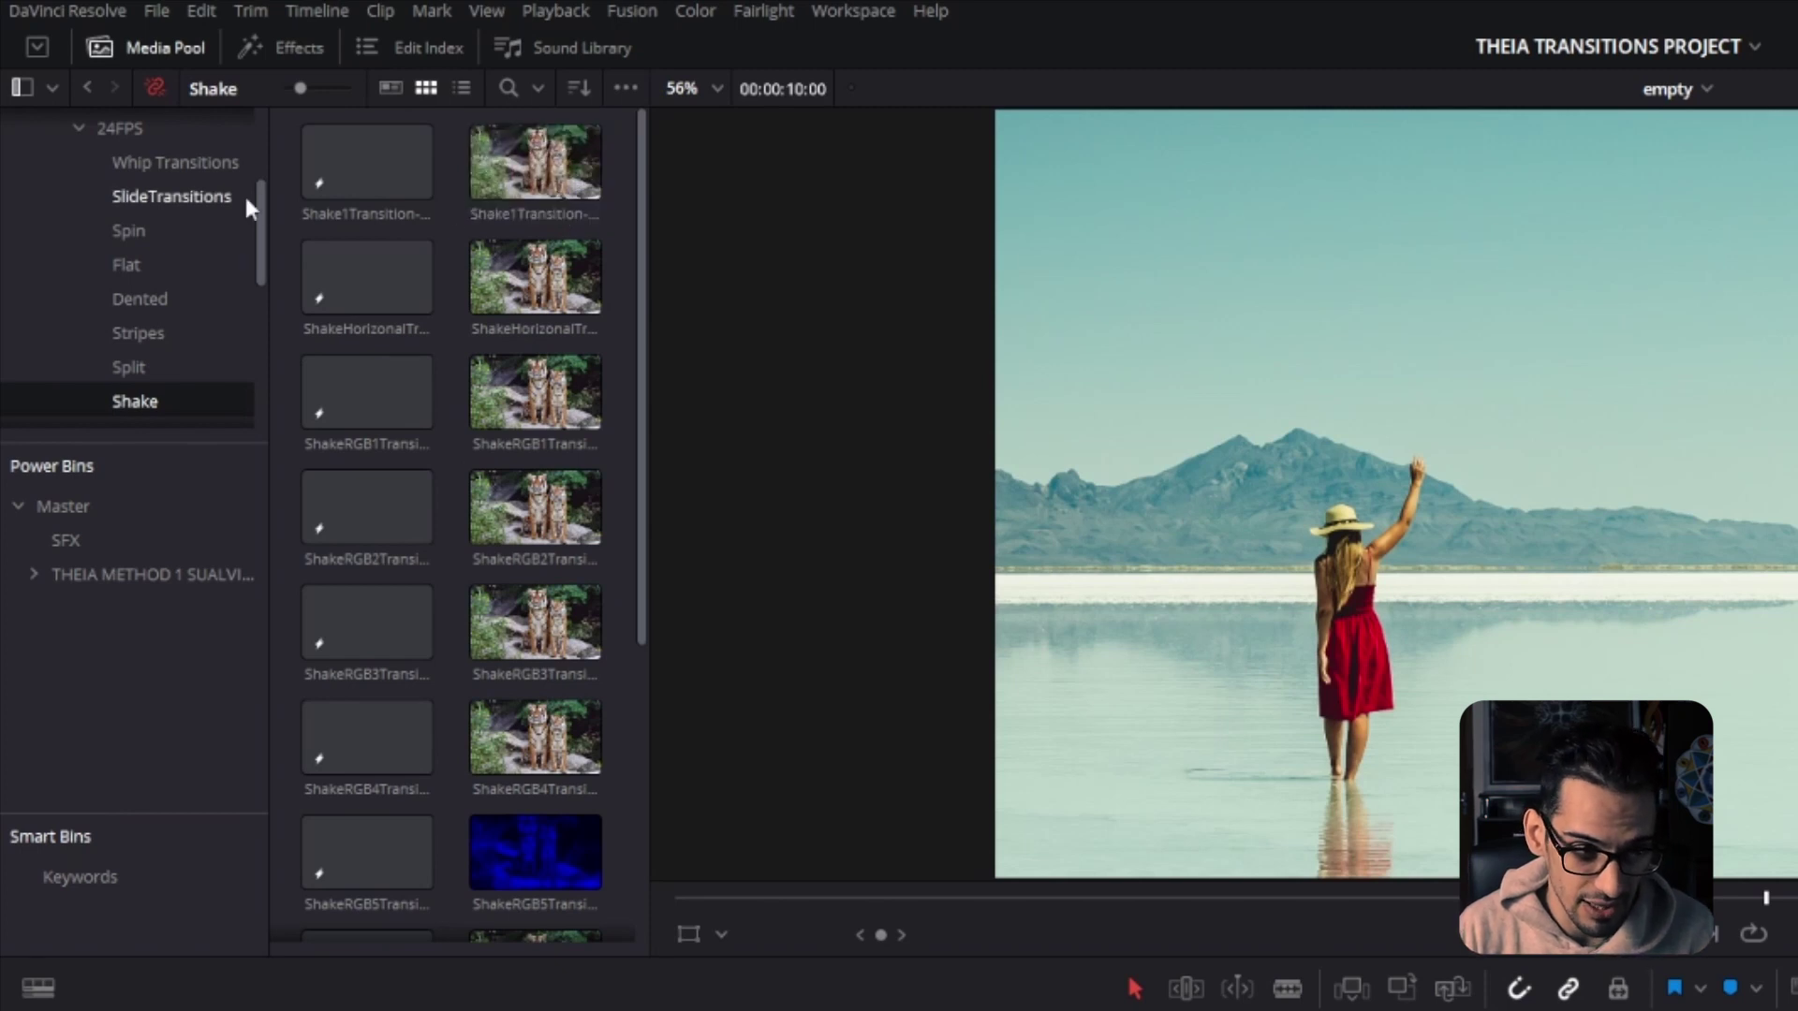
Use Relink Selected Clips on Shake1Transition to bring up the Select Source Folder dialog
right_click(540, 187)
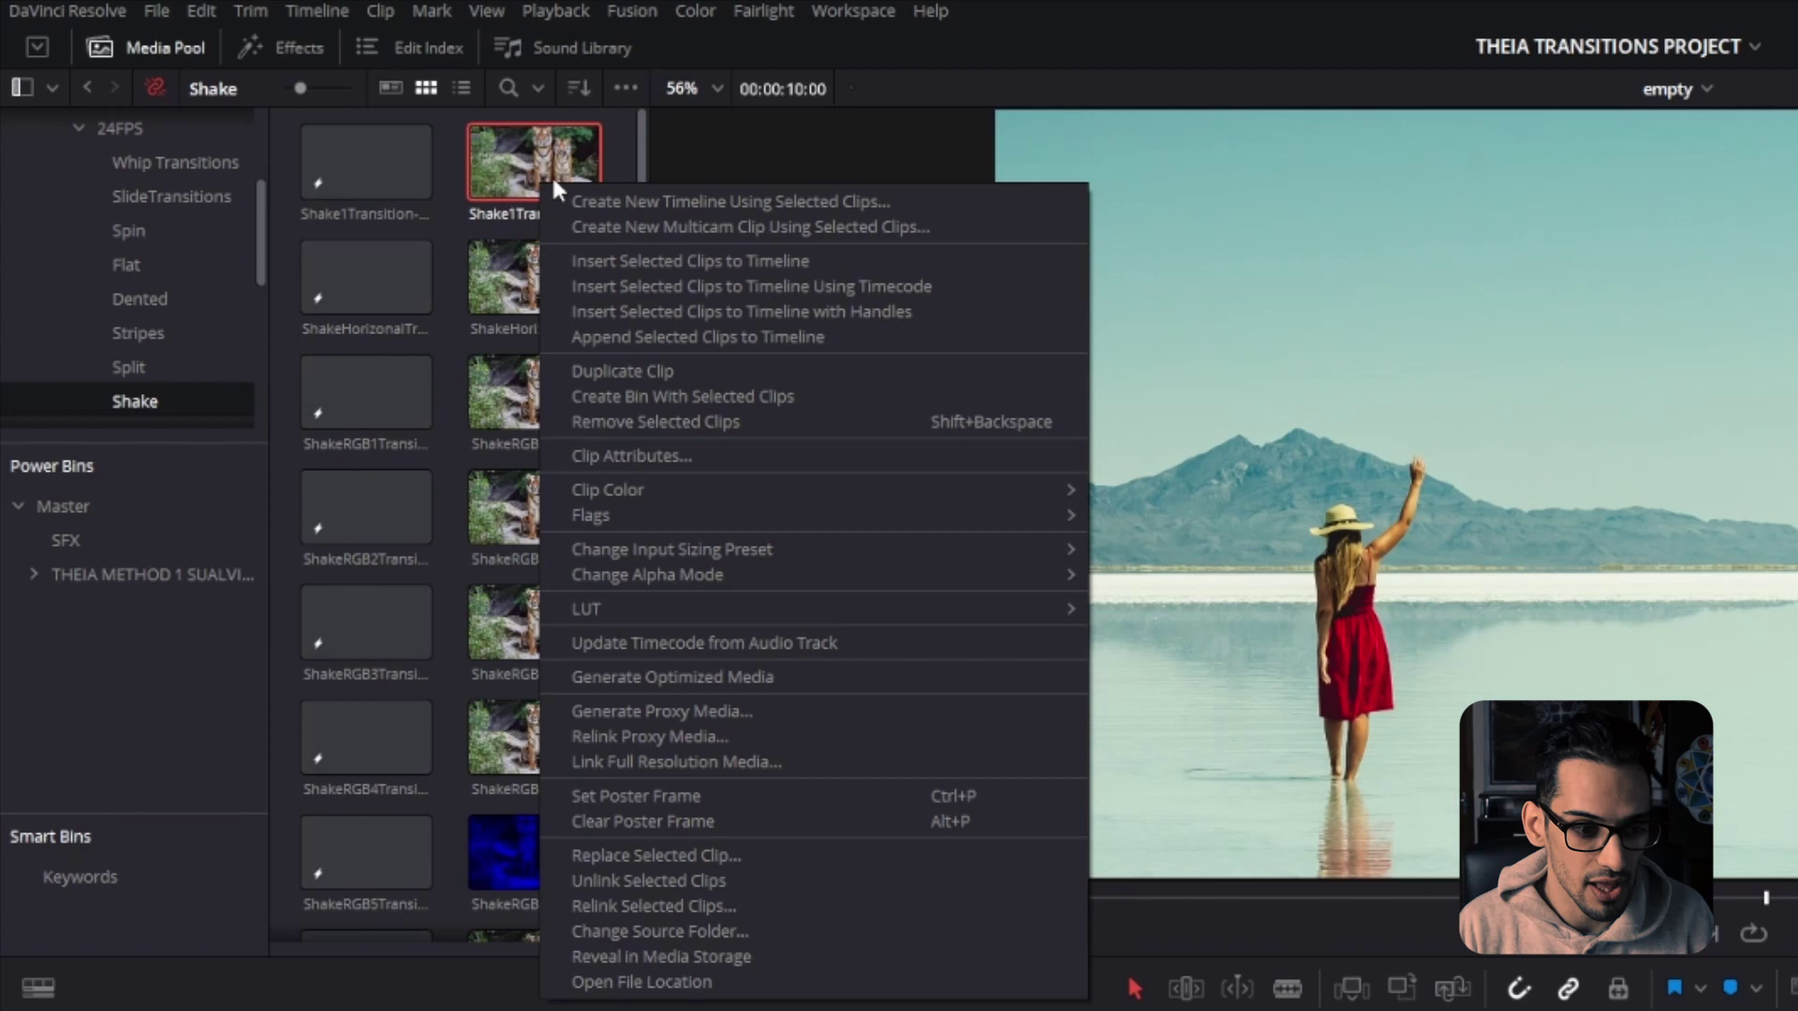
left_click(682, 906)
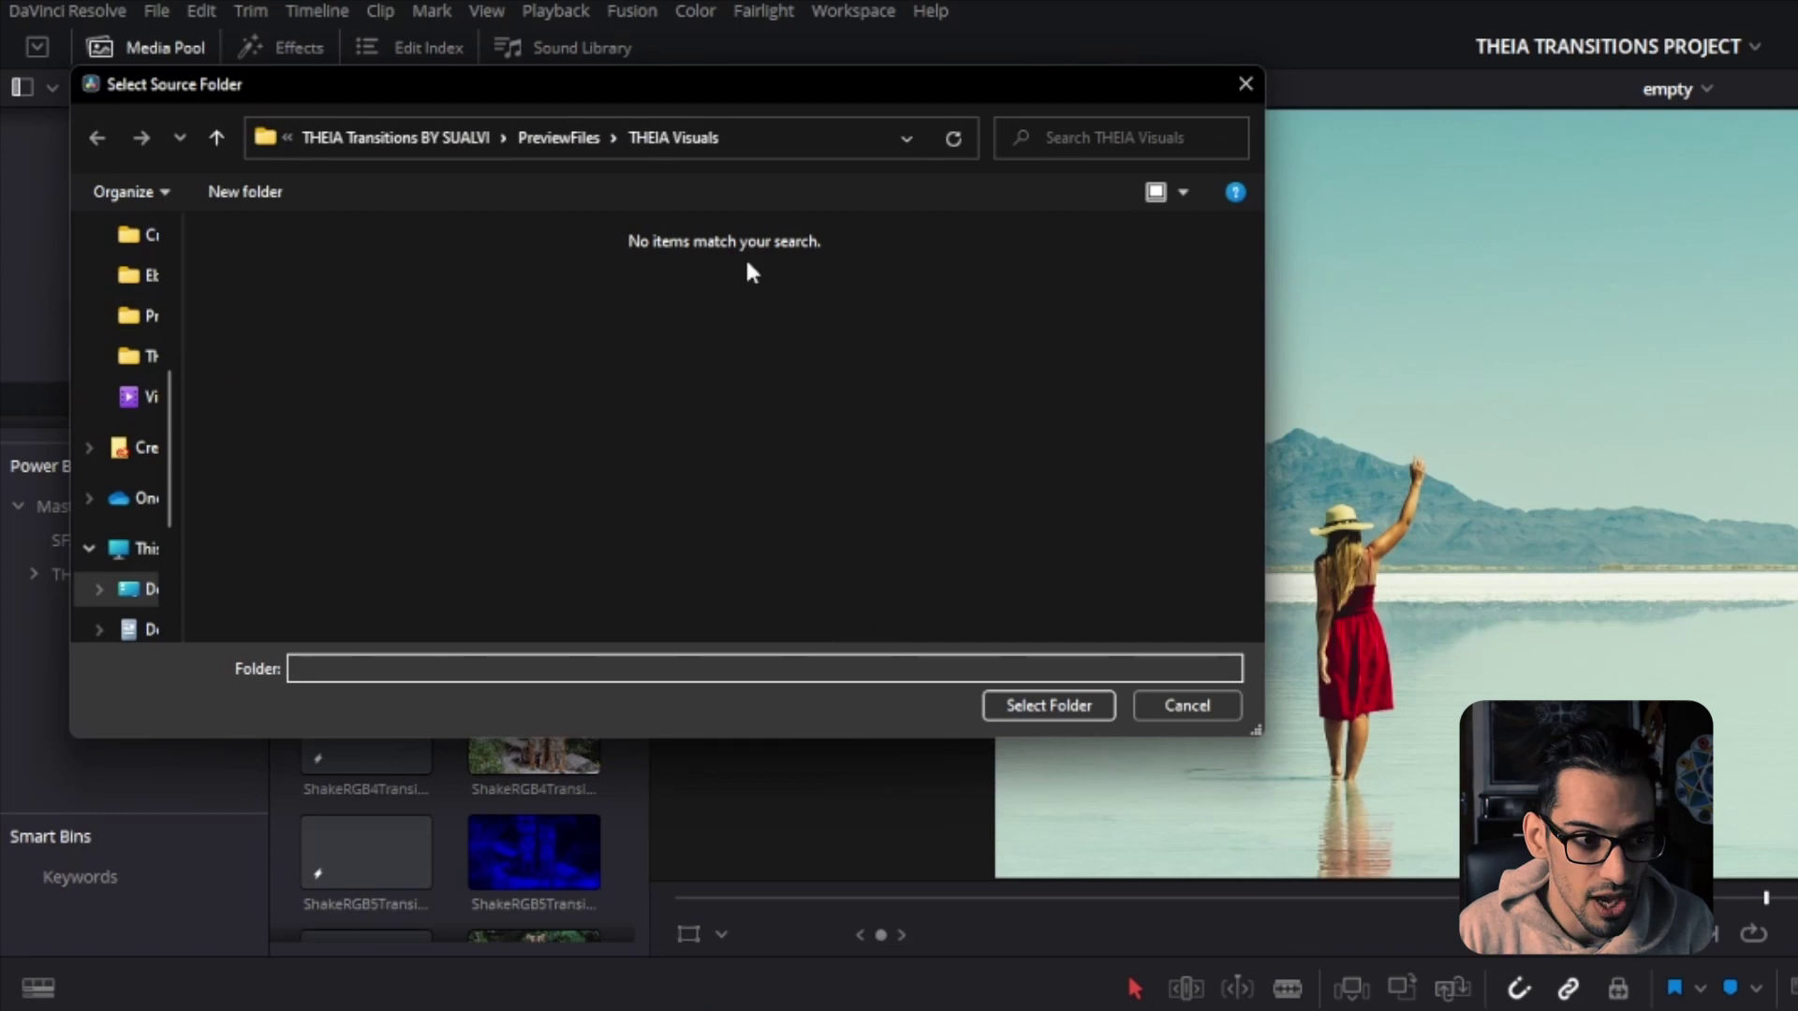
key("alt+Tab")
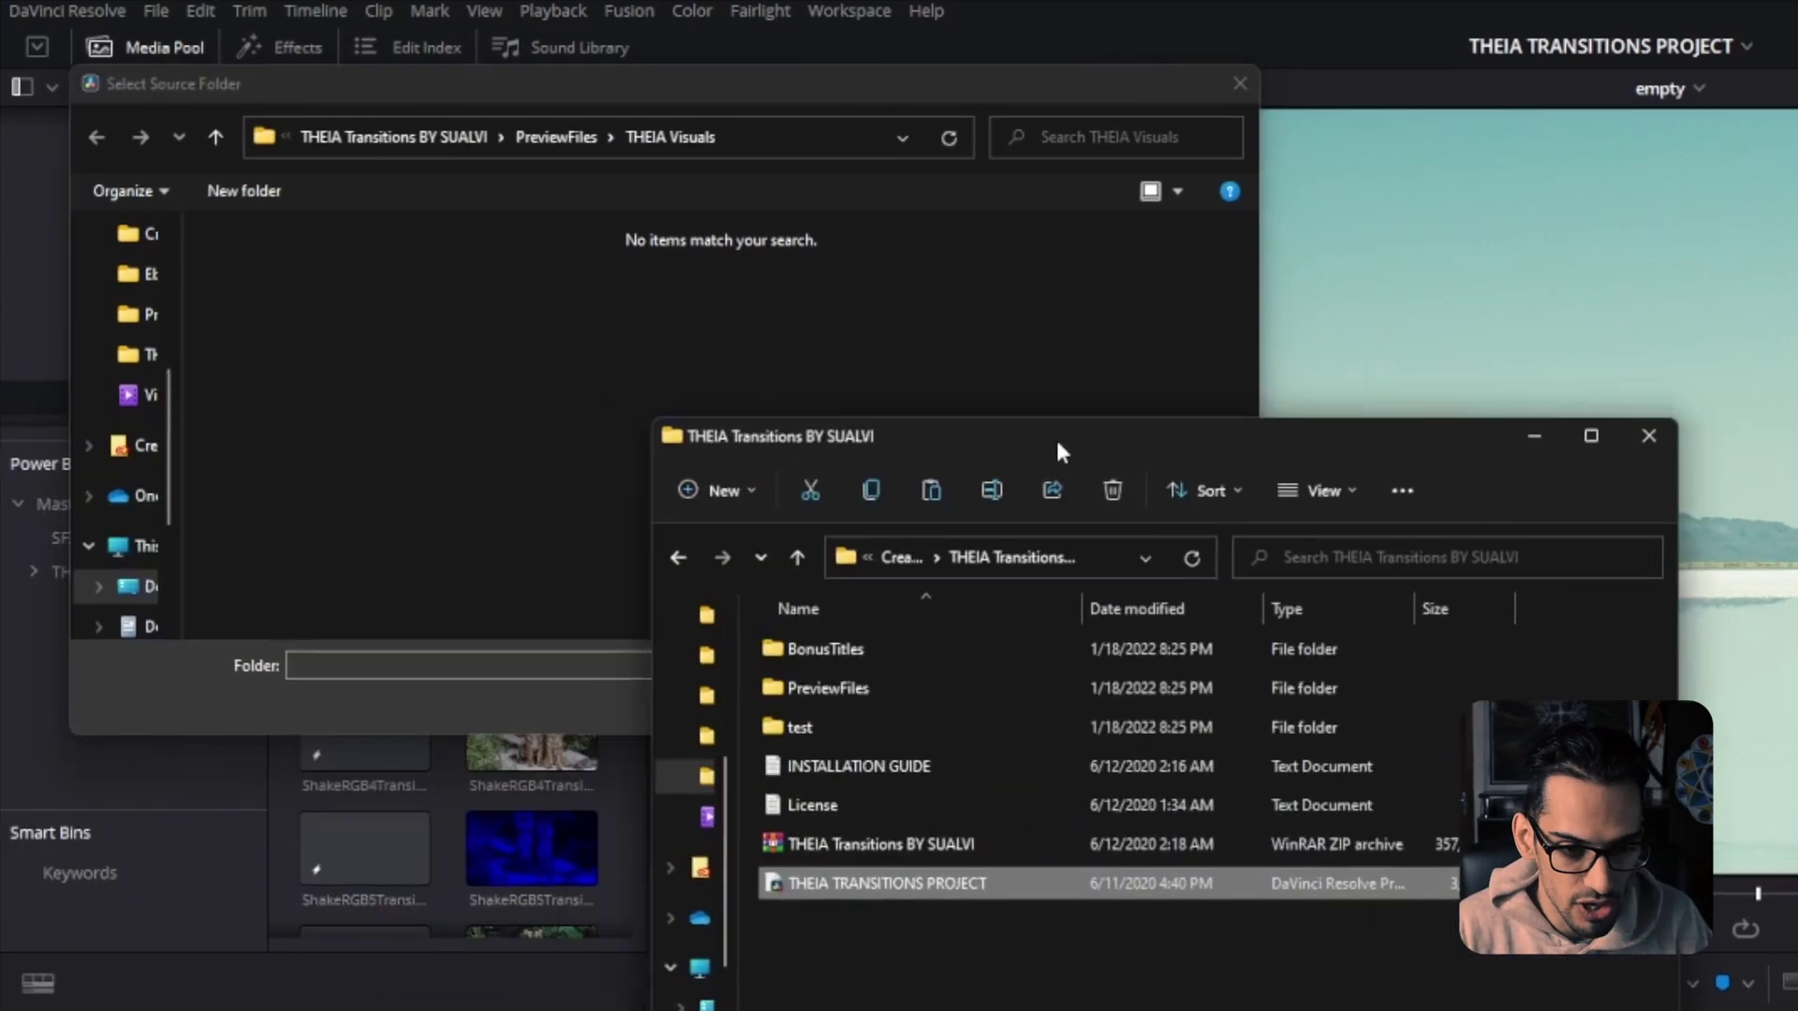
Browse File Explorer's PreviewFiles > THEIA Visuals folder to view the transition preview videos
left_click_drag(1054, 437, 1132, 327)
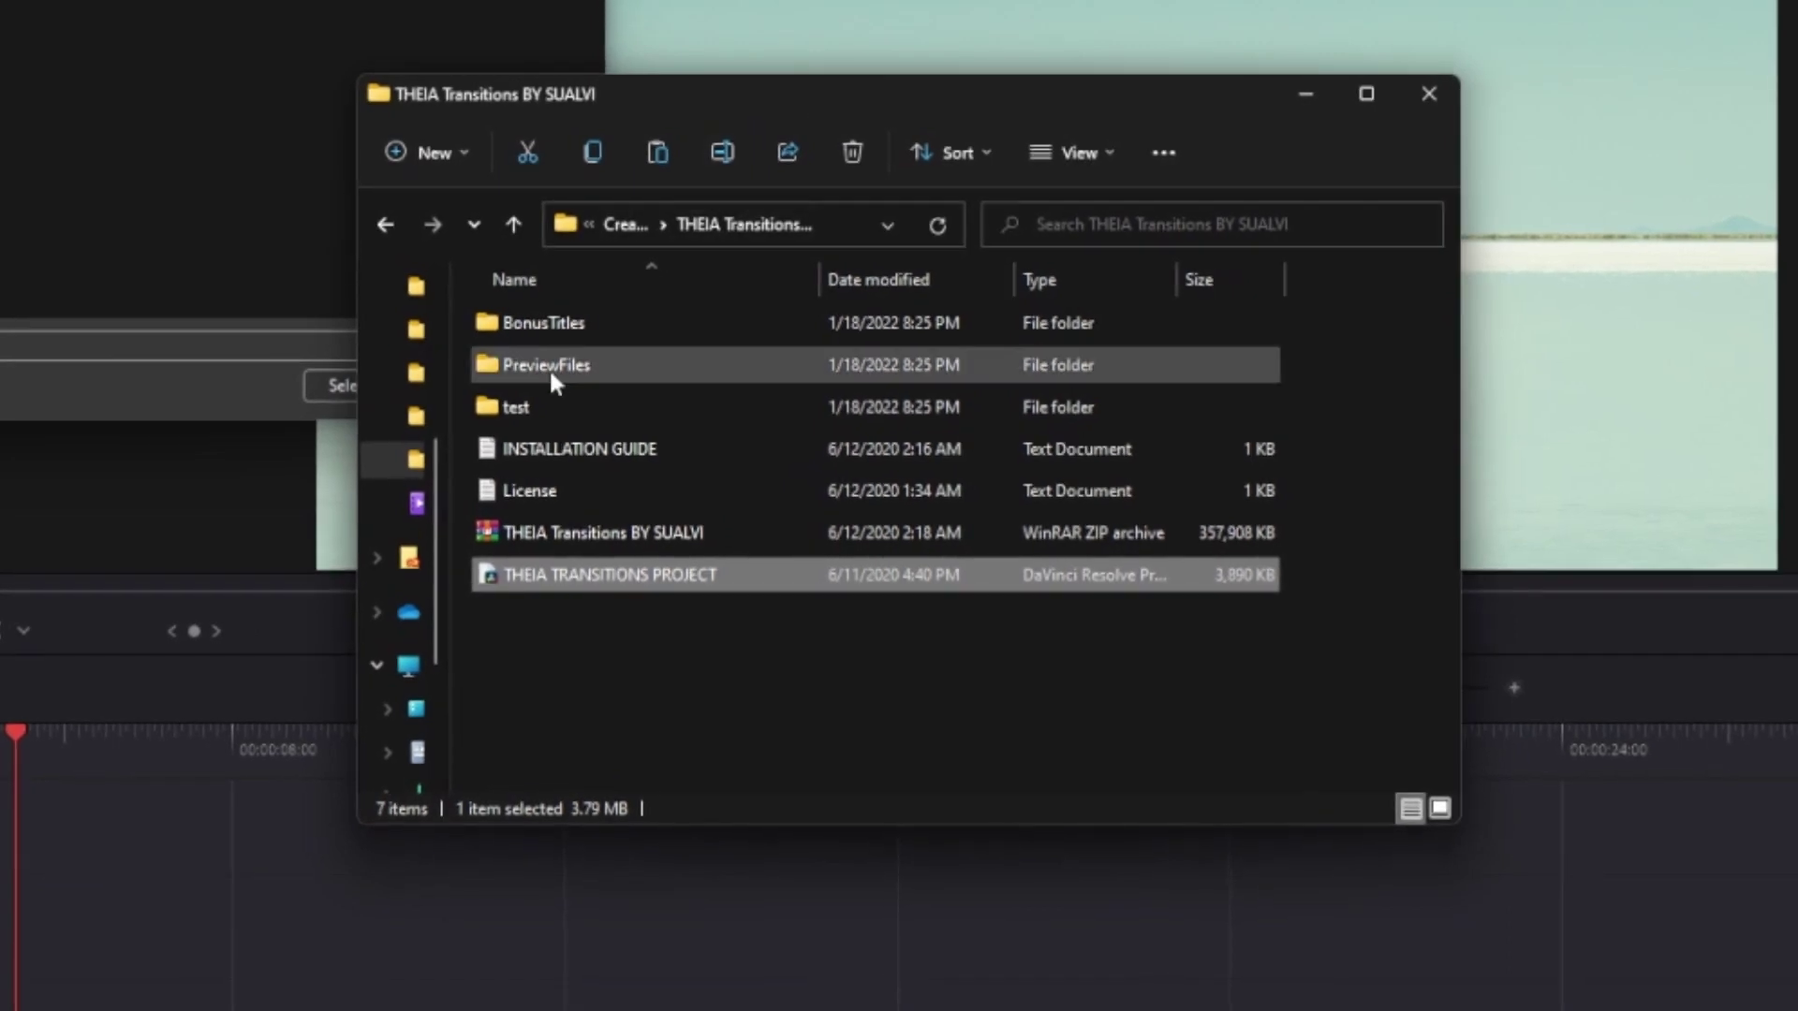
double_click(549, 367)
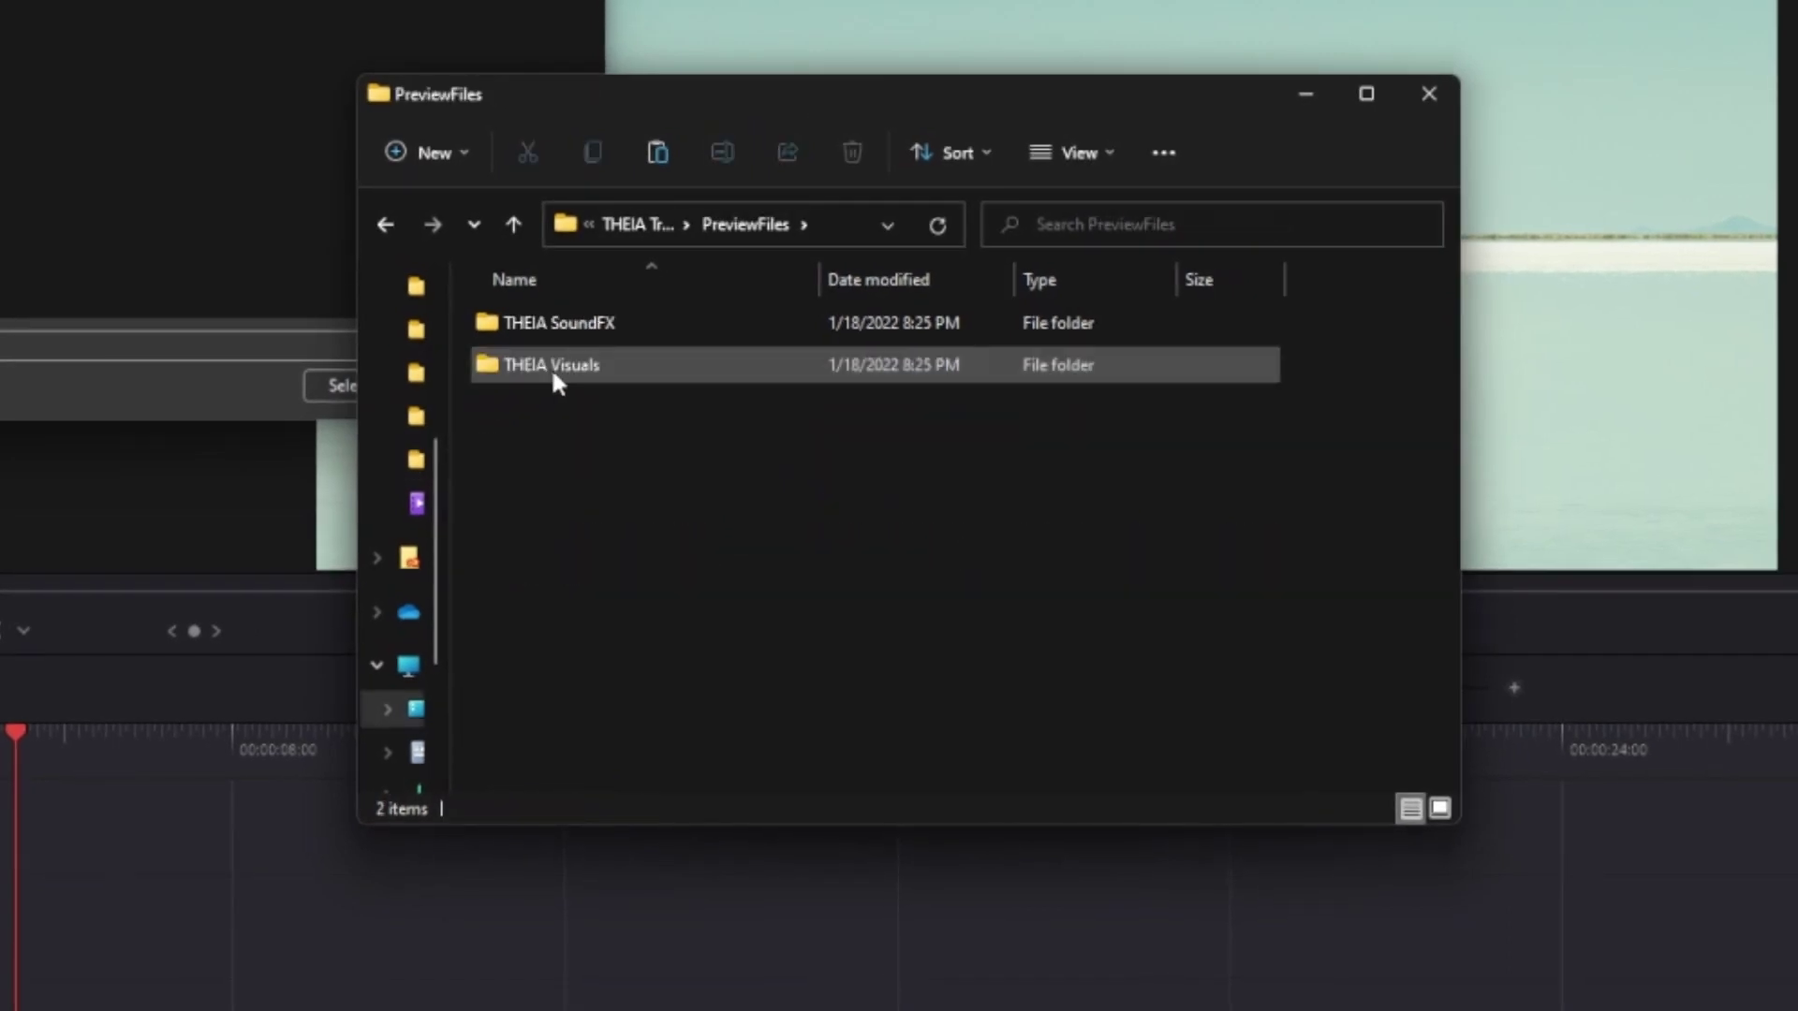
double_click(551, 367)
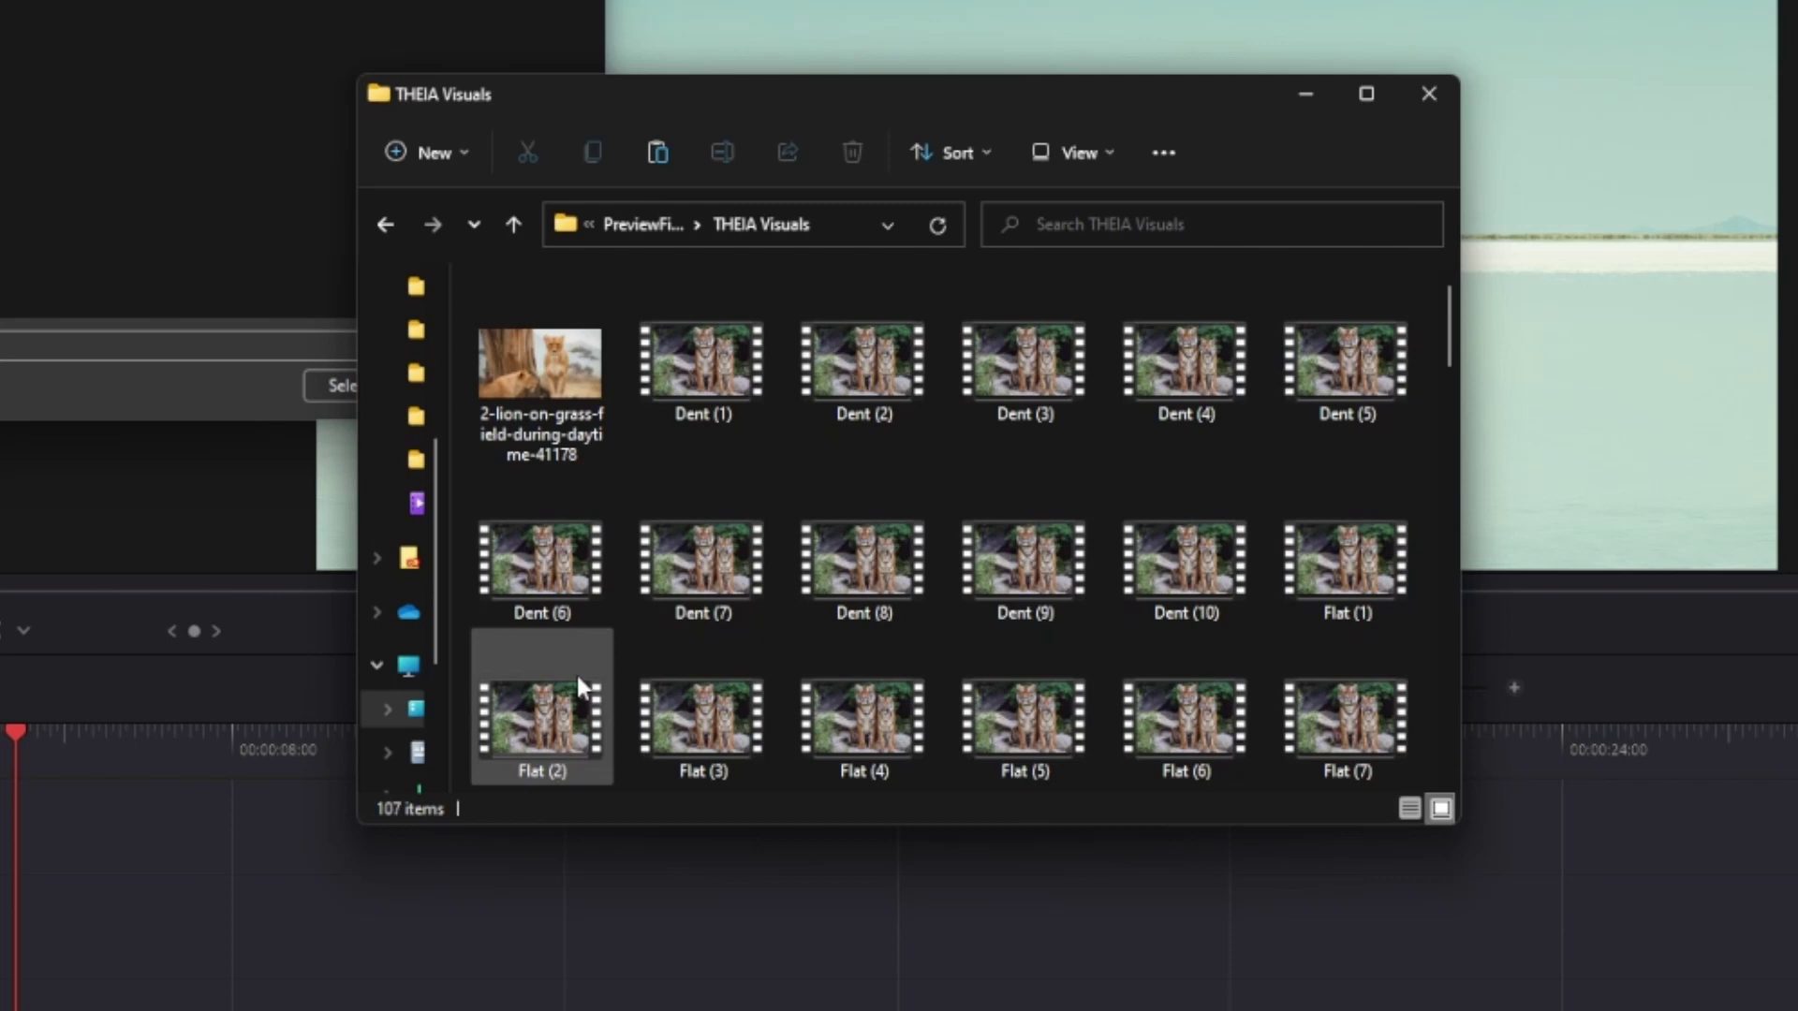
scroll(618, 637, "down", 8)
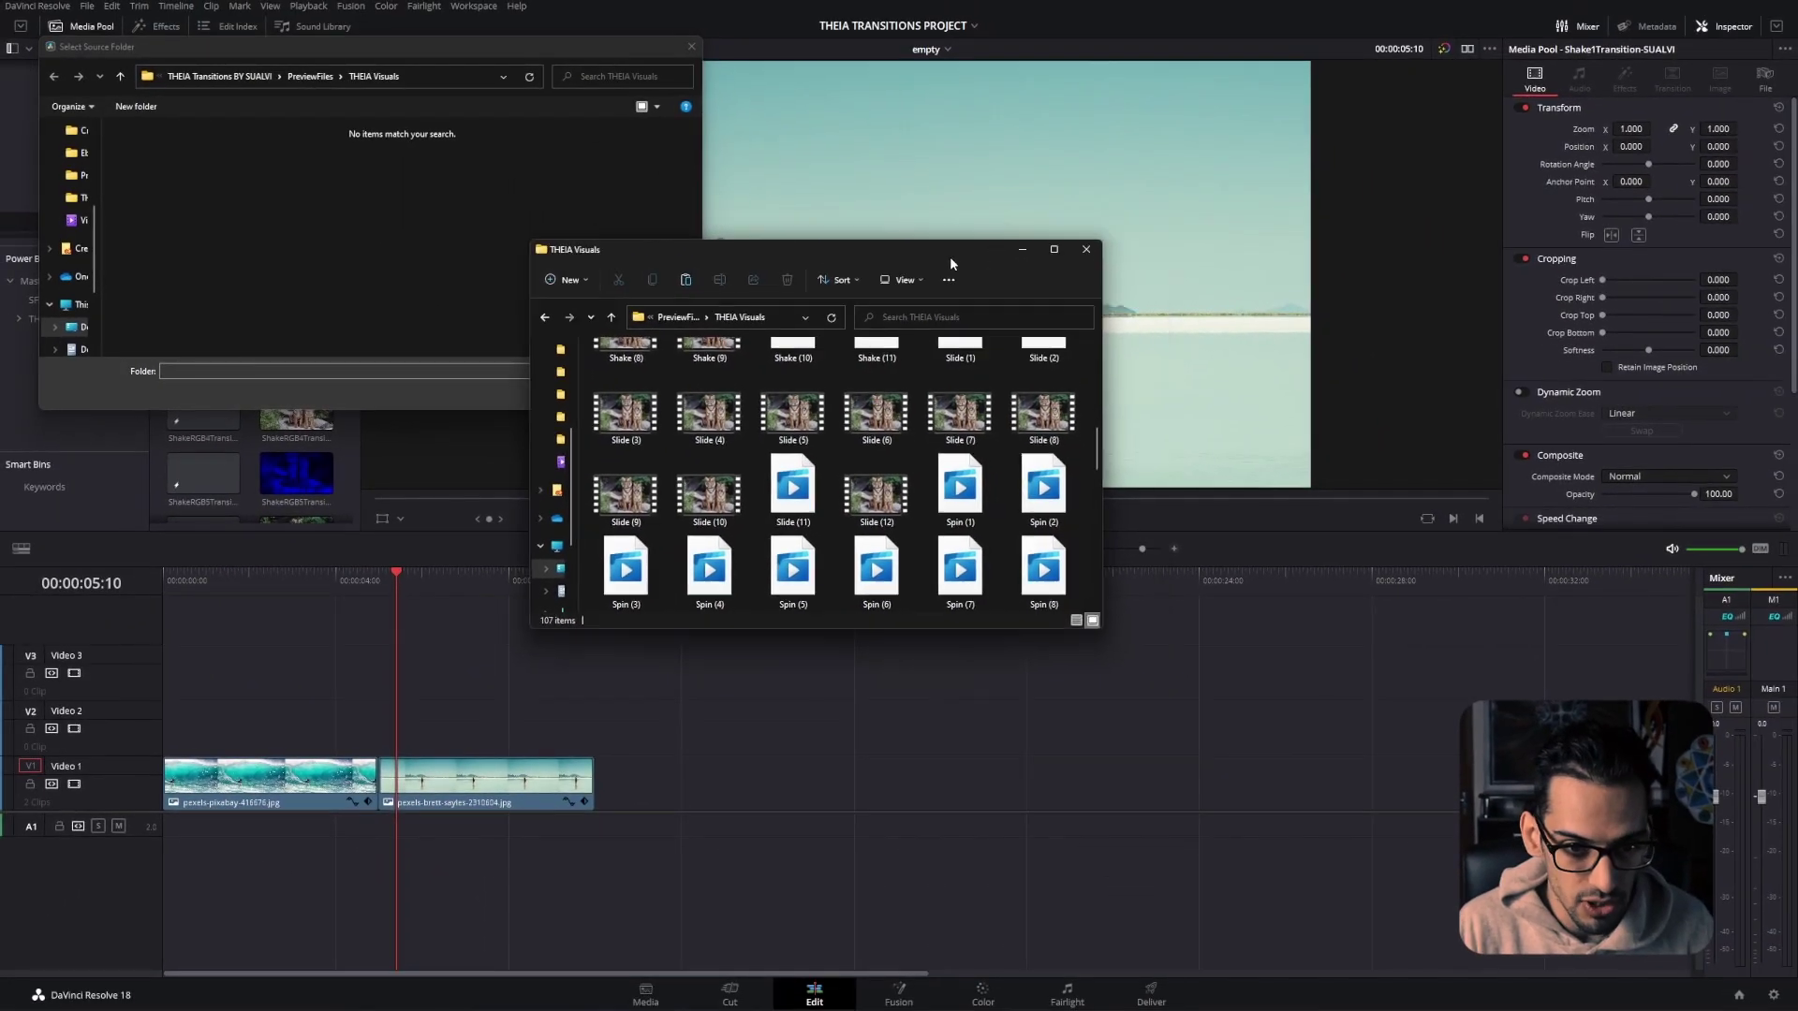
Close Explorer and relink the Shake clips to the THEIA Visuals folder
left_click(1086, 249)
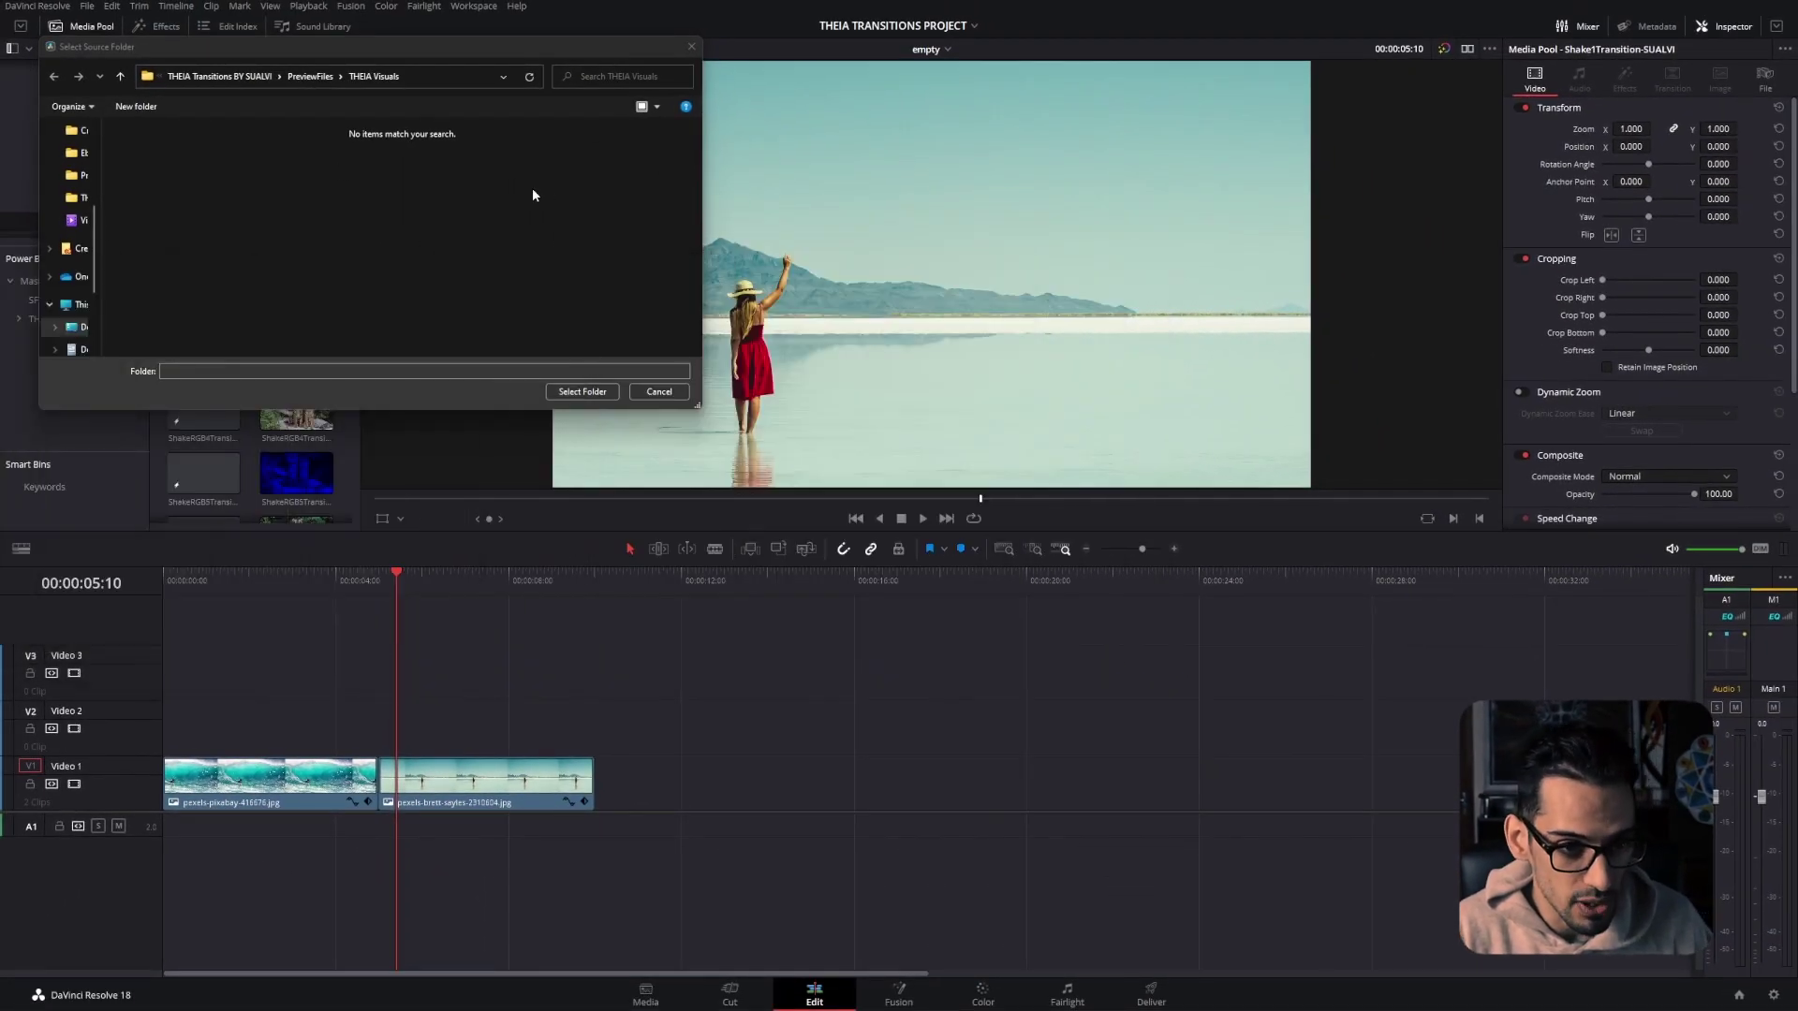
left_click(588, 390)
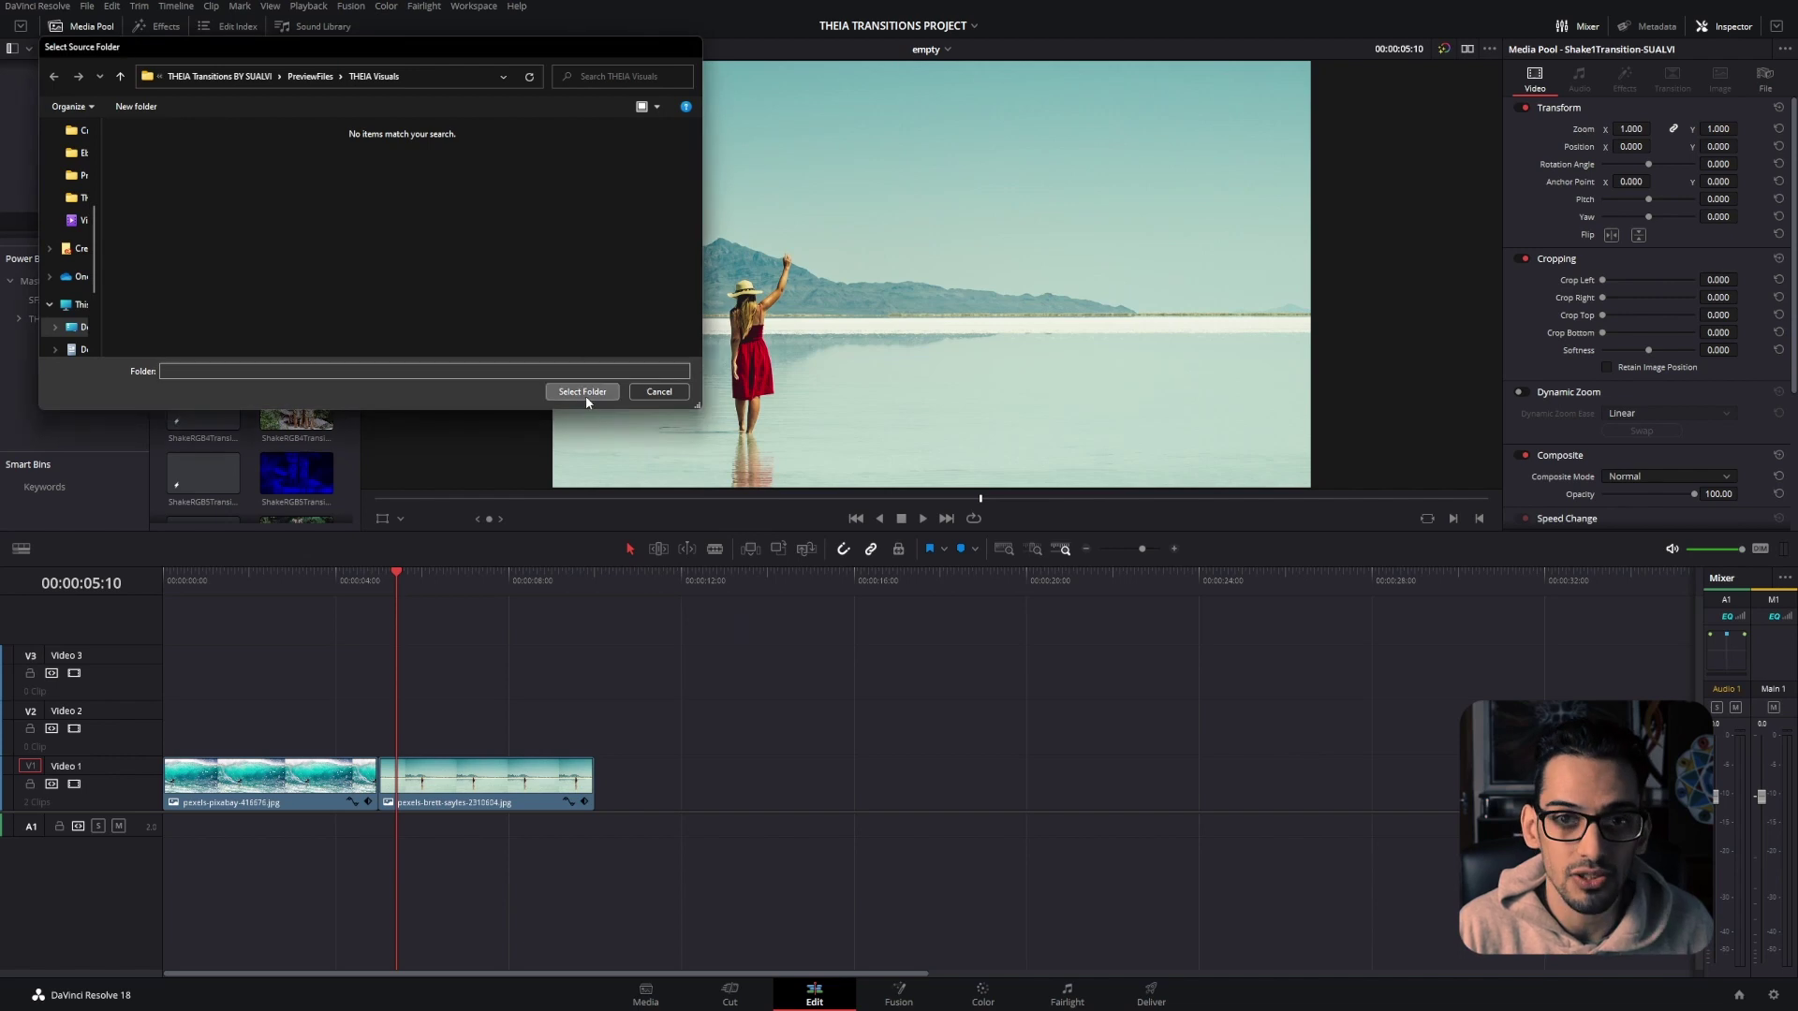
left_click(783, 718)
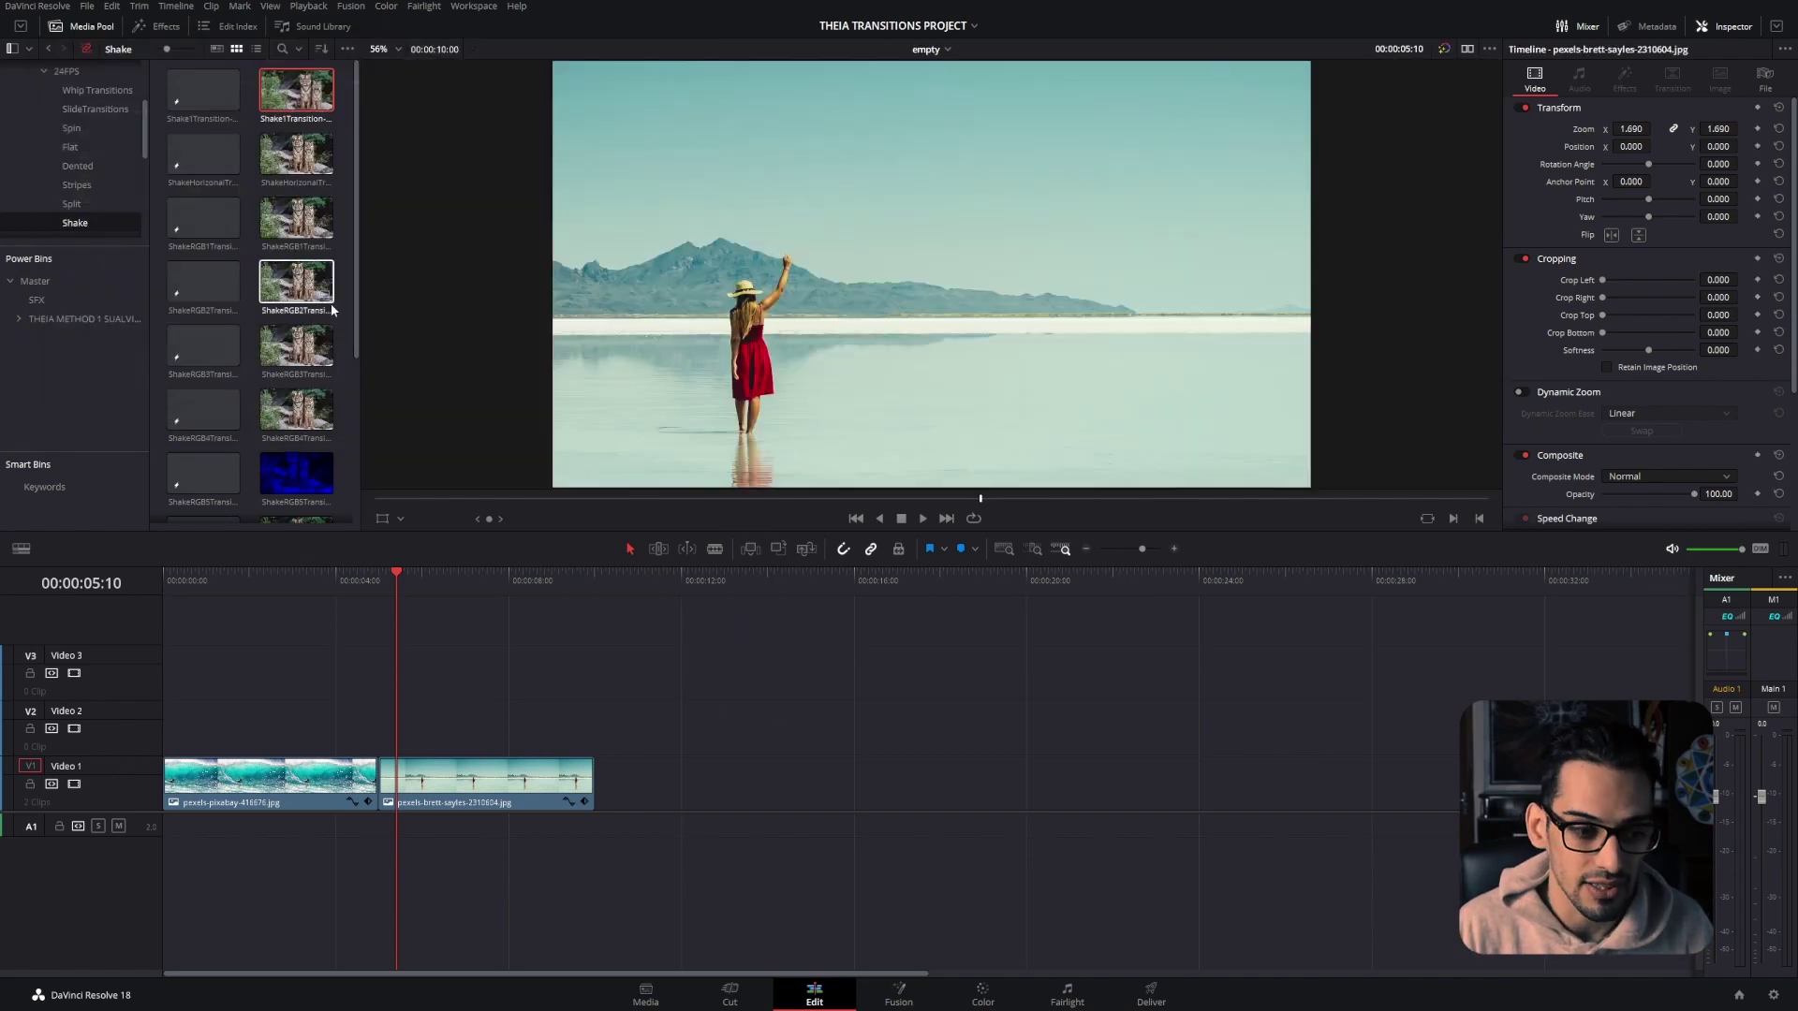
Load Shake1Transition in the viewer and adjust the media pool's column width
double_click(314, 96)
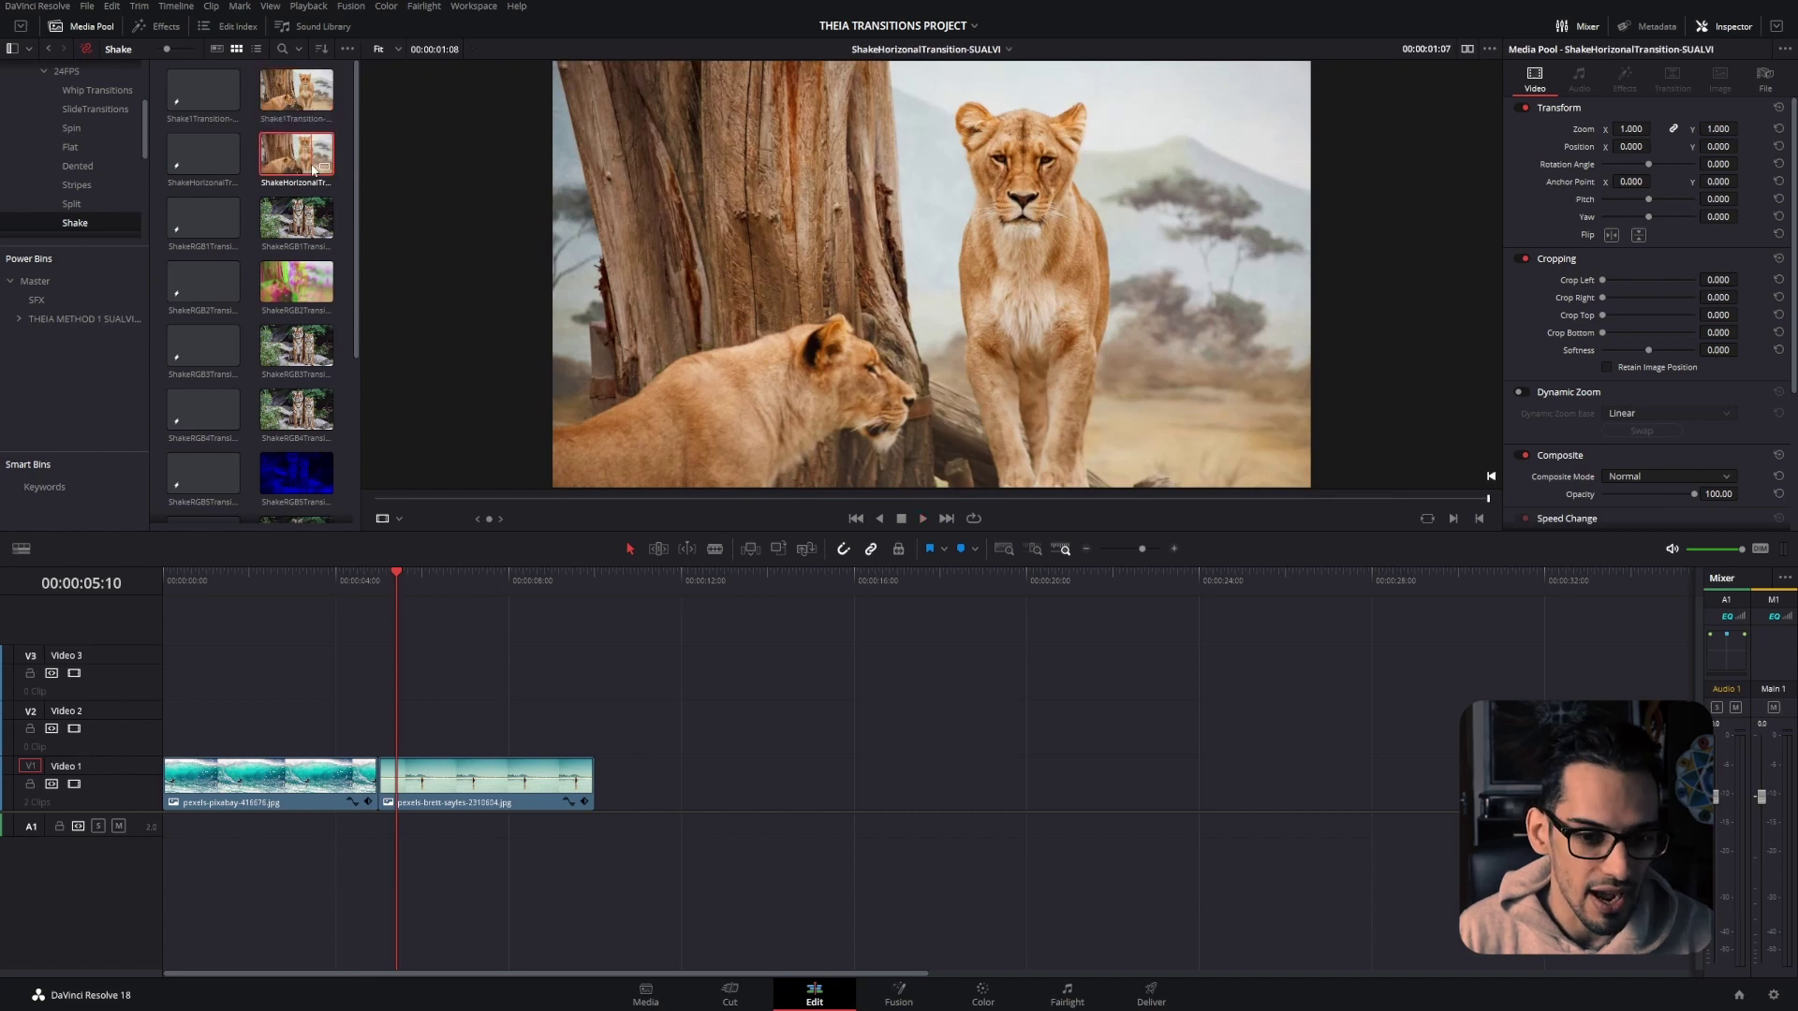
left_click_drag(355, 172, 434, 172)
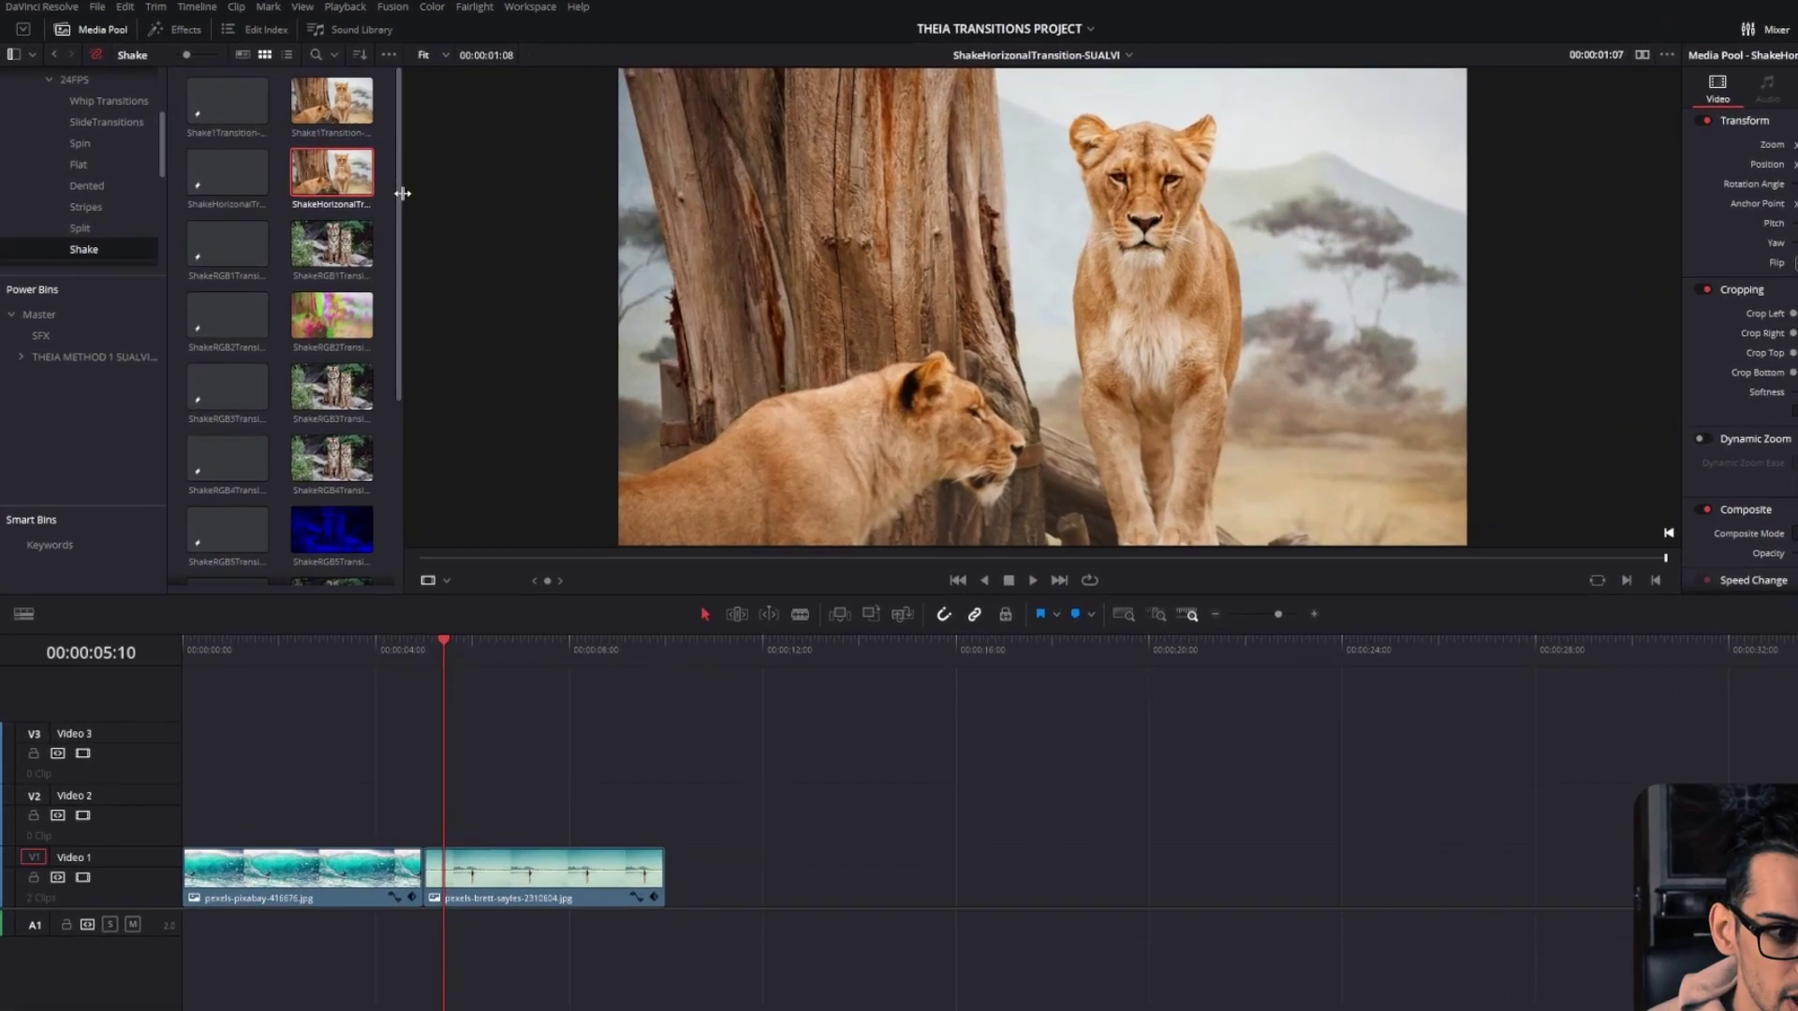
left_click_drag(772, 307, 666, 299)
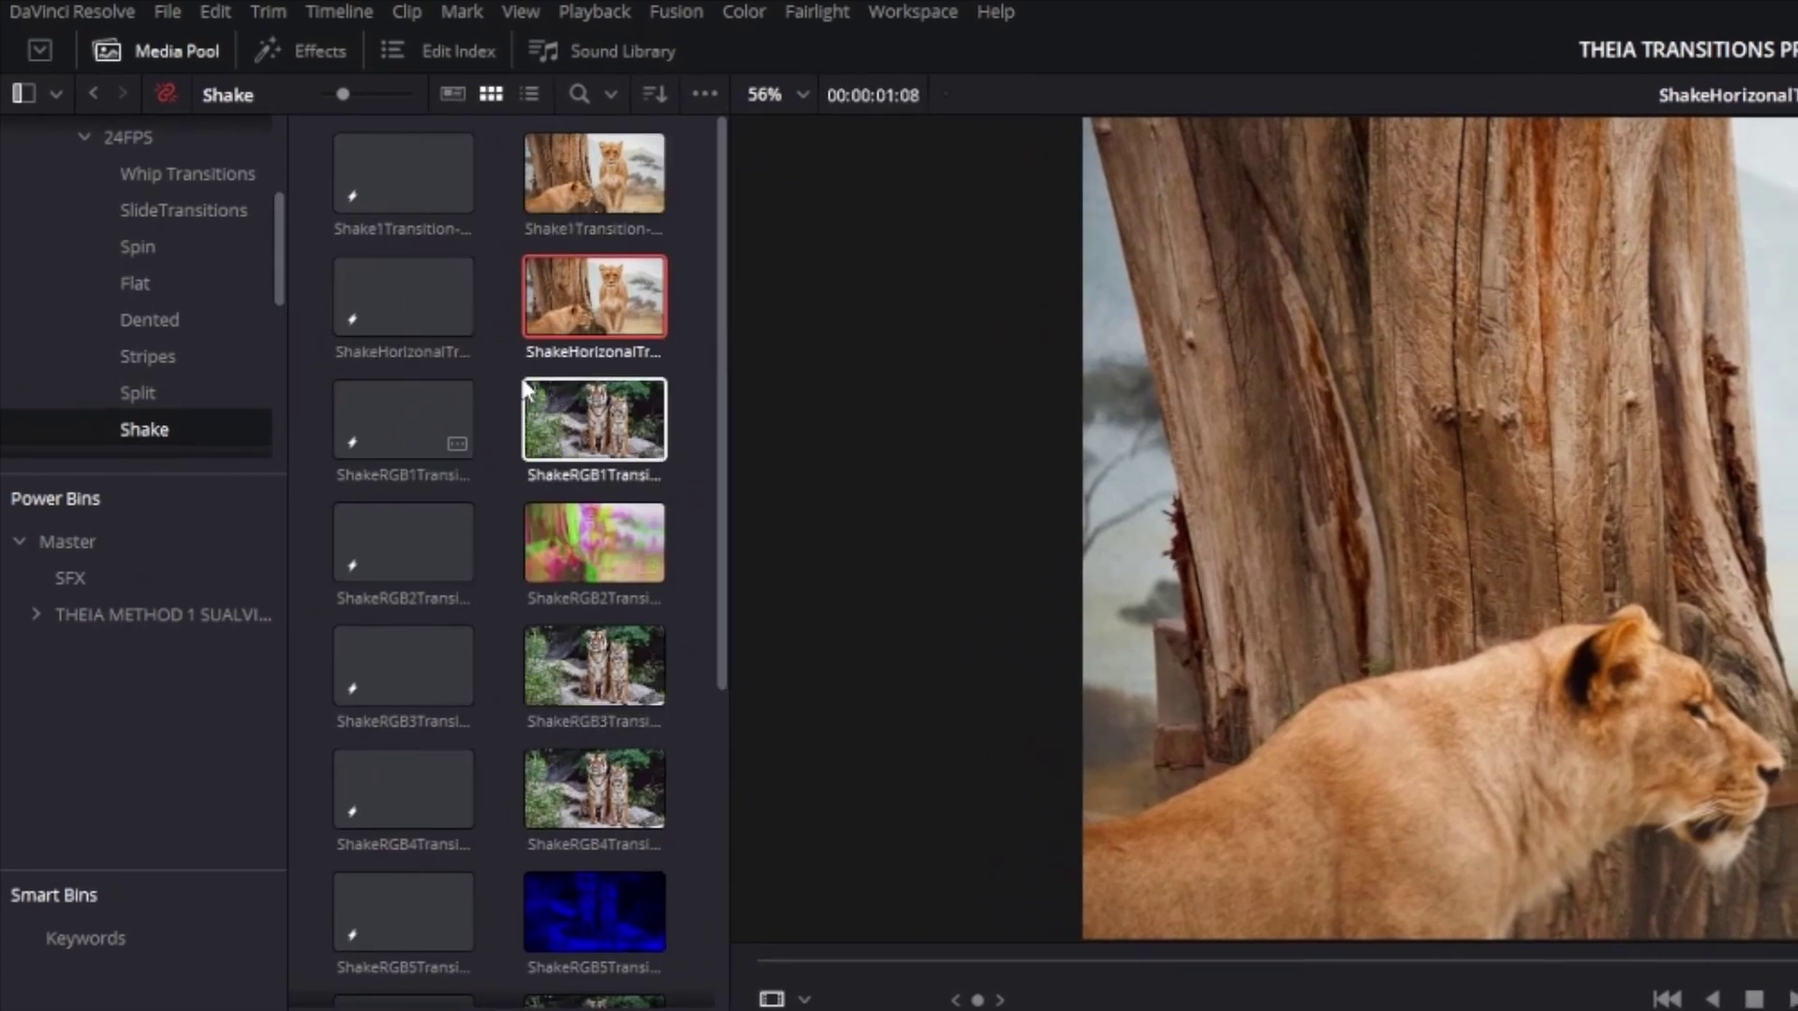
Place ShakeRGB1Transition on Video 2, shifted 7 frames left over the cut
left_click(419, 393)
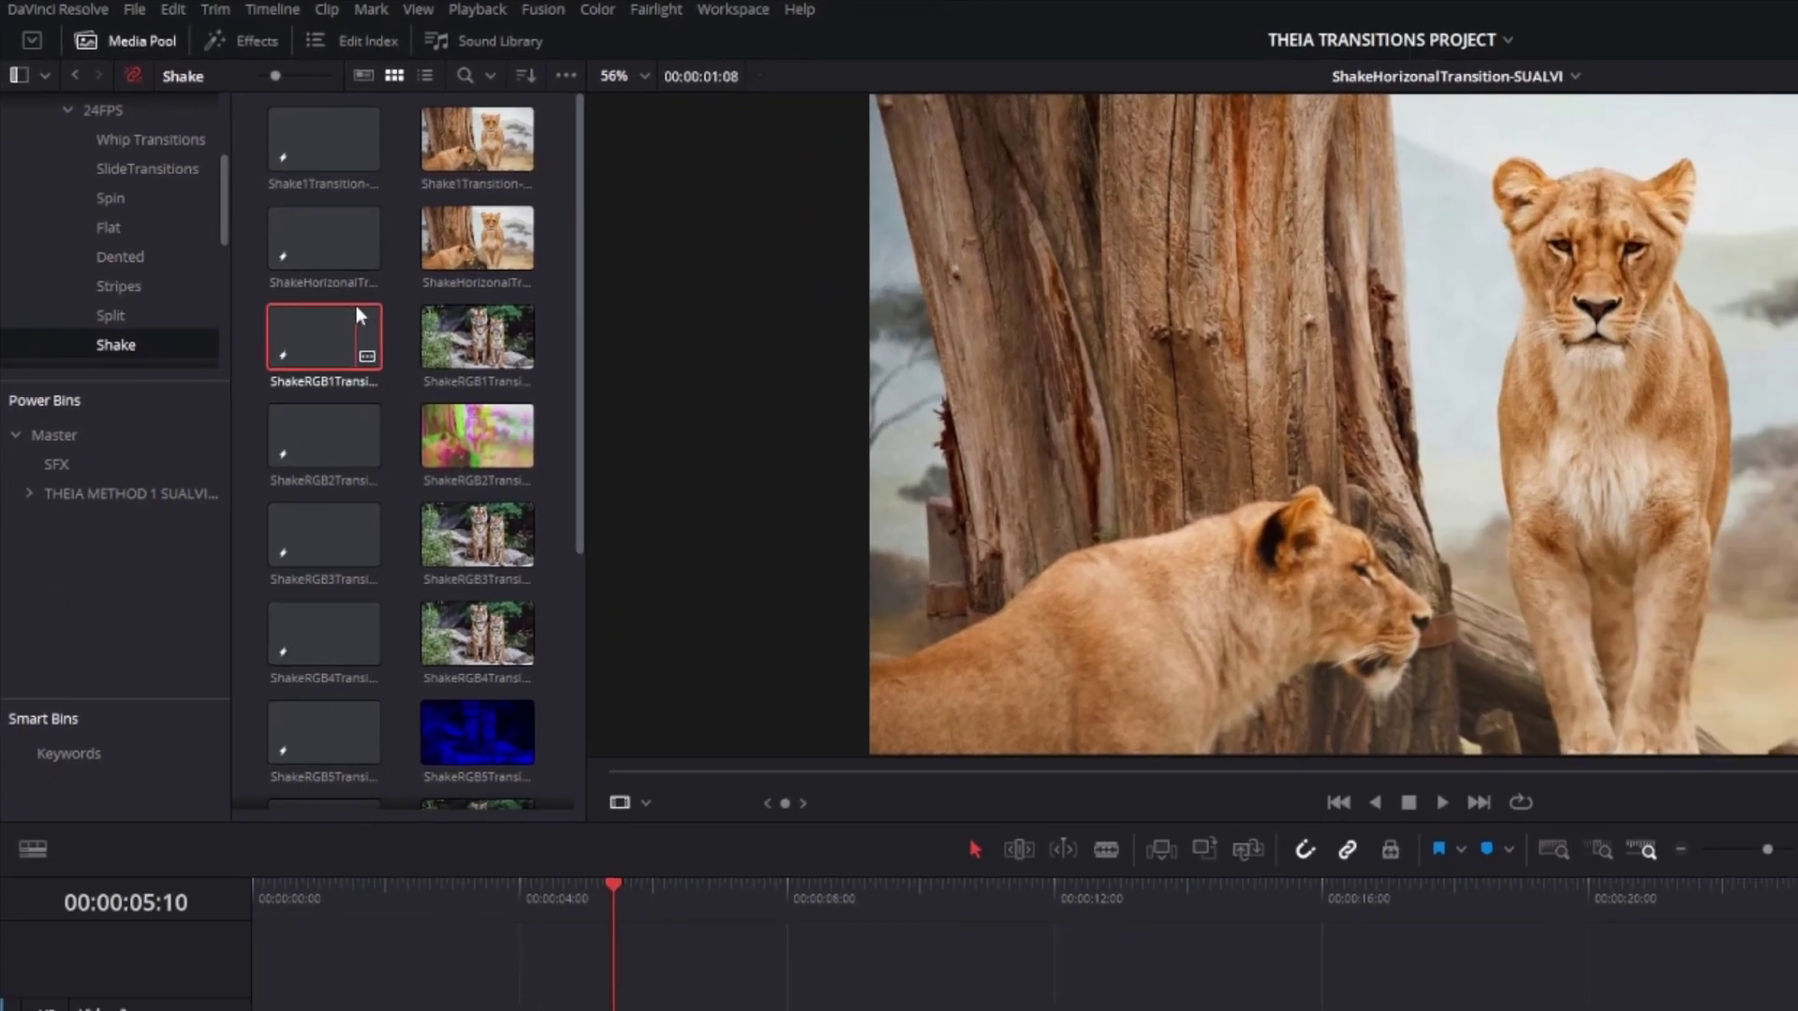
left_click_drag(433, 370, 701, 1010)
left_click(376, 745)
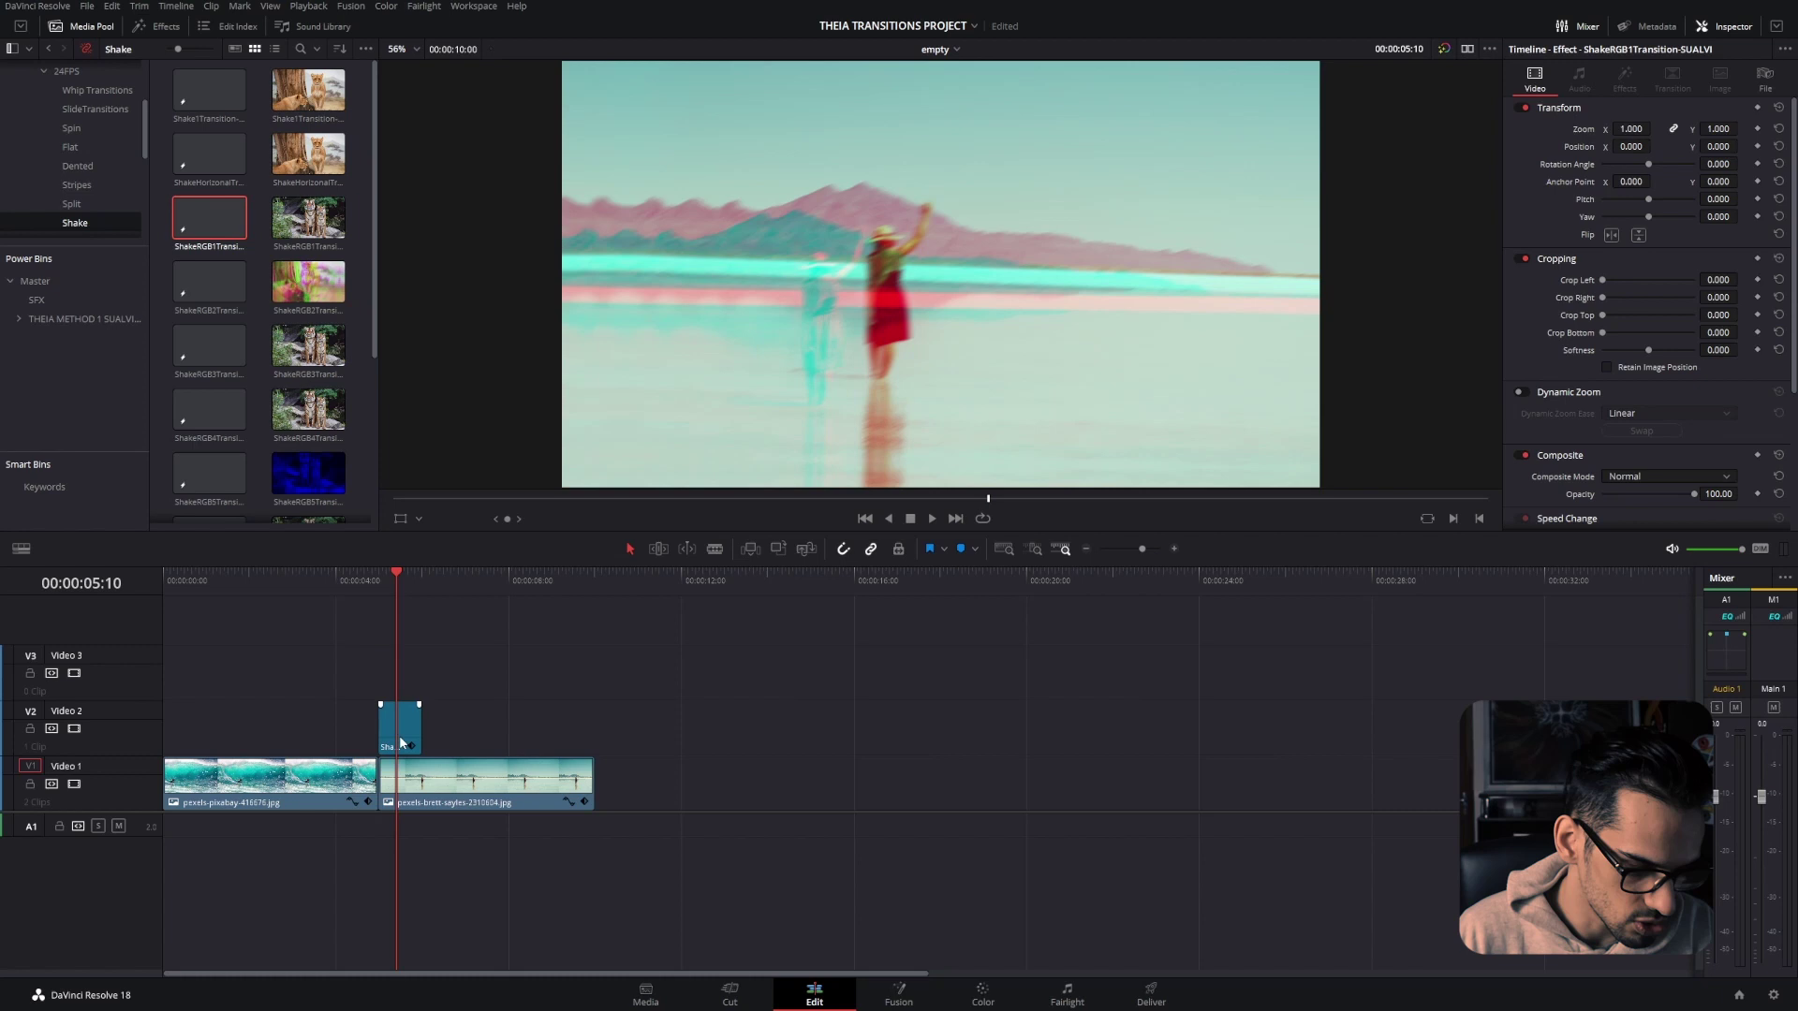
left_click_drag(400, 742, 387, 740)
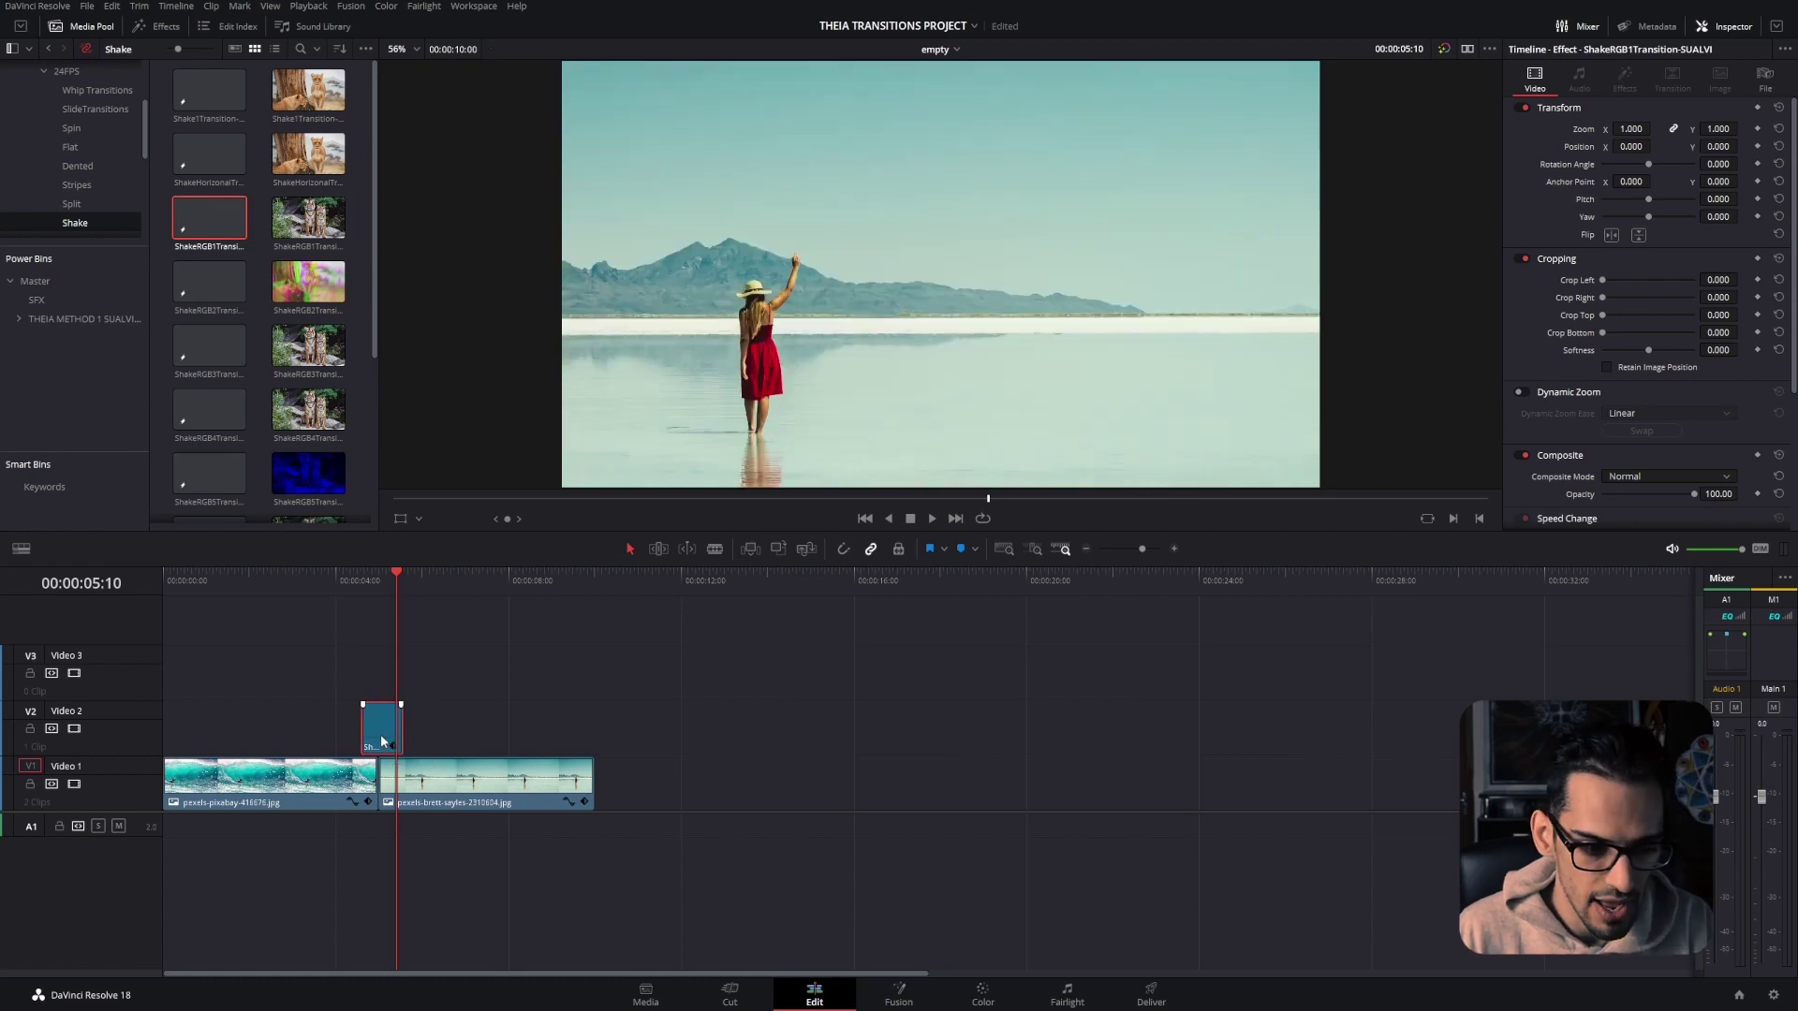
Play back through the Shake transition, then return the playhead to the 5-second mark
left_click(363, 590)
key("space")
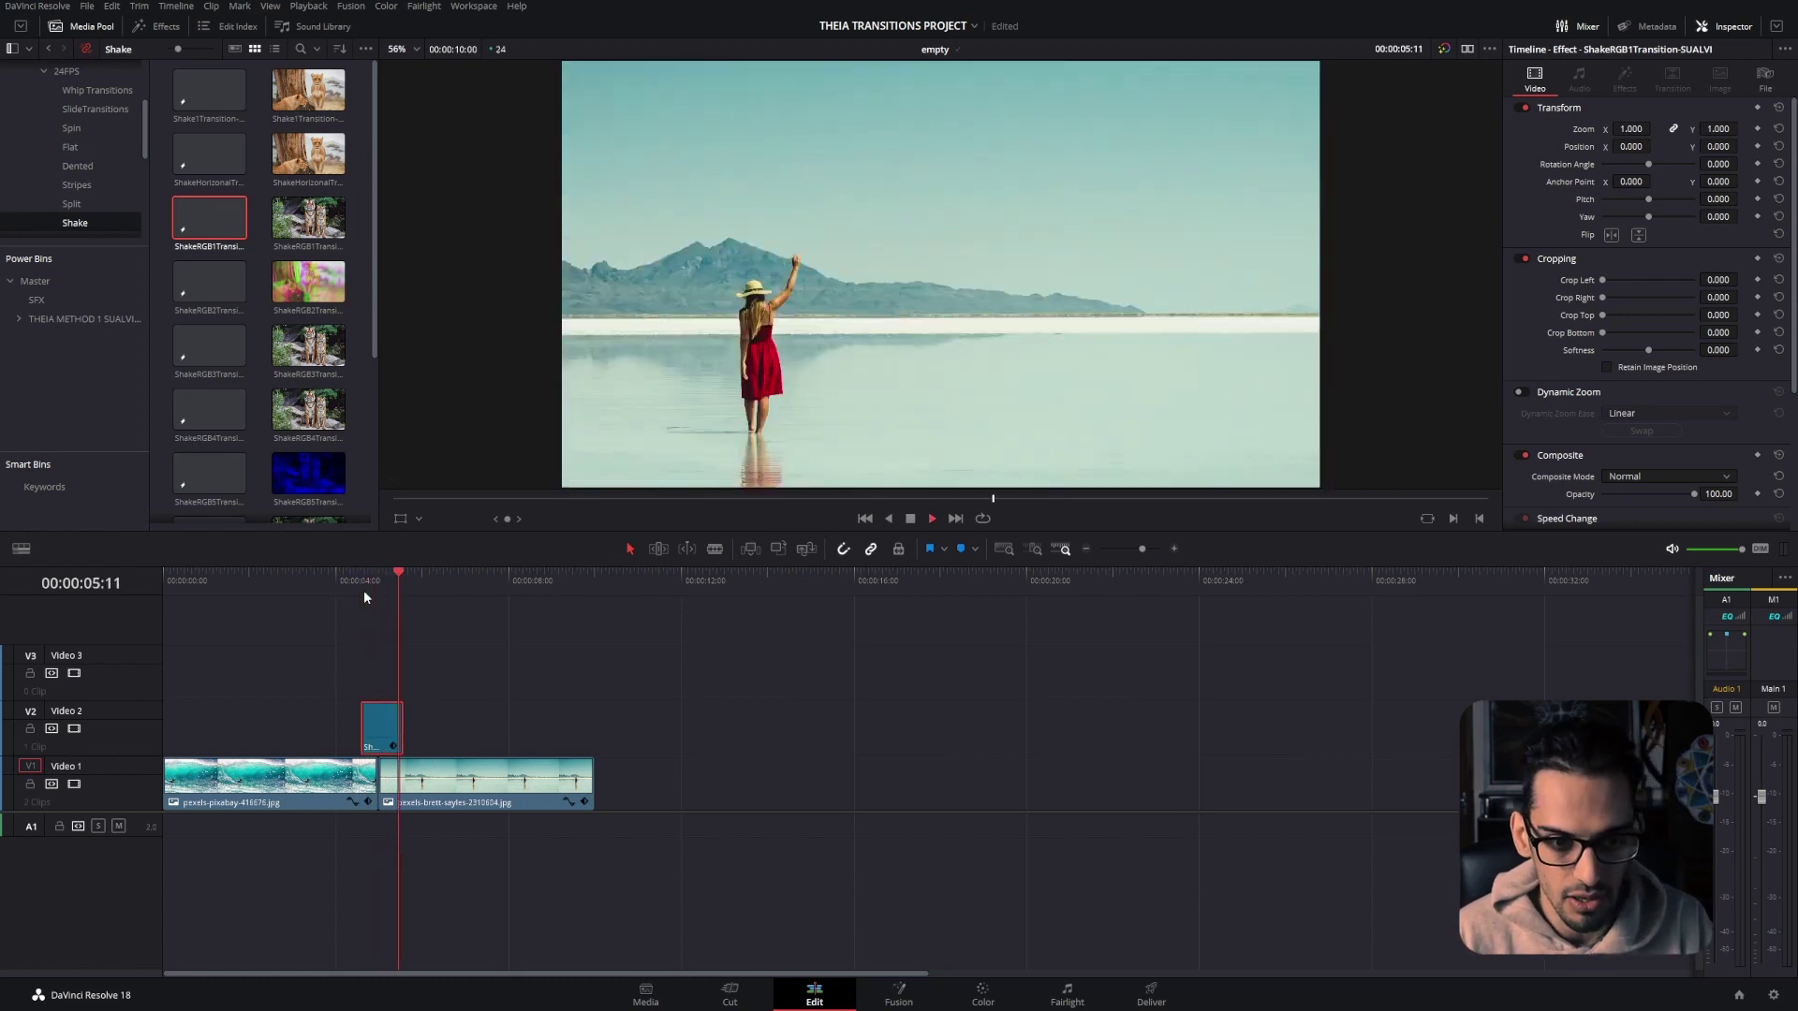
left_click(379, 578)
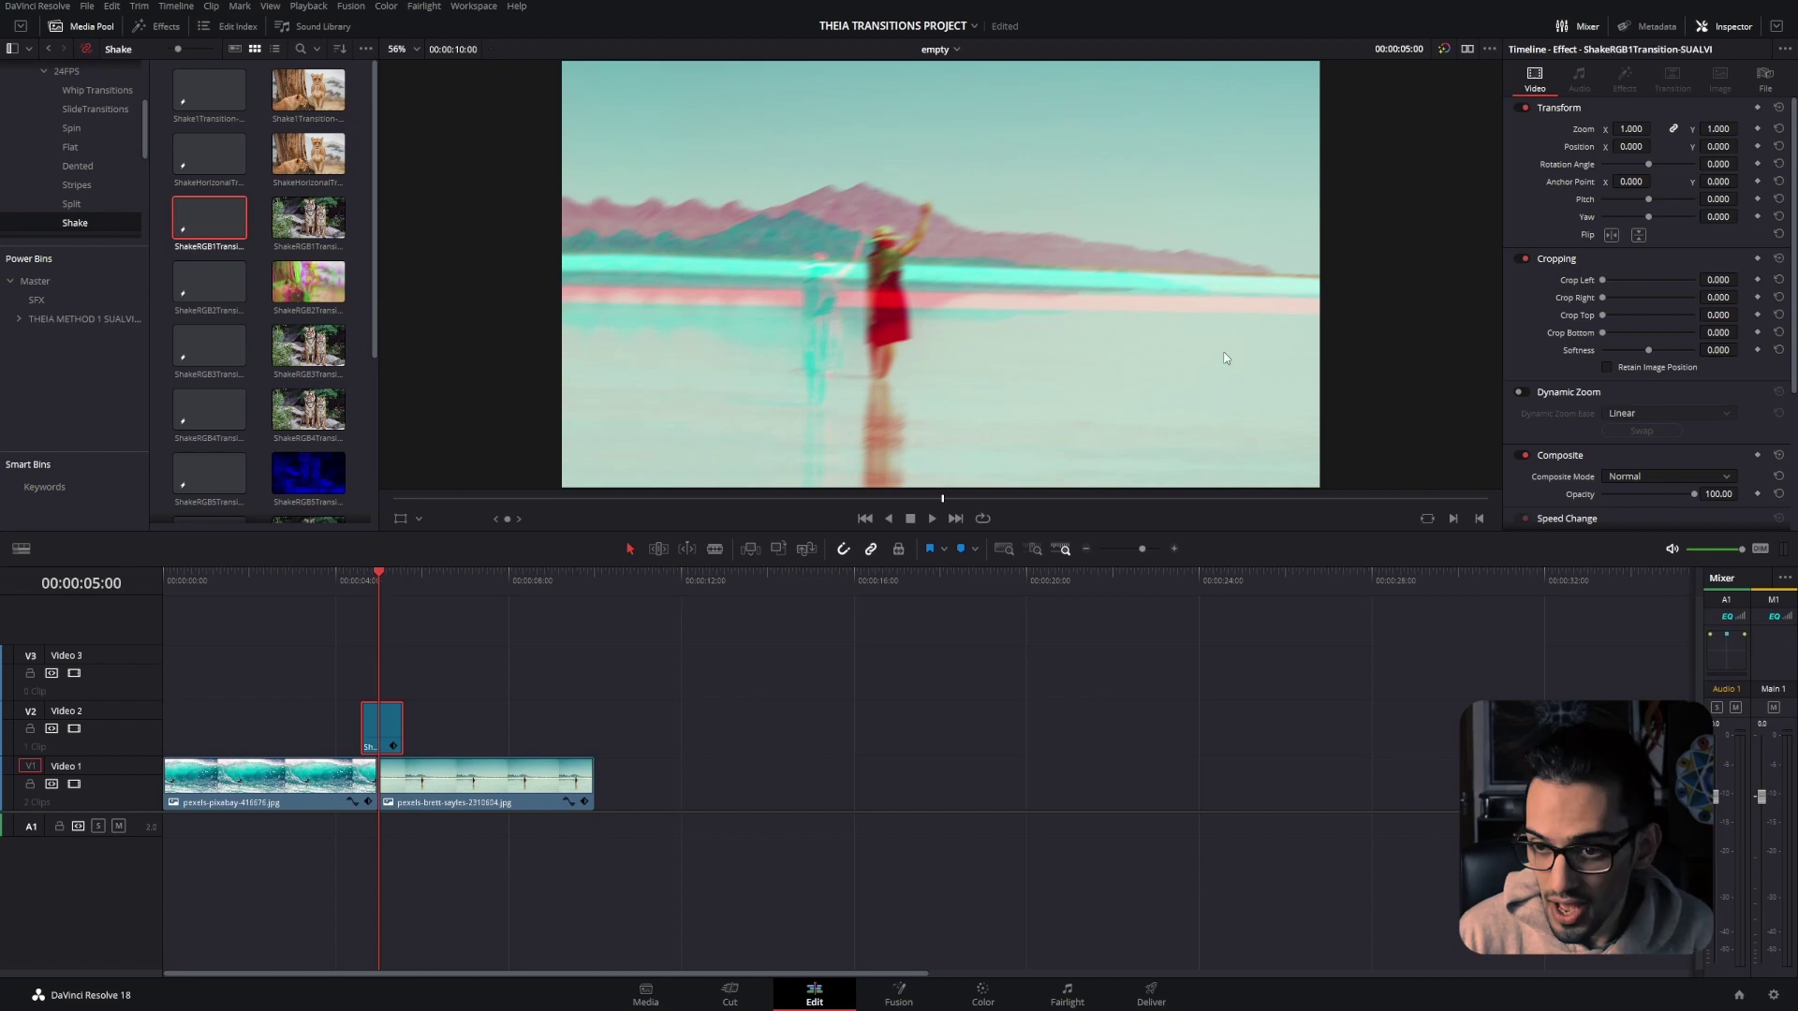
Open the V2 Shake clip in the Fusion page, expand the ShakeRGB1 group and select Merge1
right_click(386, 732)
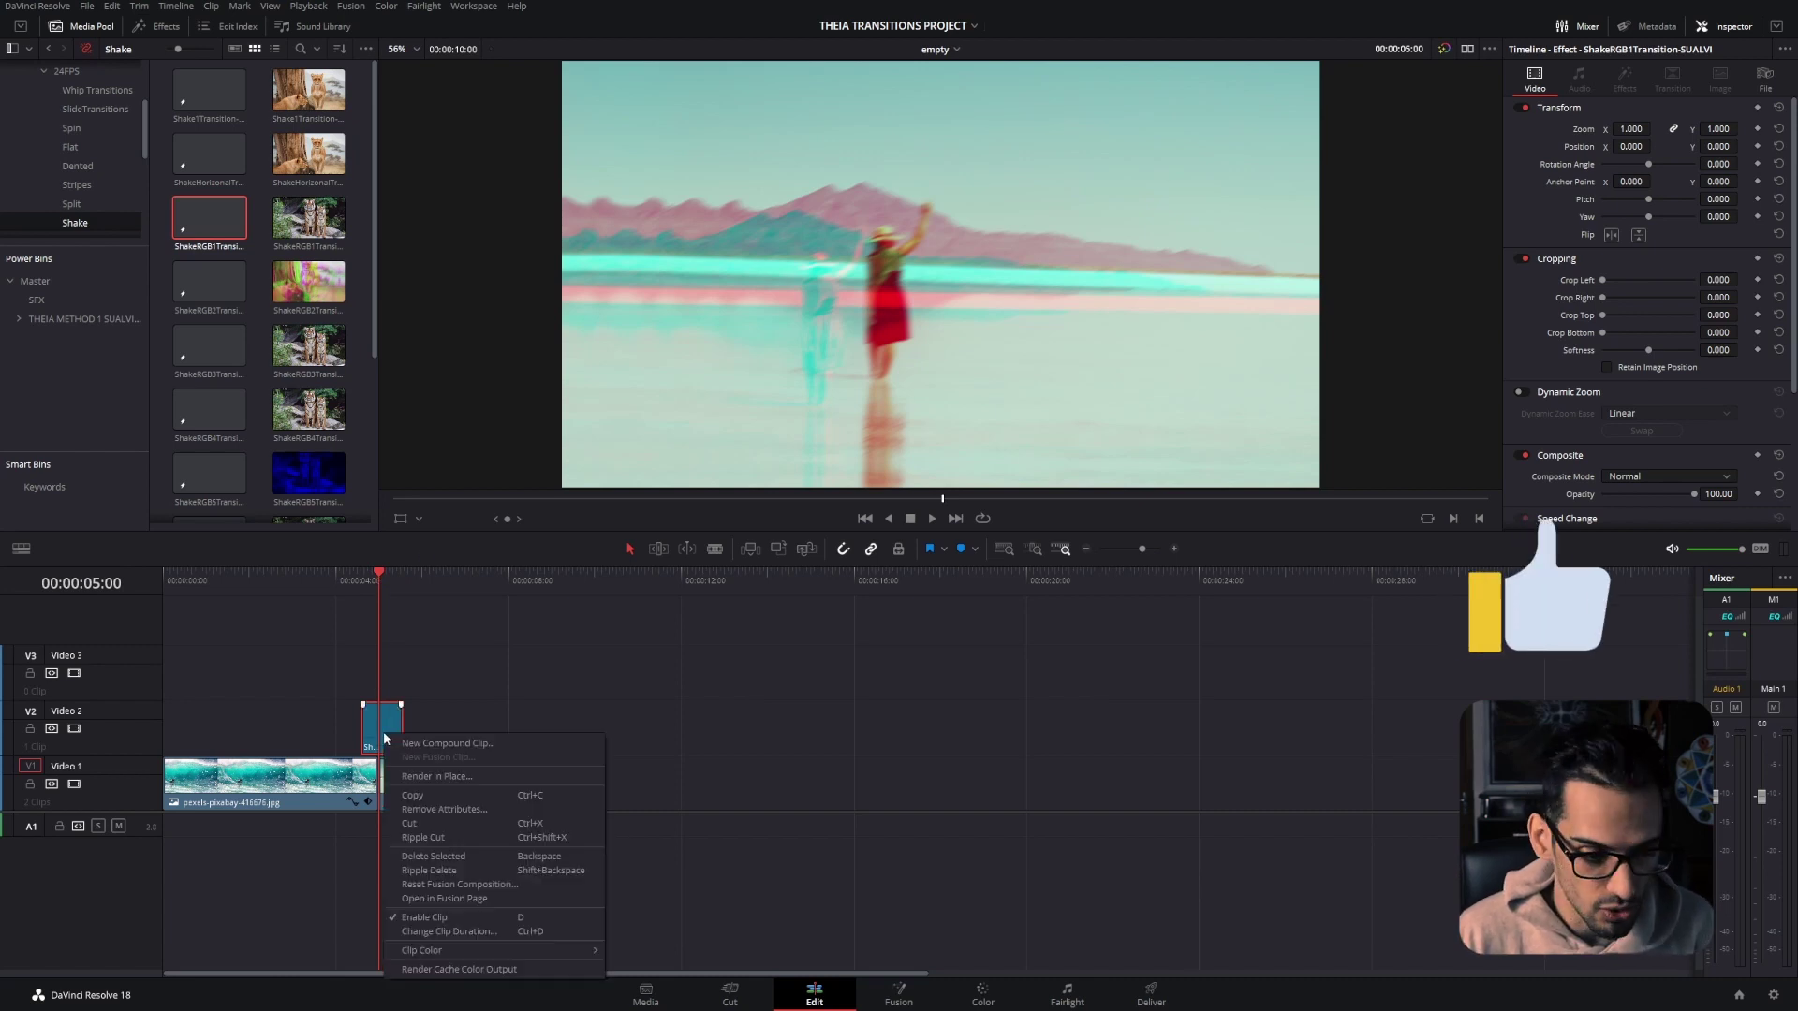
left_click(503, 904)
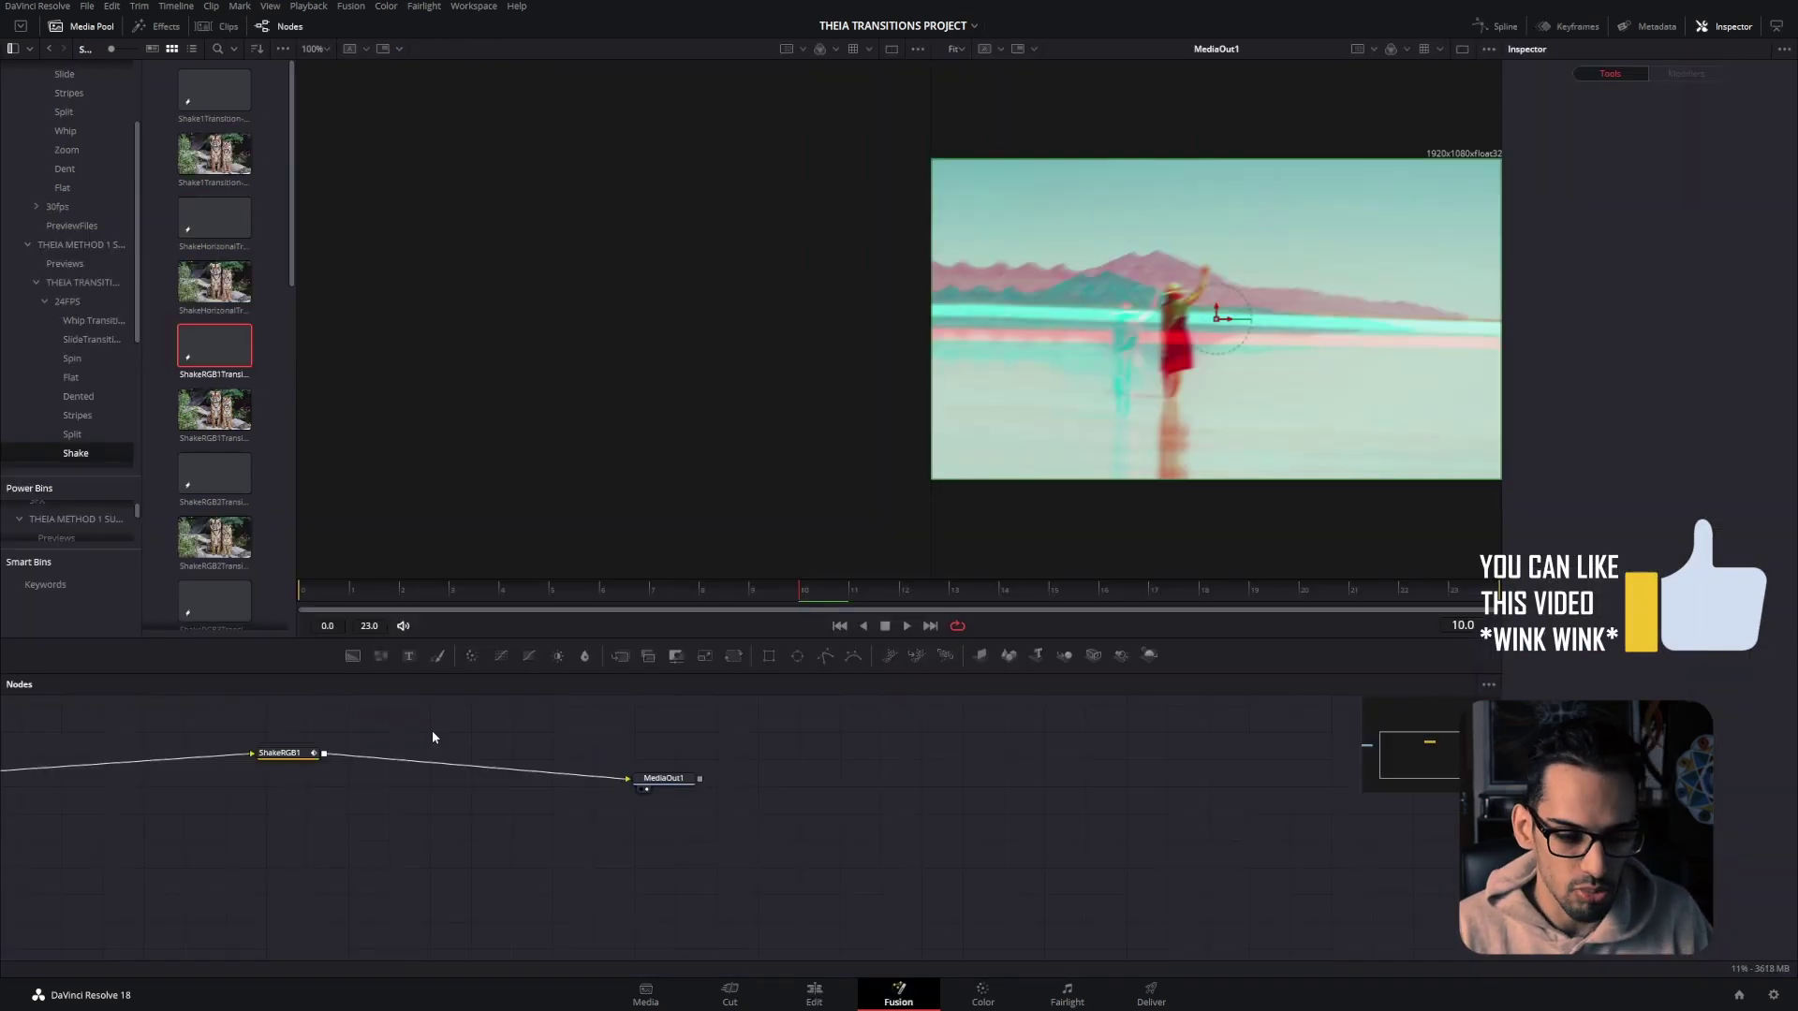
left_click(614, 777)
double_click(616, 777)
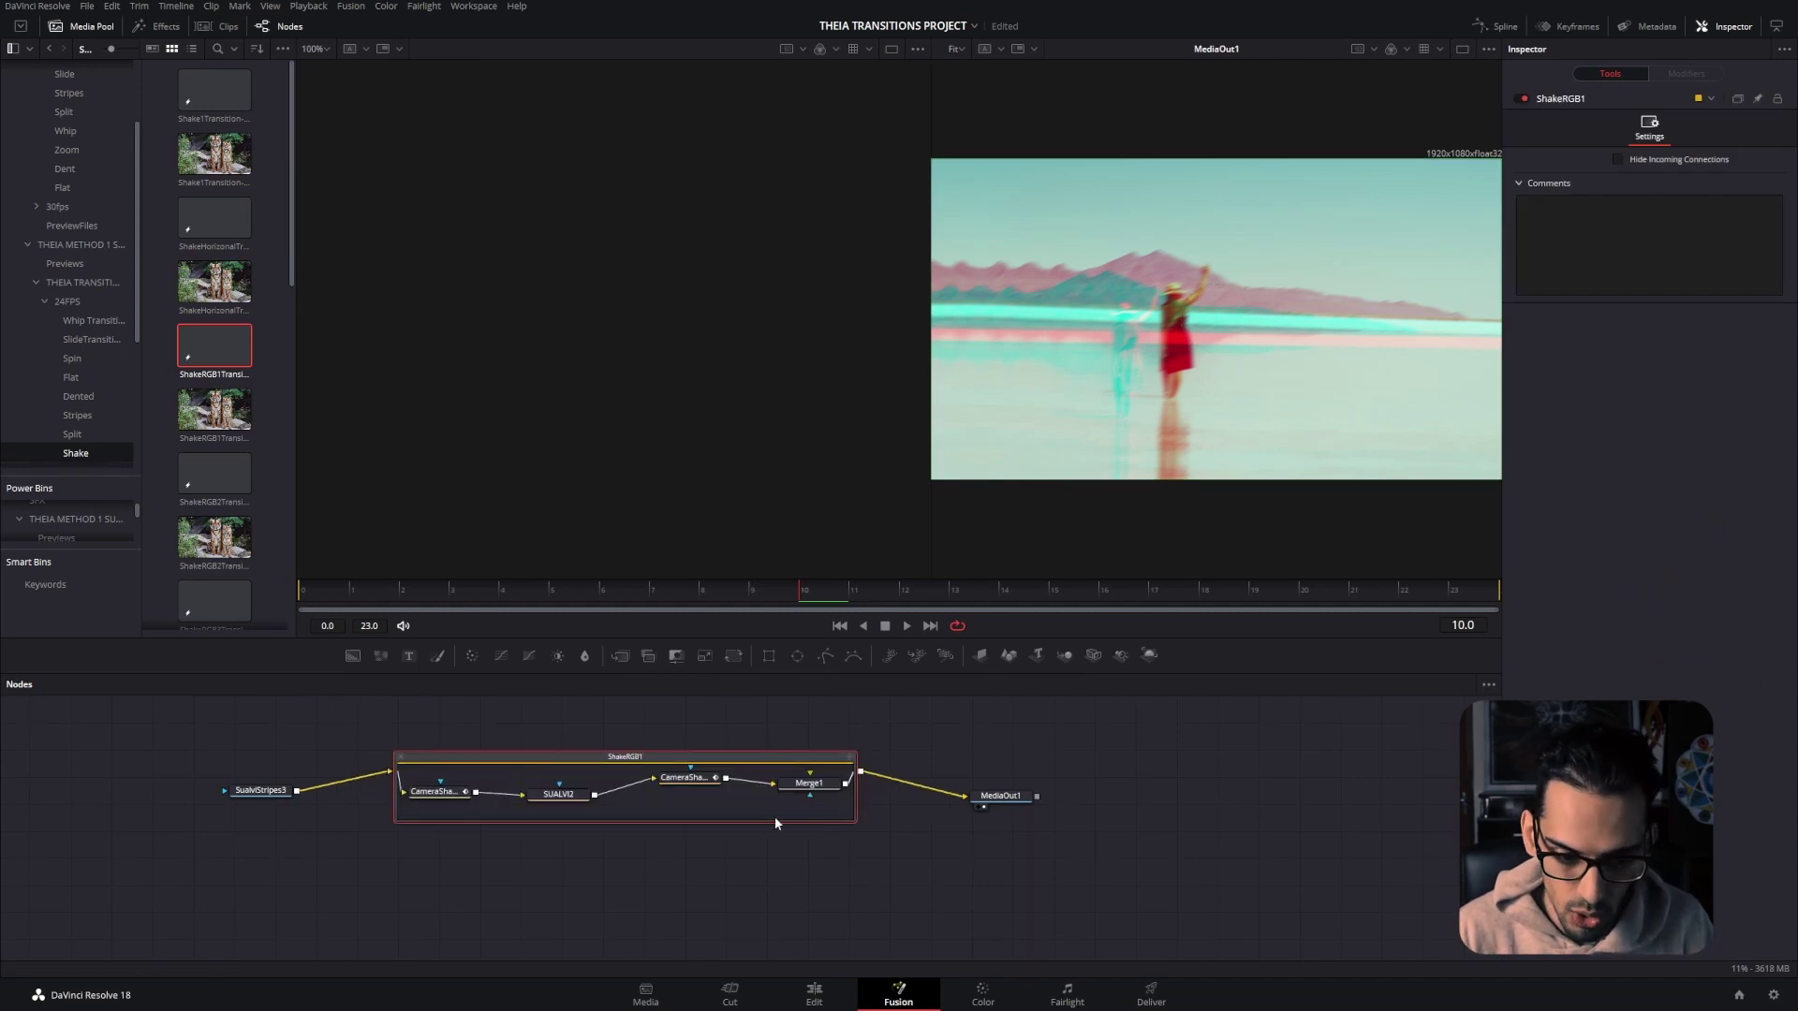
left_click(796, 791)
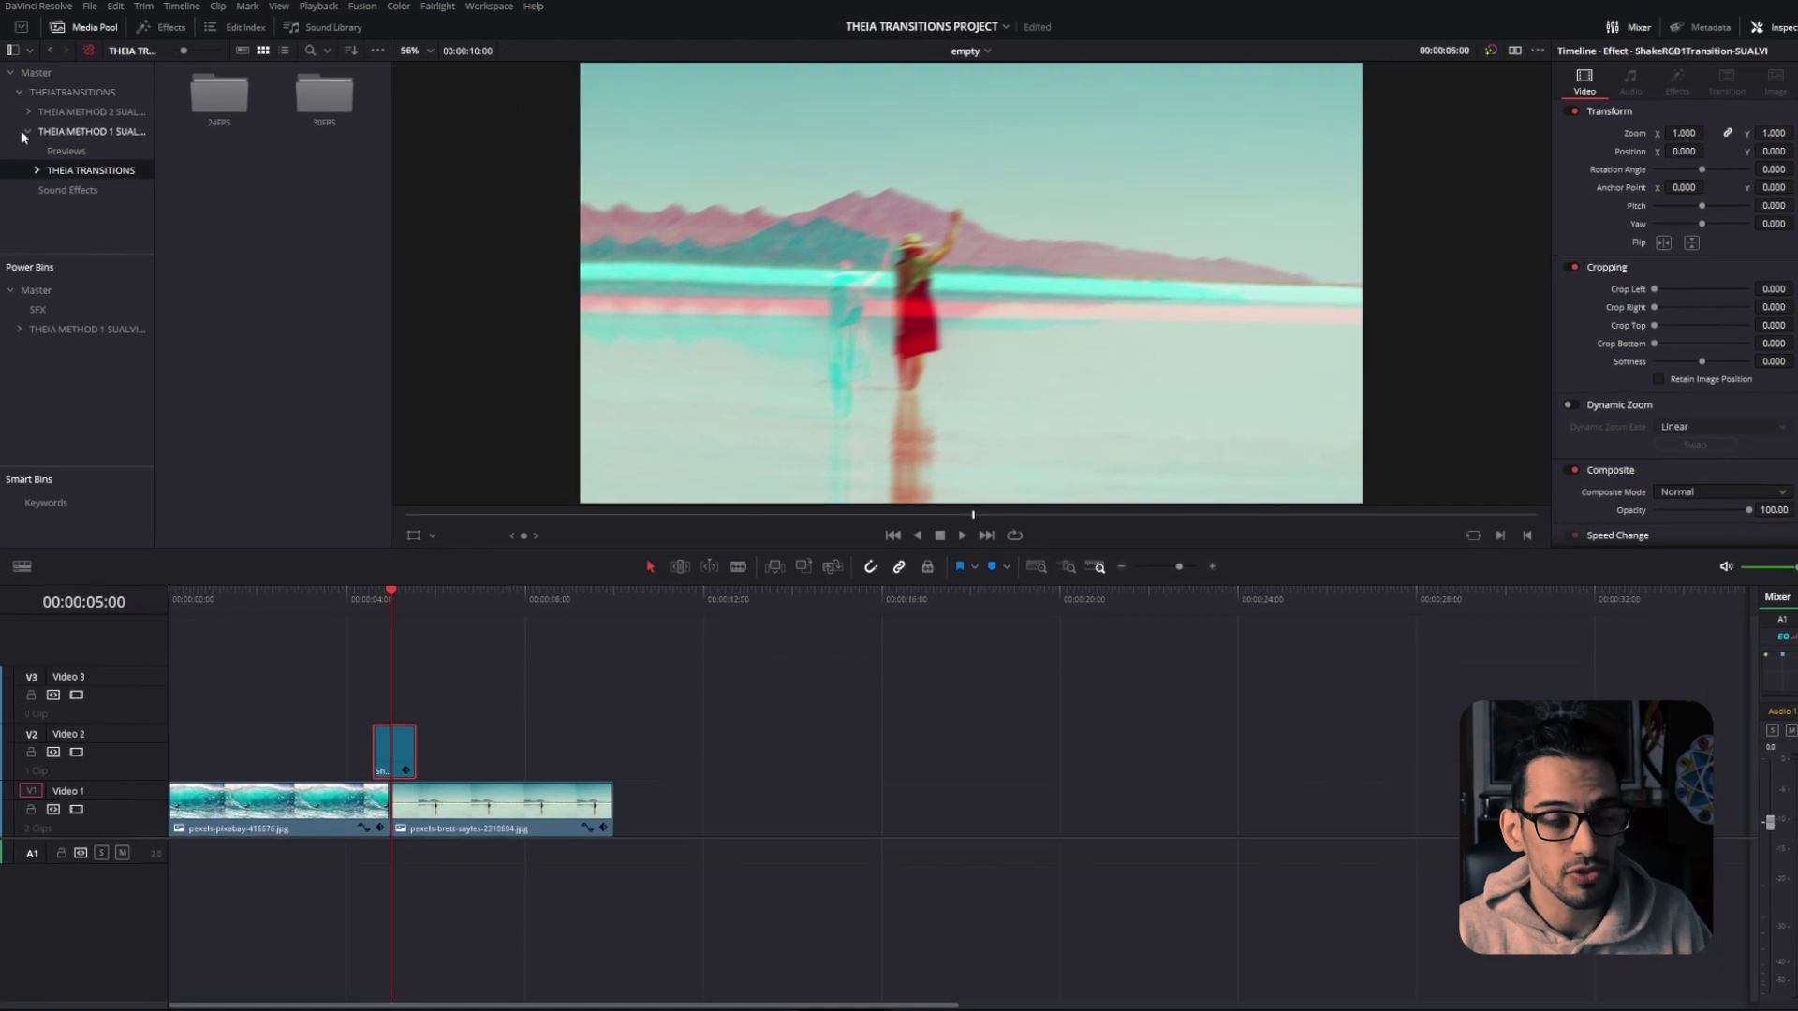
Expand THEIA METHOD 2 to view Dent, then return to THEIATRANSITIONS and collapse METHOD 2
left_click(40, 157)
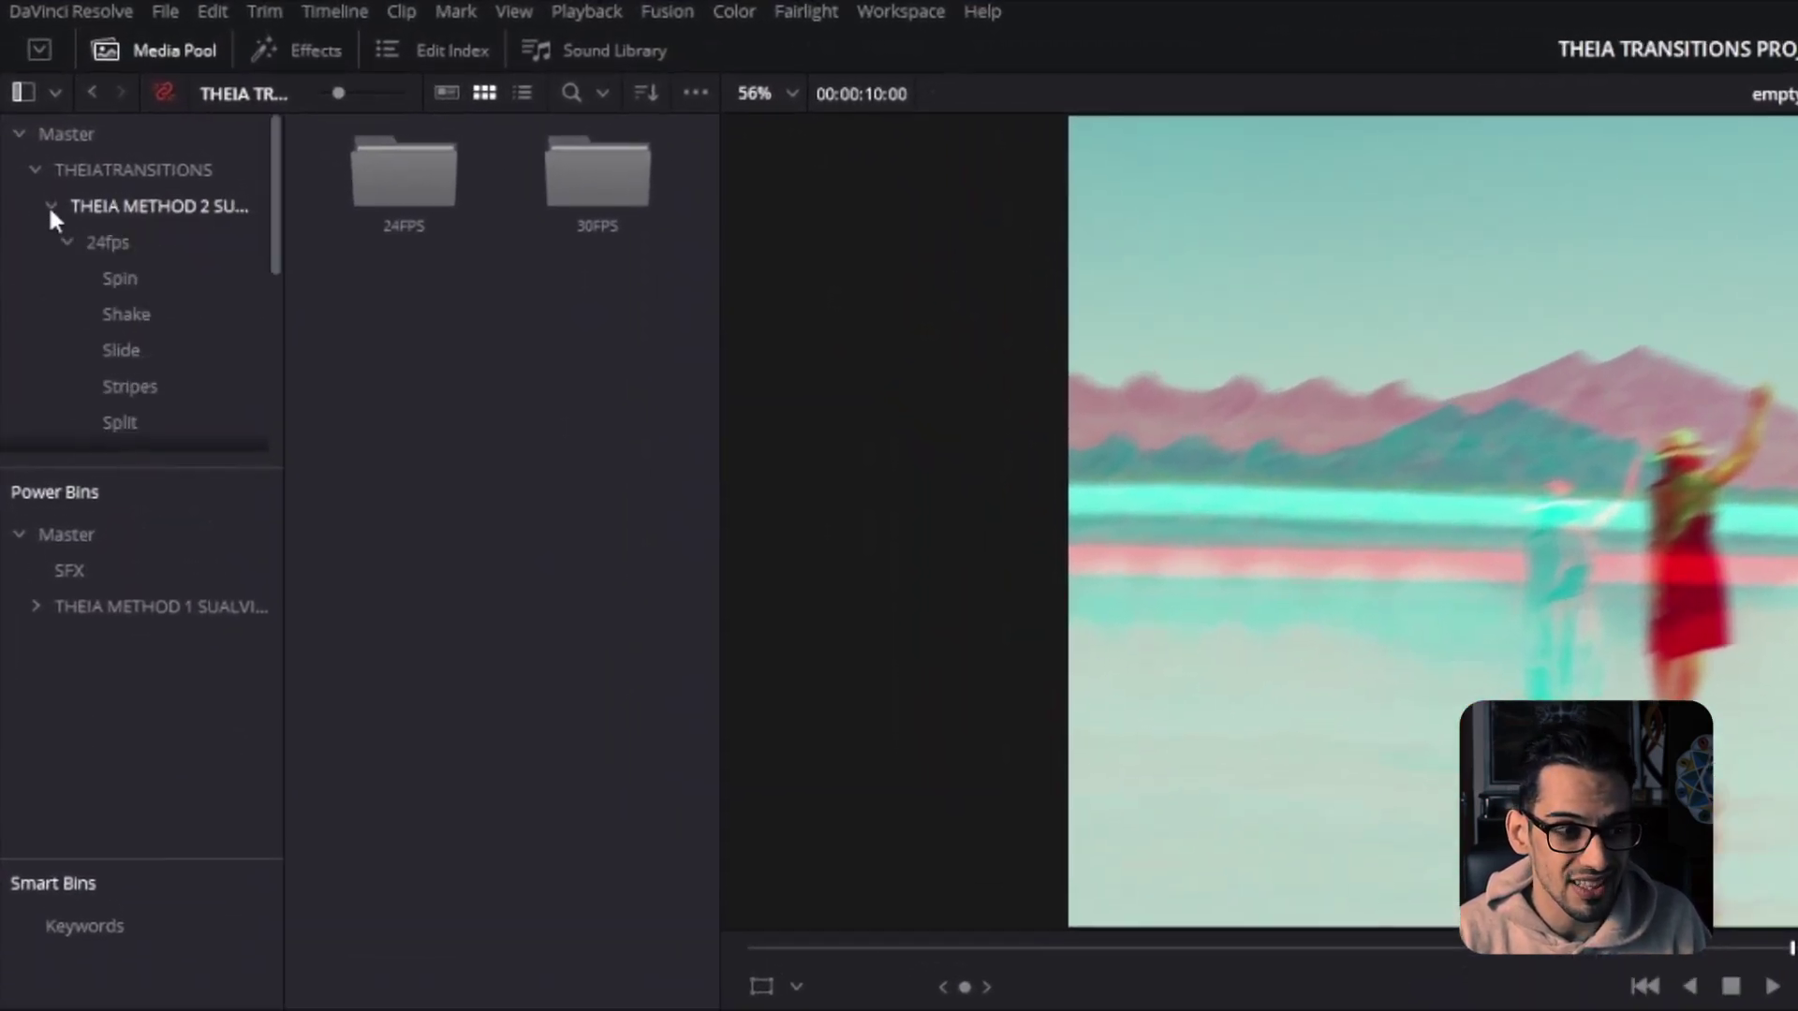
double_click(358, 170)
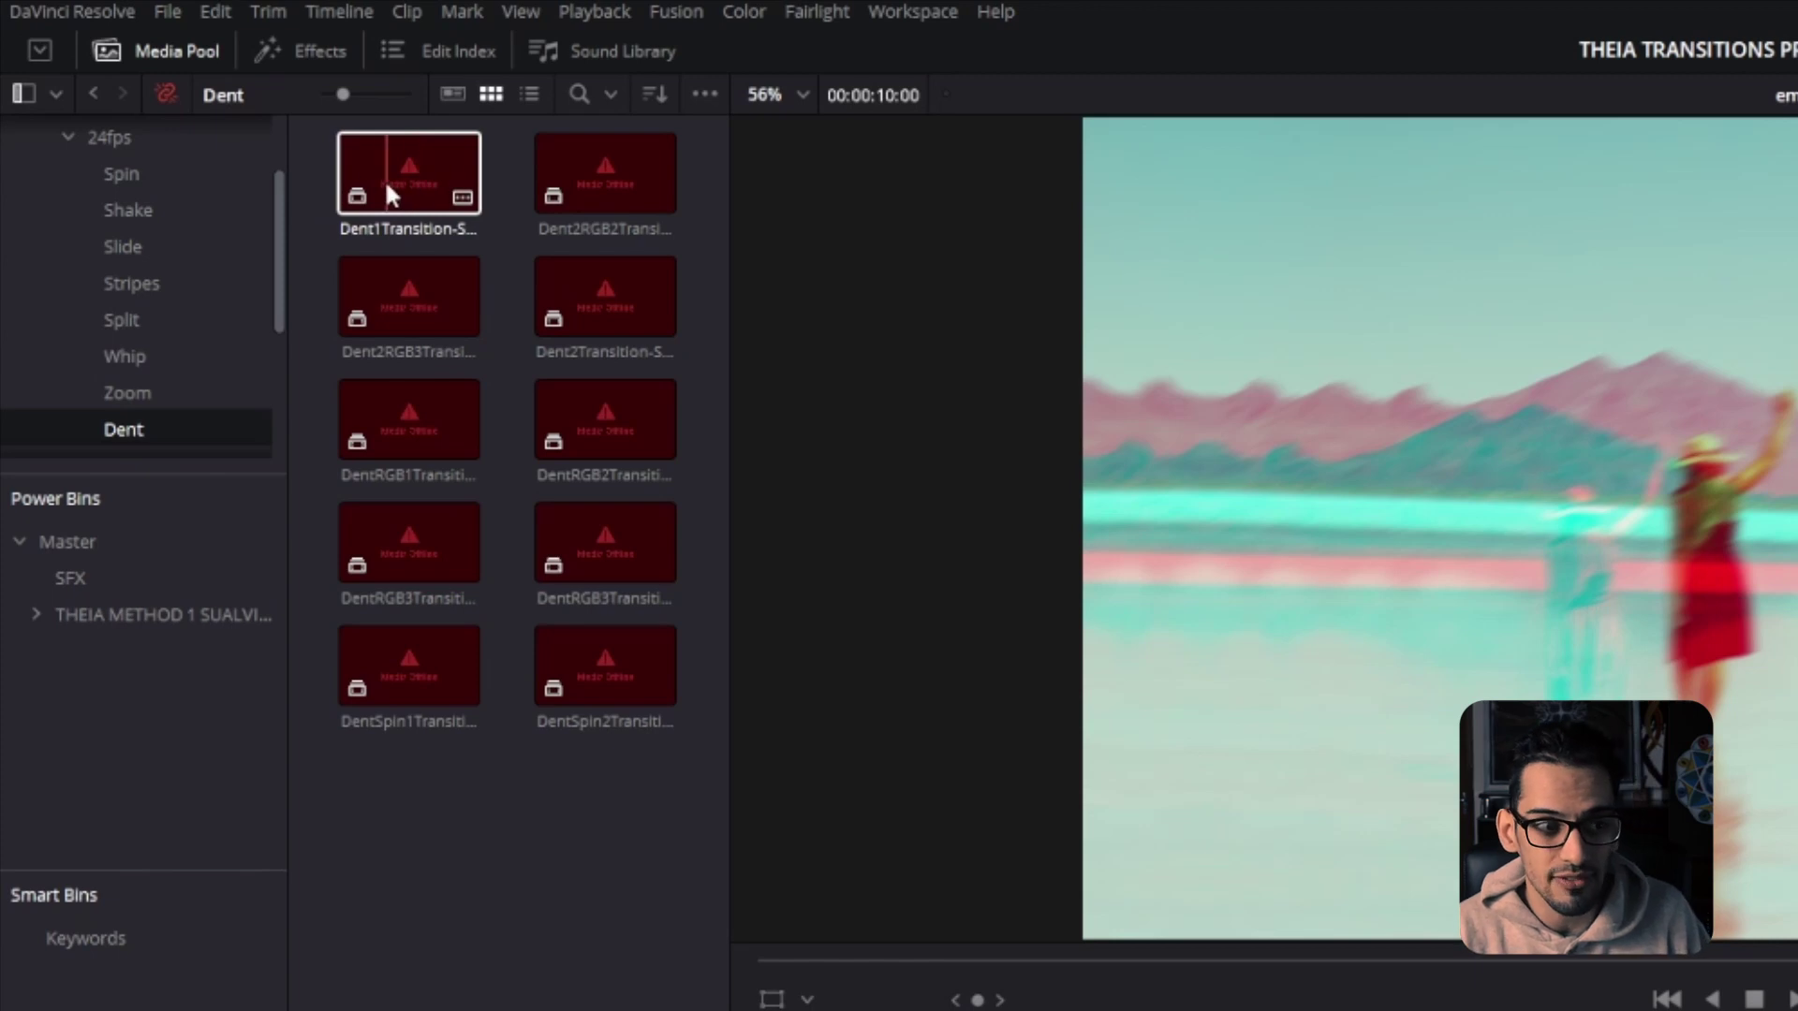
scroll(77, 158, "up", 3)
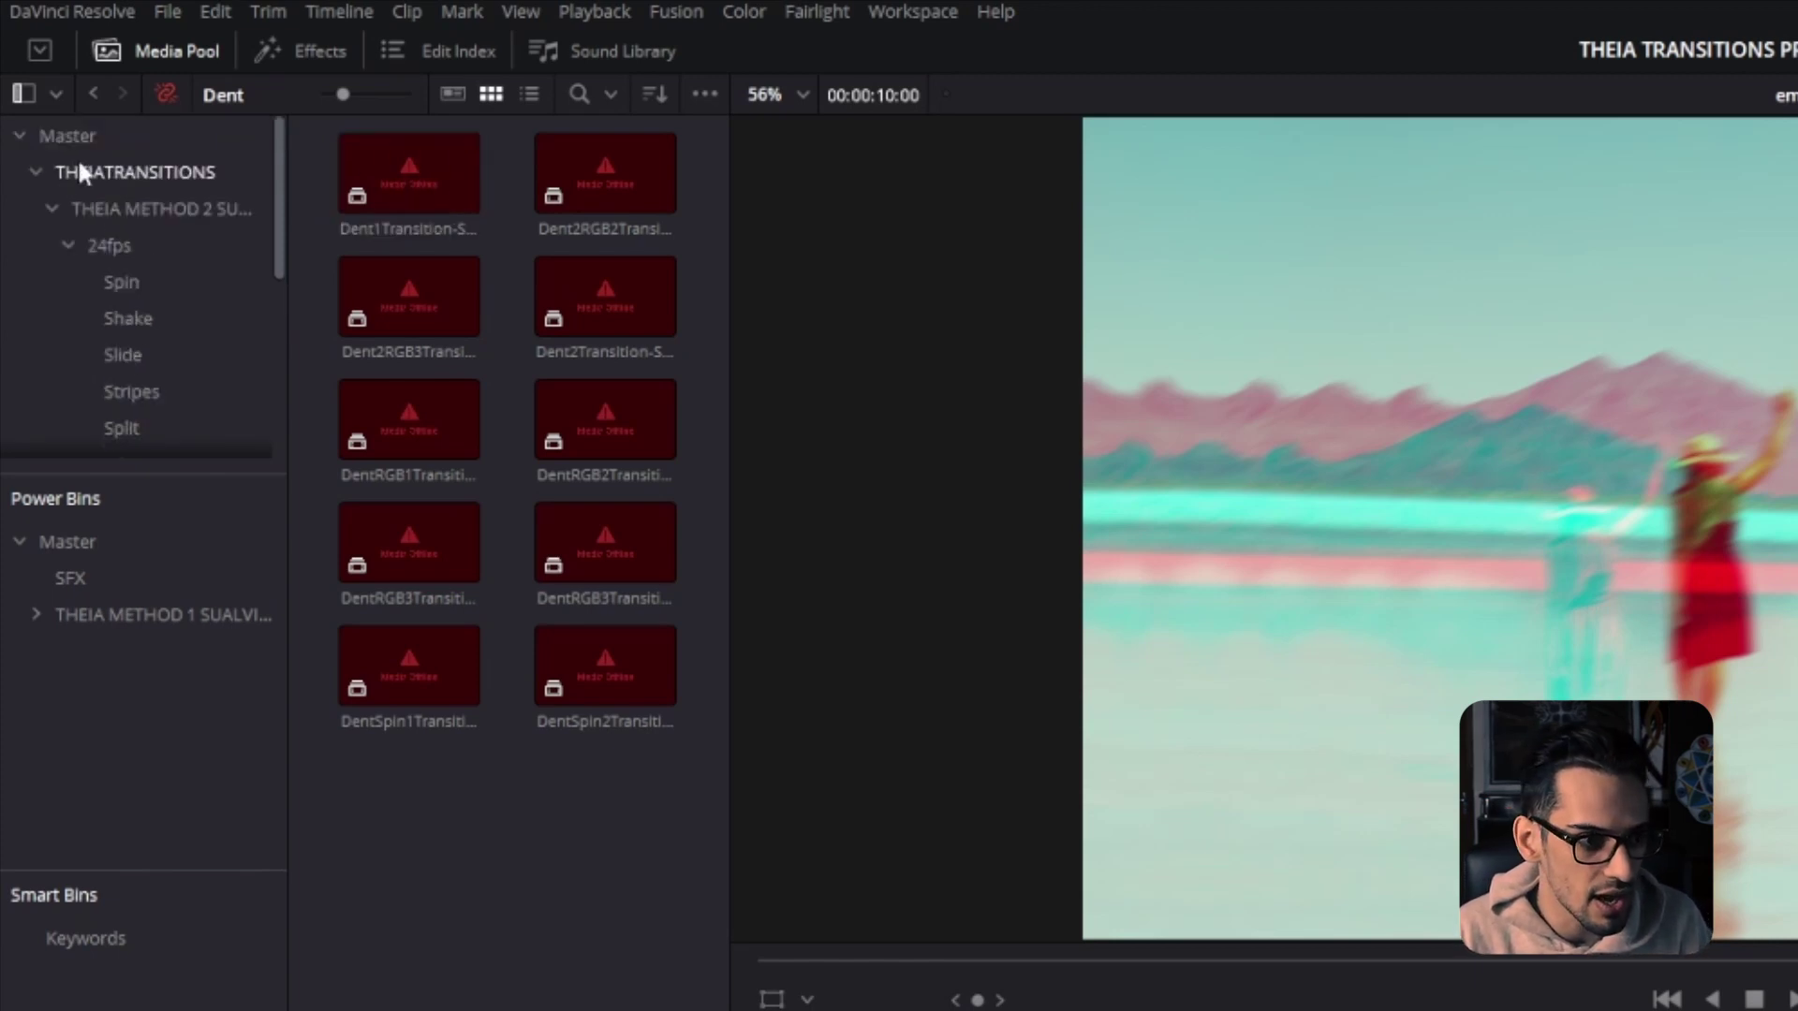
left_click(36, 184)
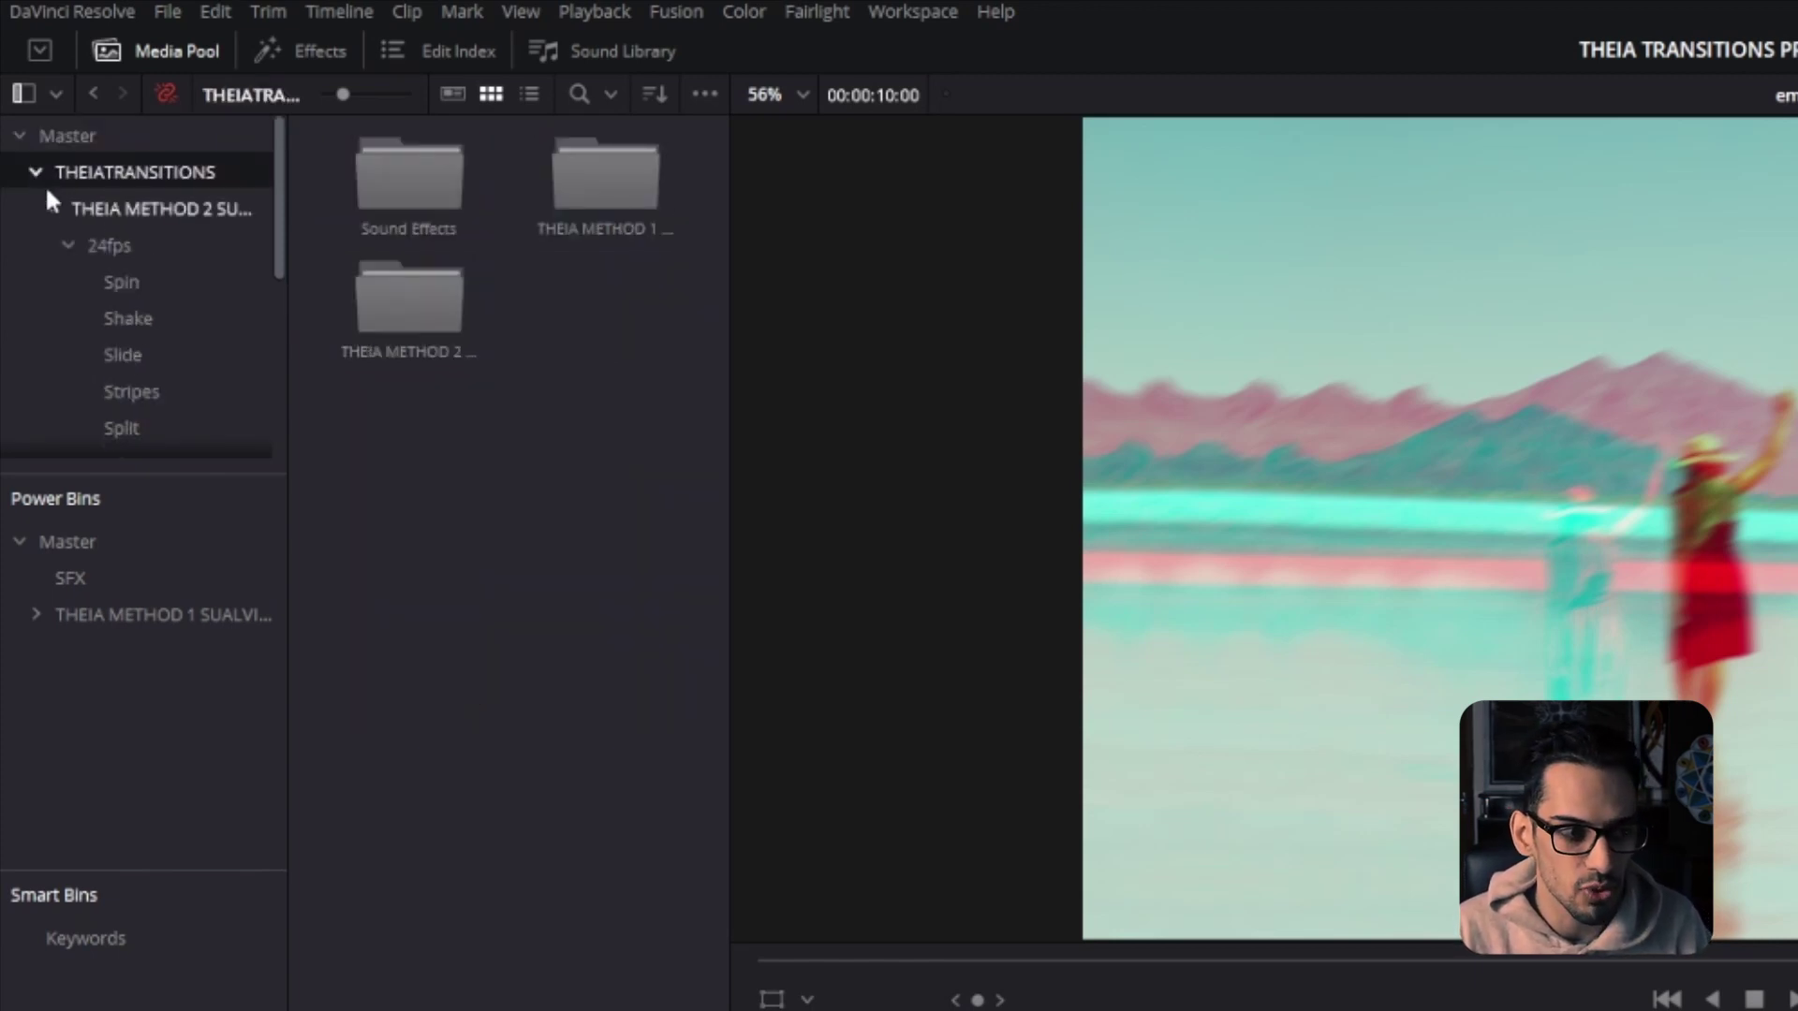
left_click(51, 208)
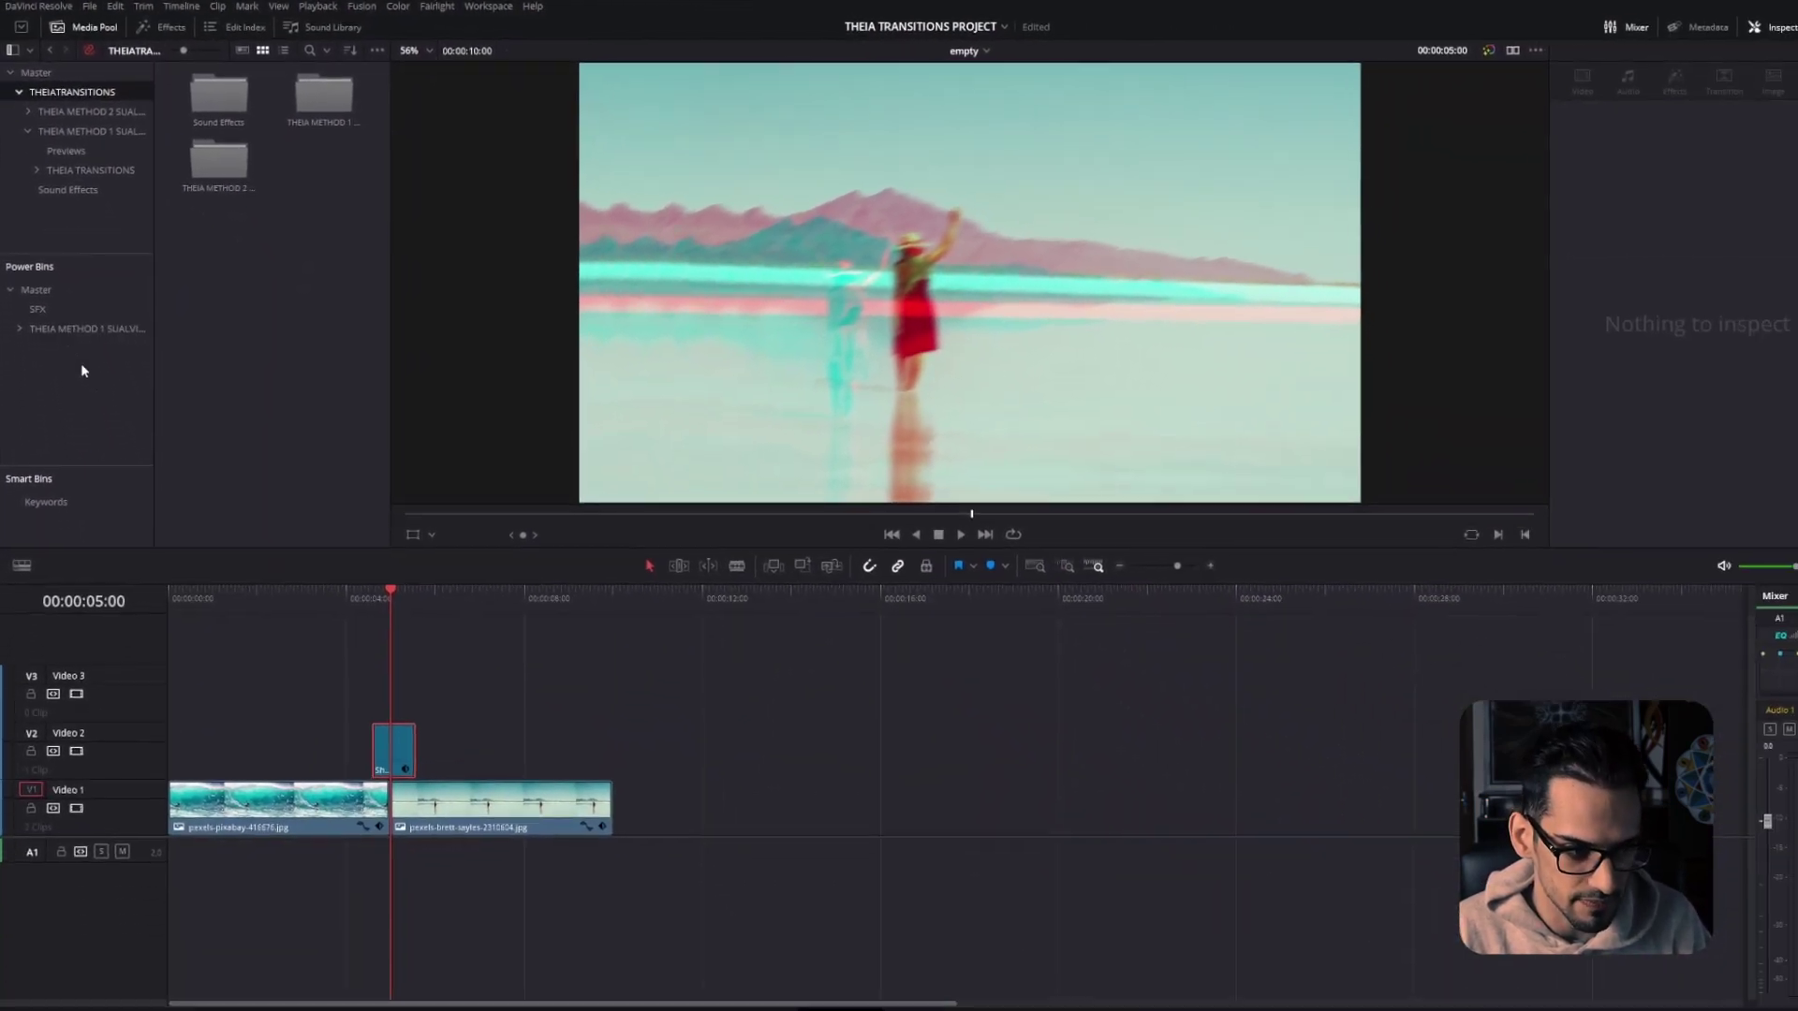
Drag the THEIA METHOD 1 bin into Power Bins and open it there
left_click(55, 77)
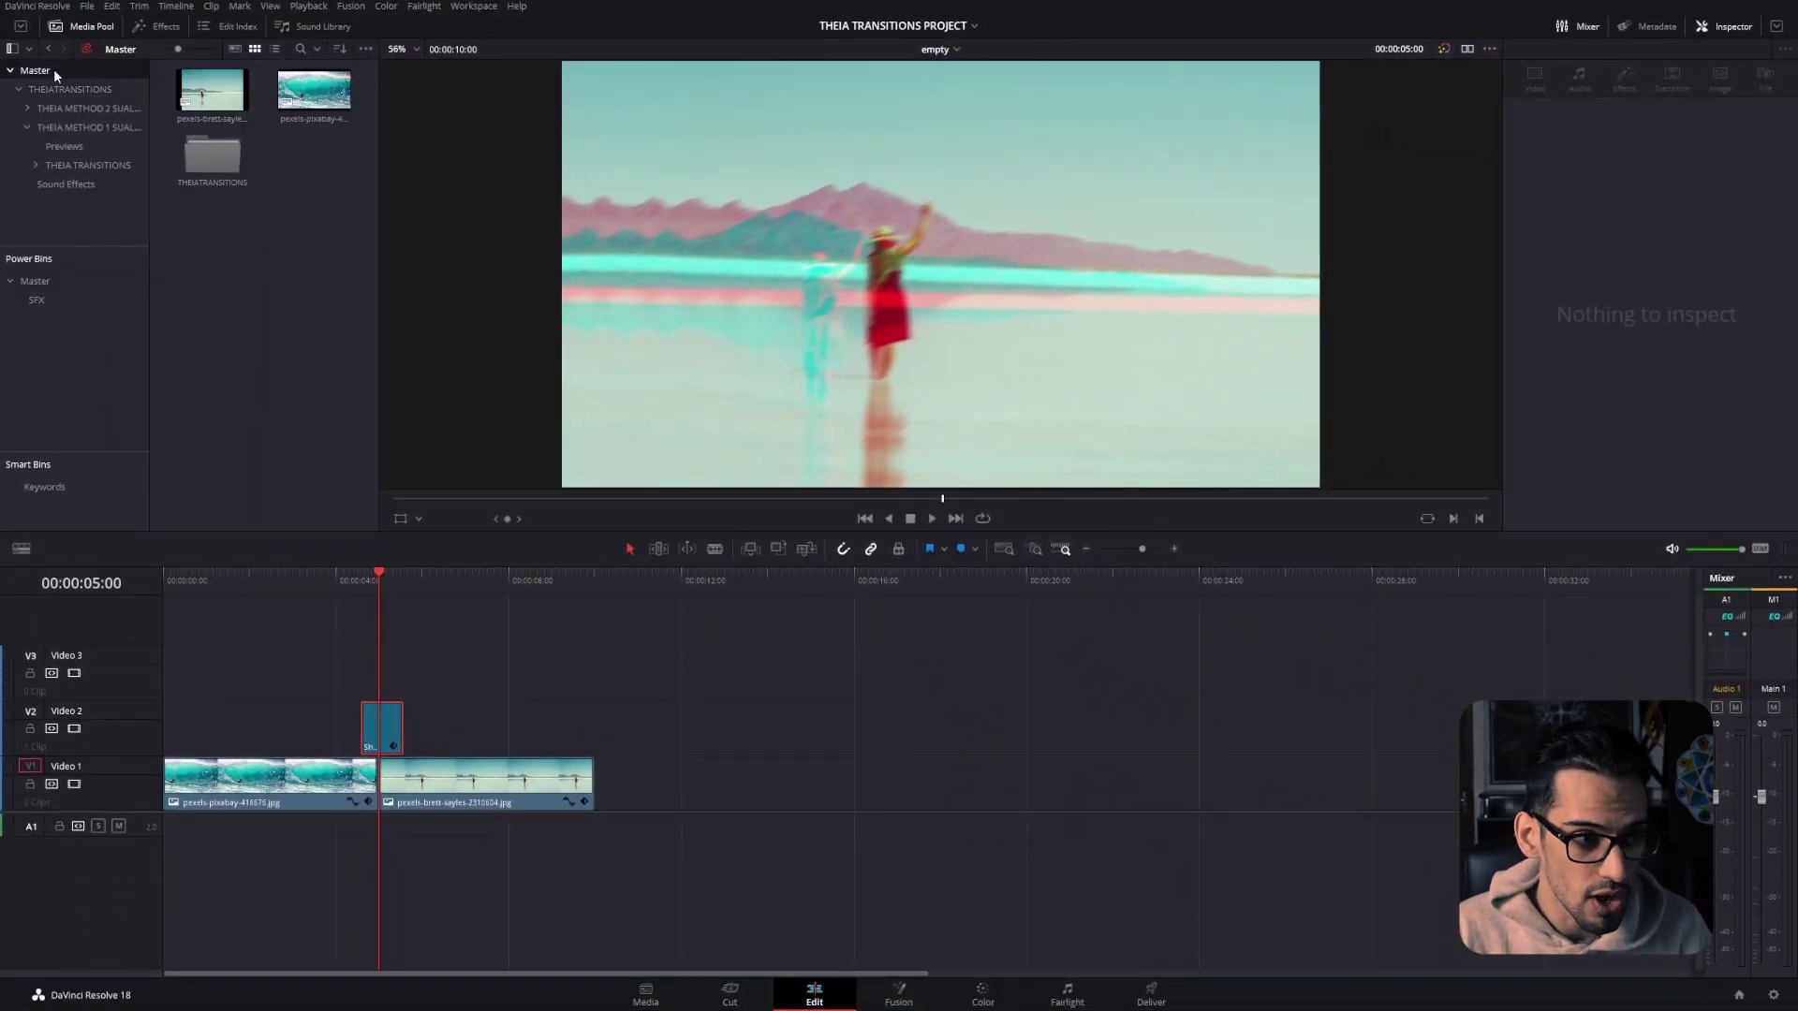
double_click(49, 127)
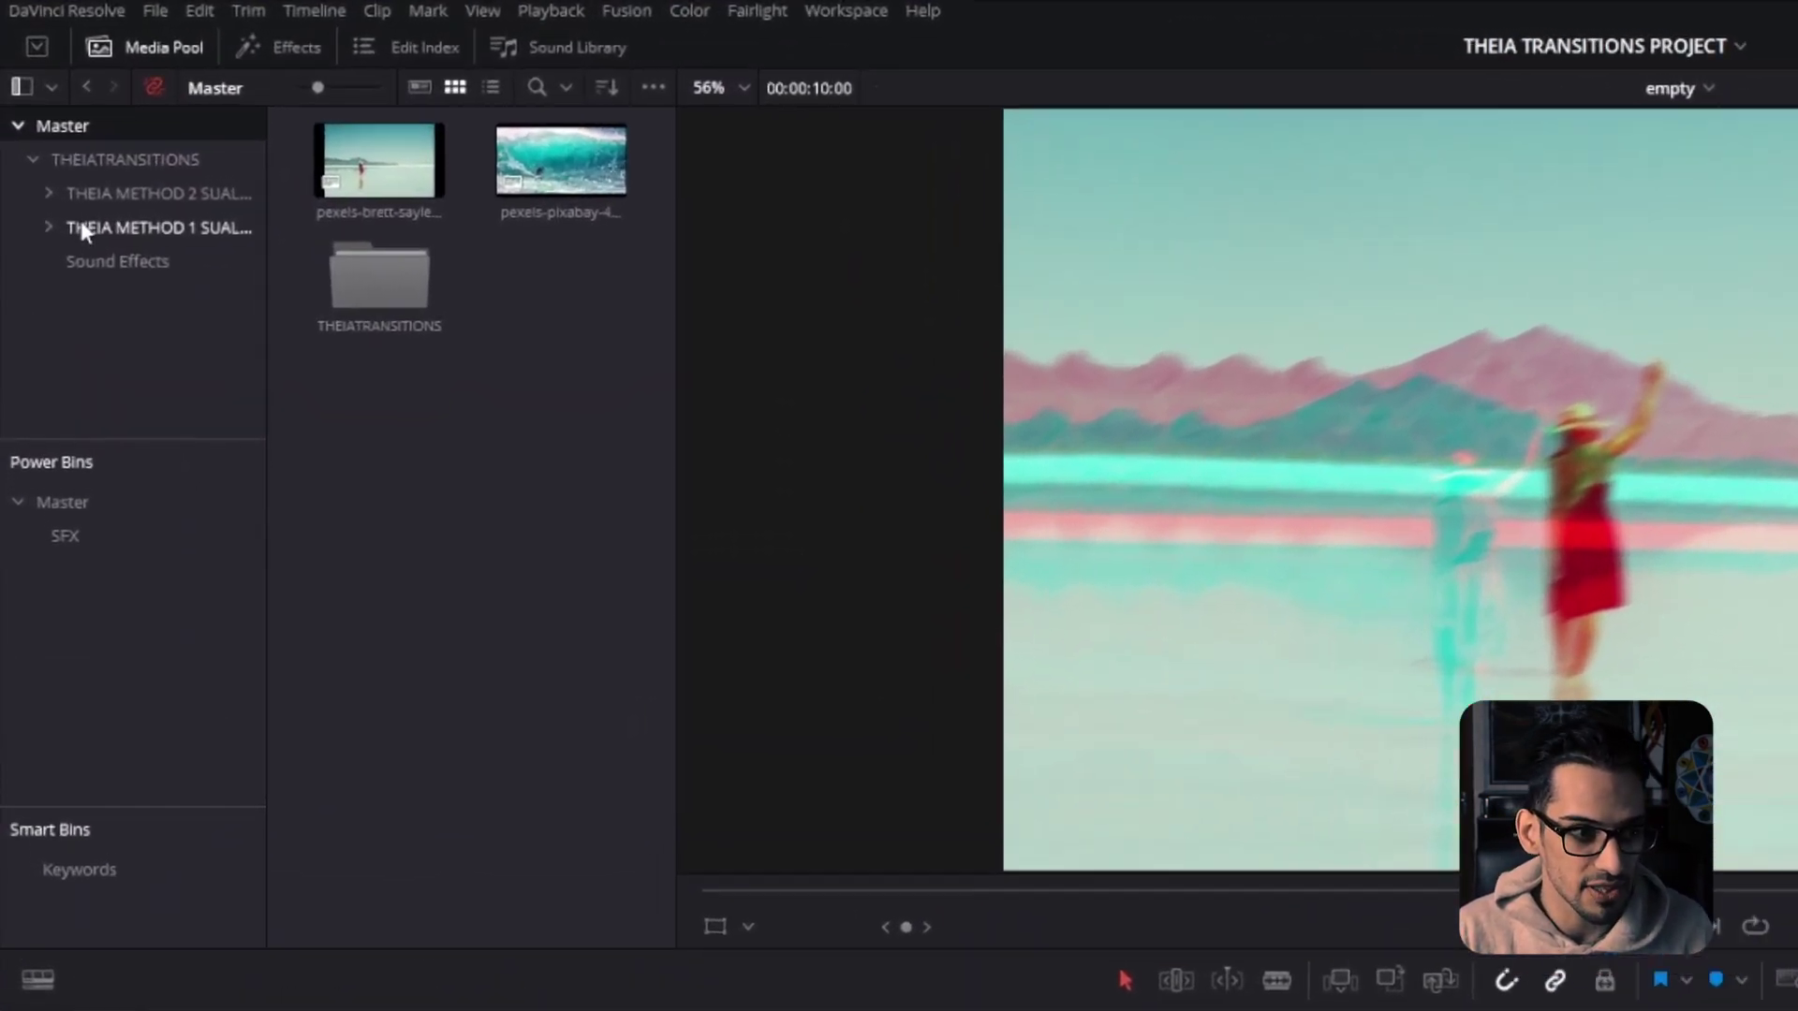
left_click_drag(100, 224, 142, 680)
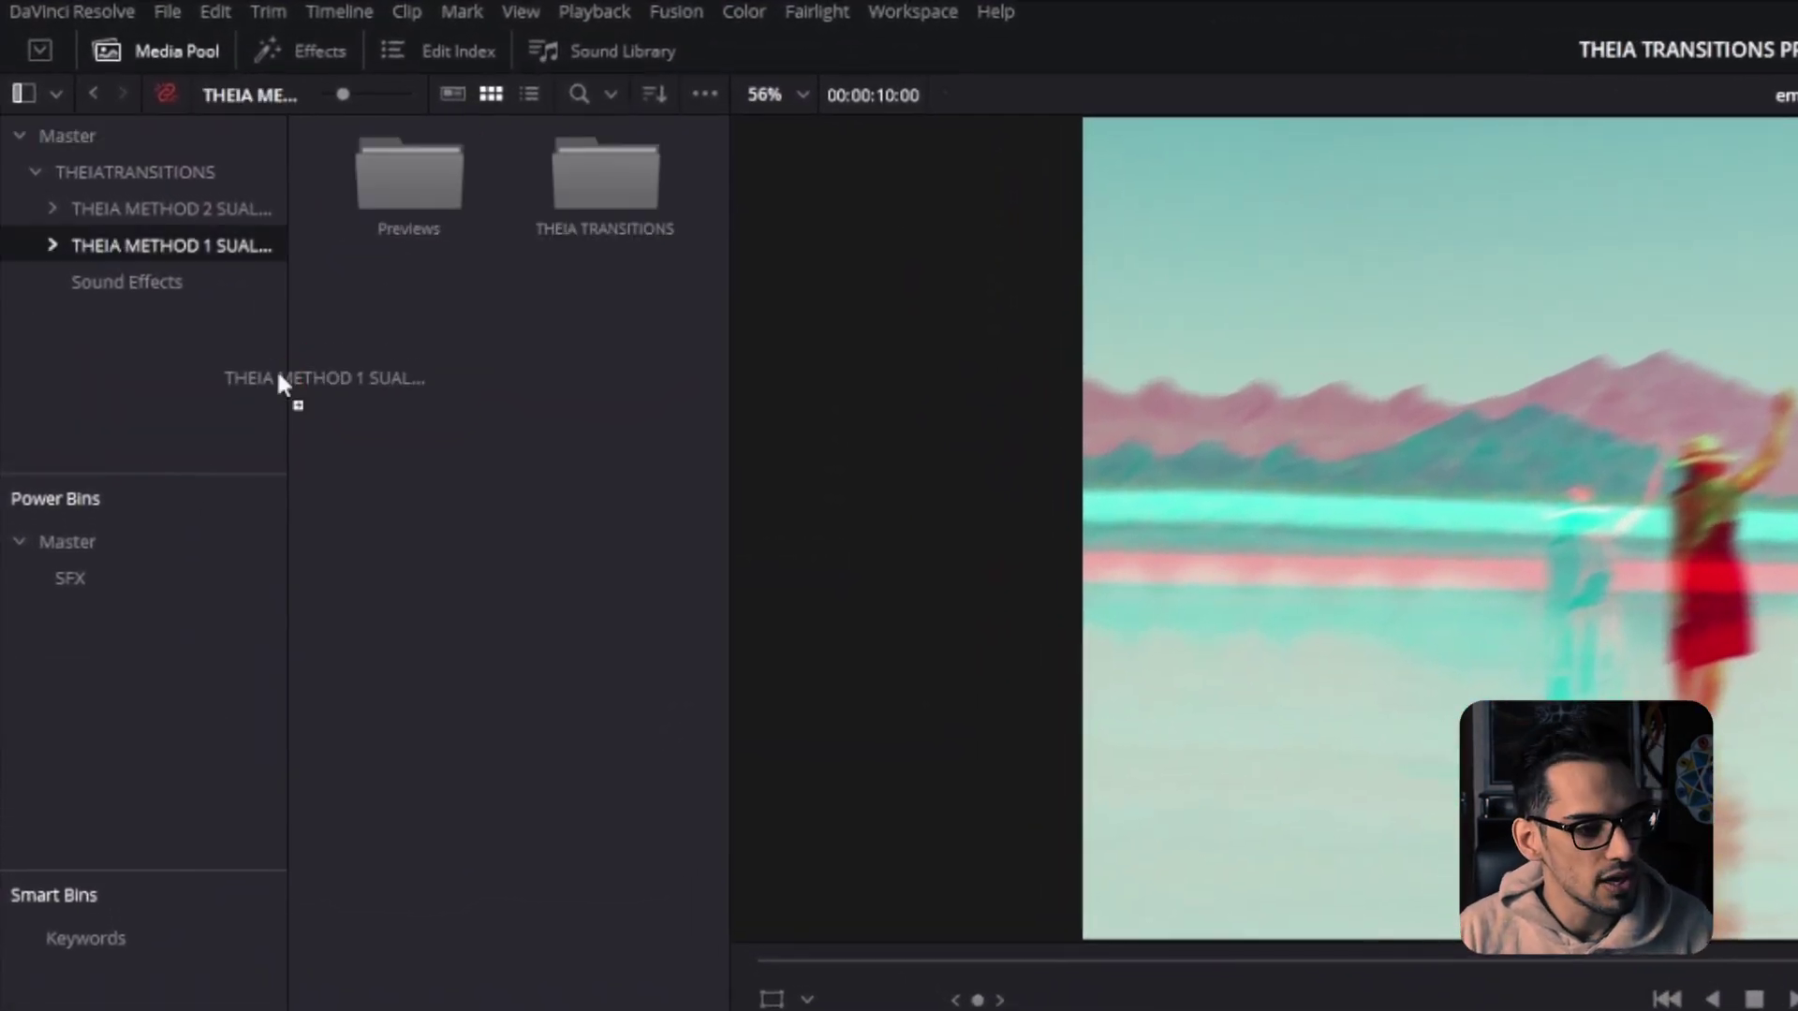
left_click(150, 614)
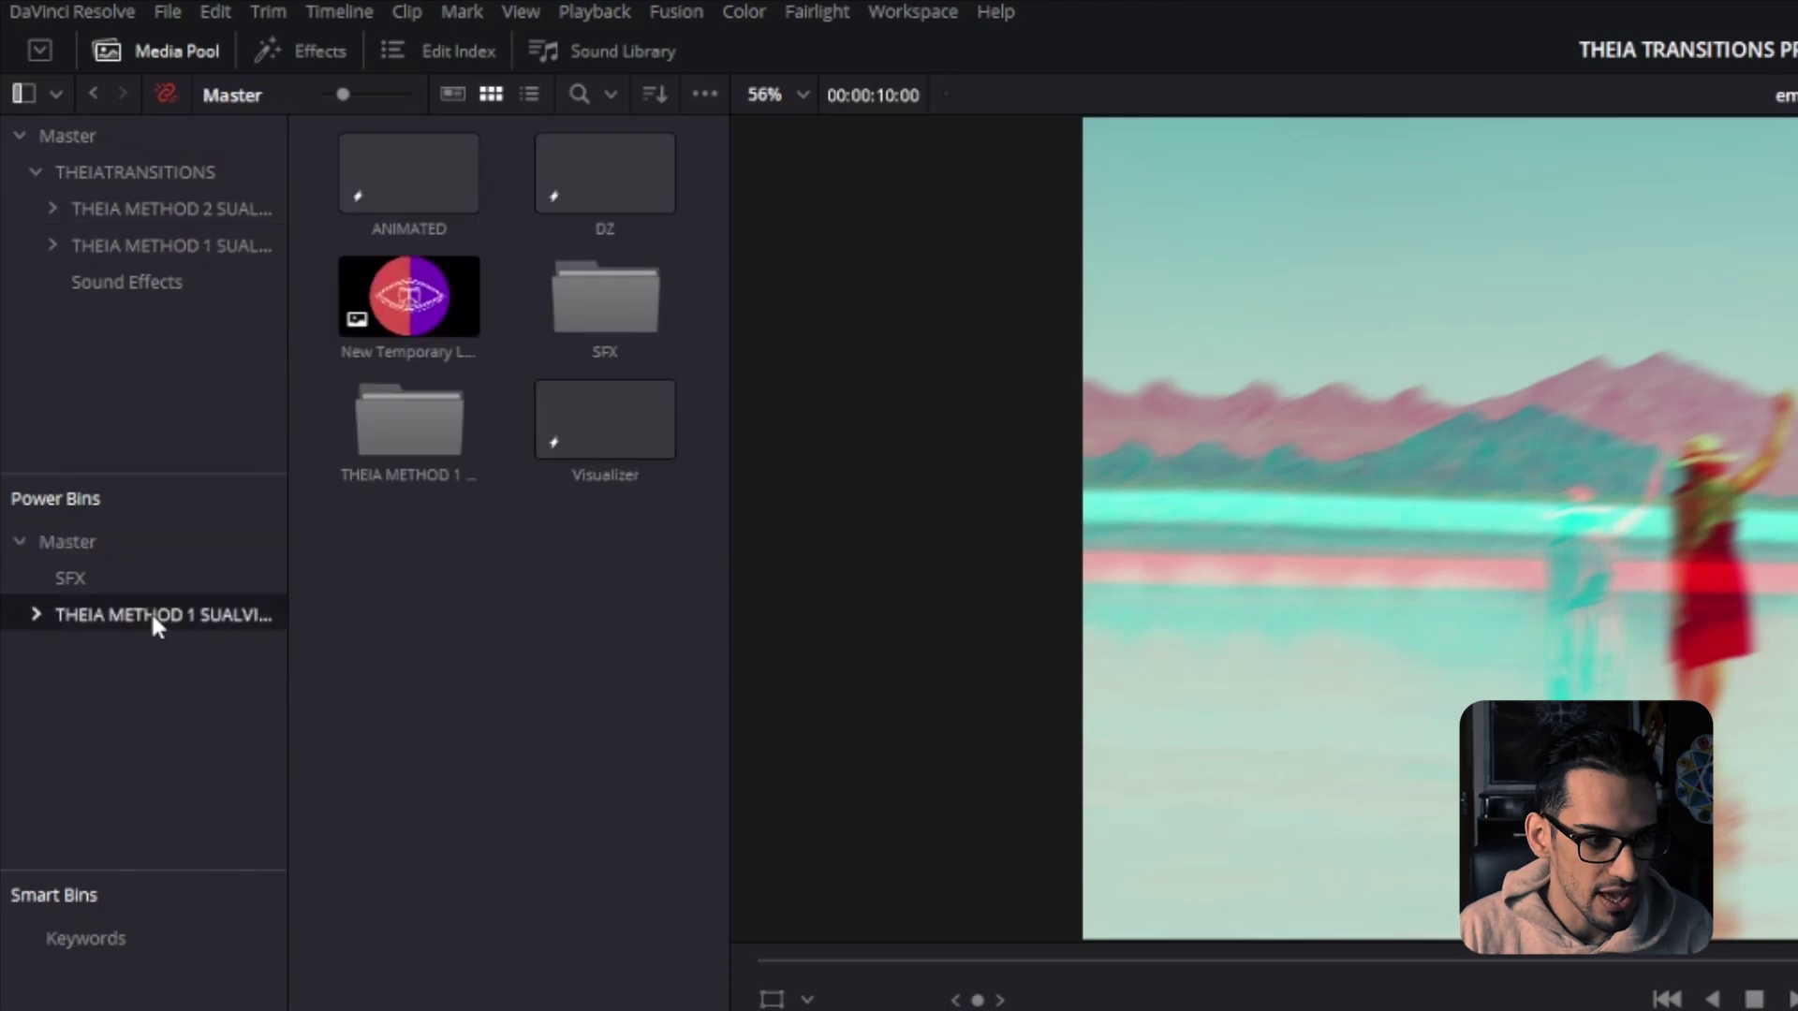
Open THEIA TRANSITIONS > 24FPS > Dented inside the THEIA METHOD 1 power bin
double_click(612, 163)
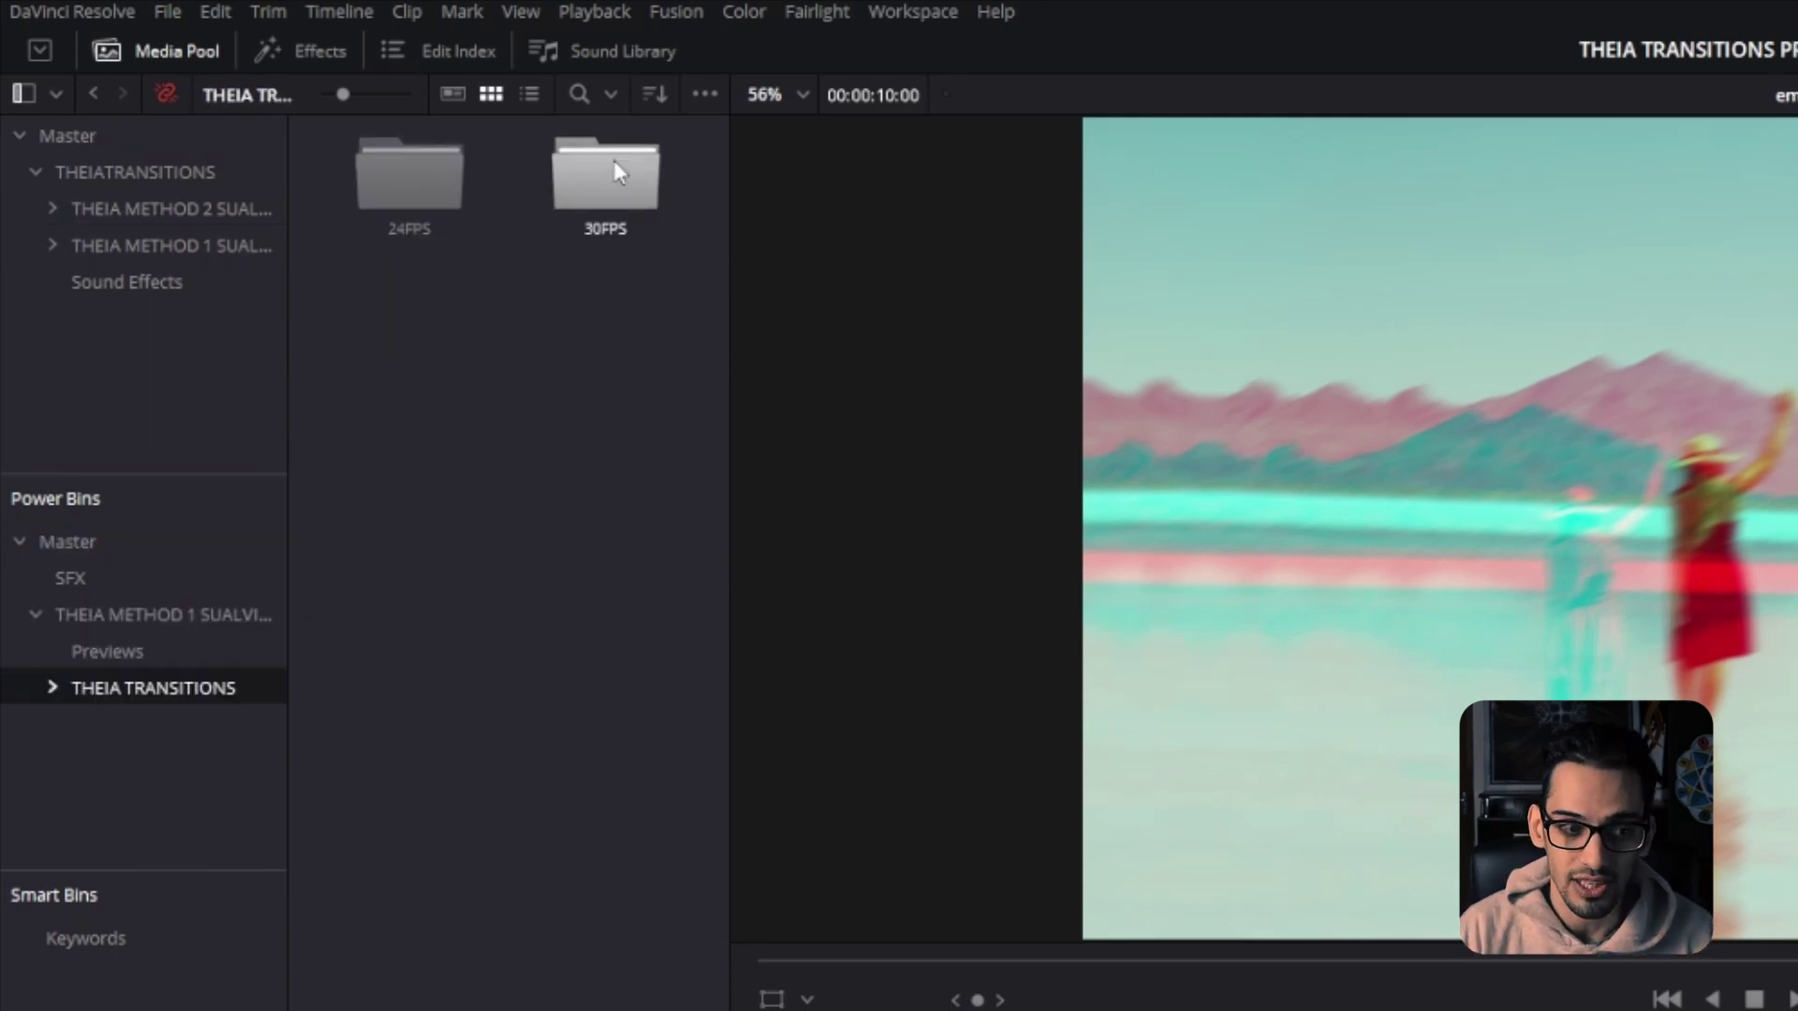
left_click(397, 198)
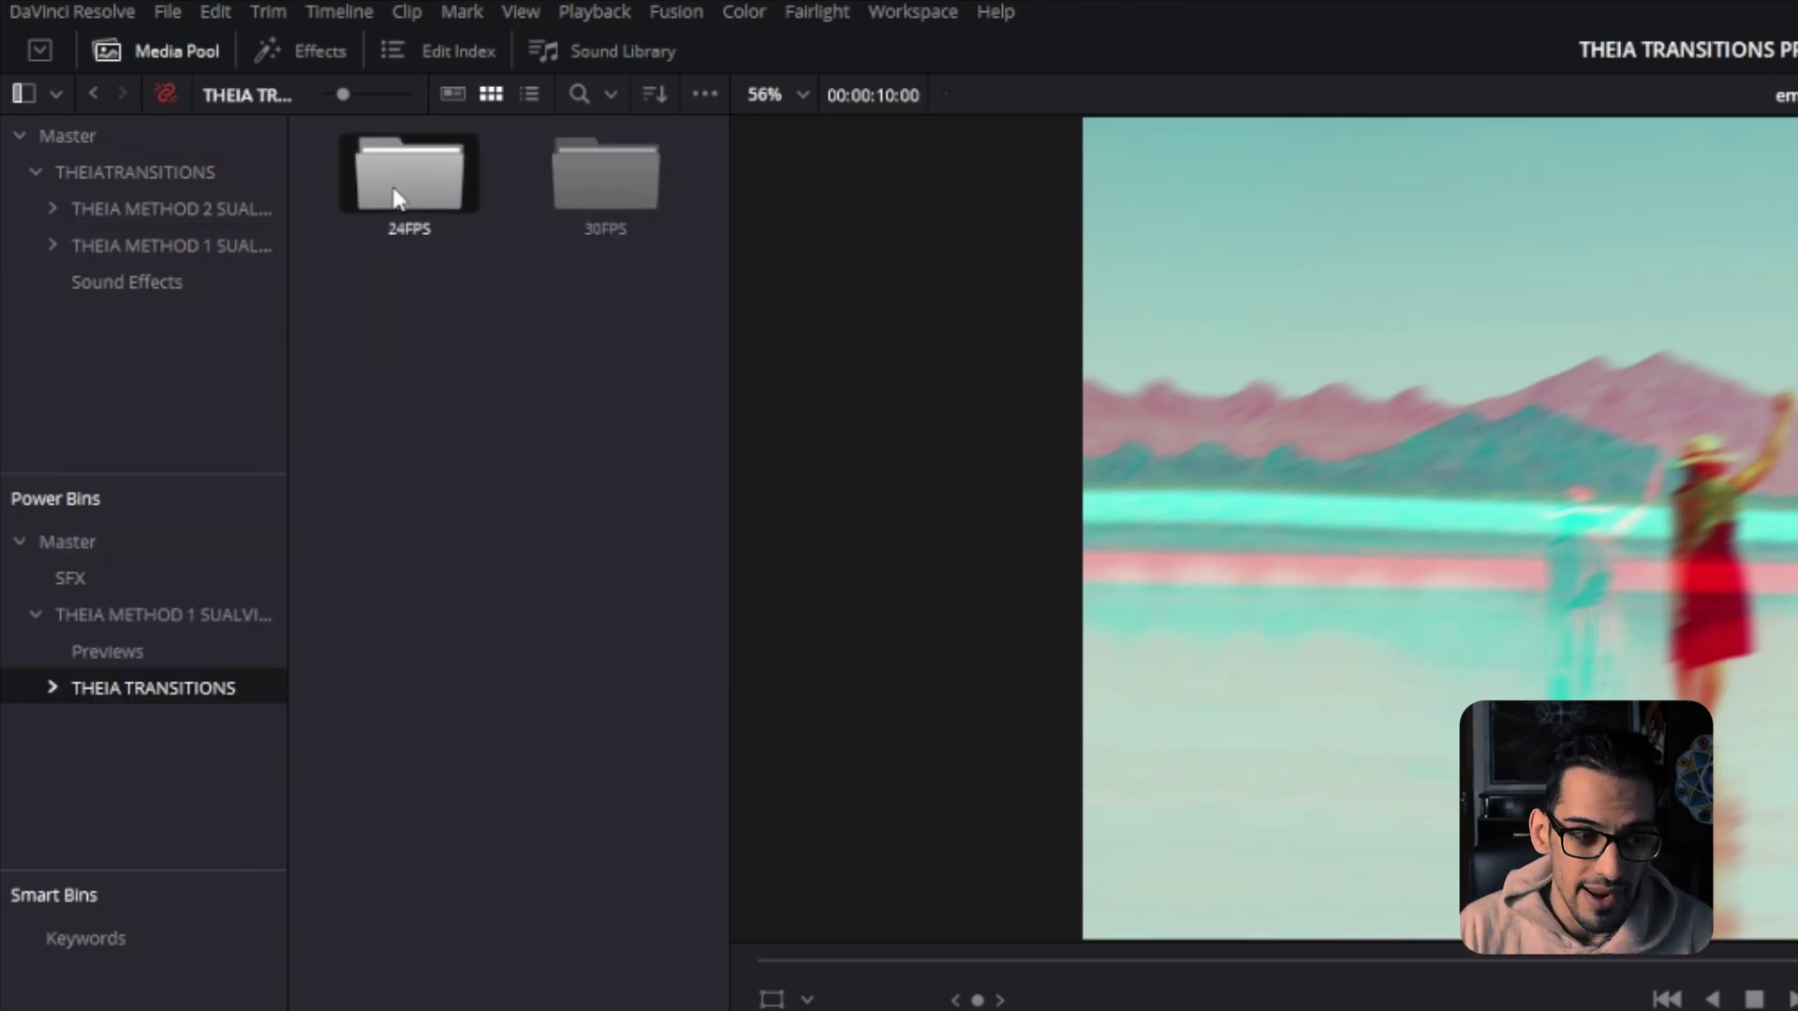
double_click(396, 184)
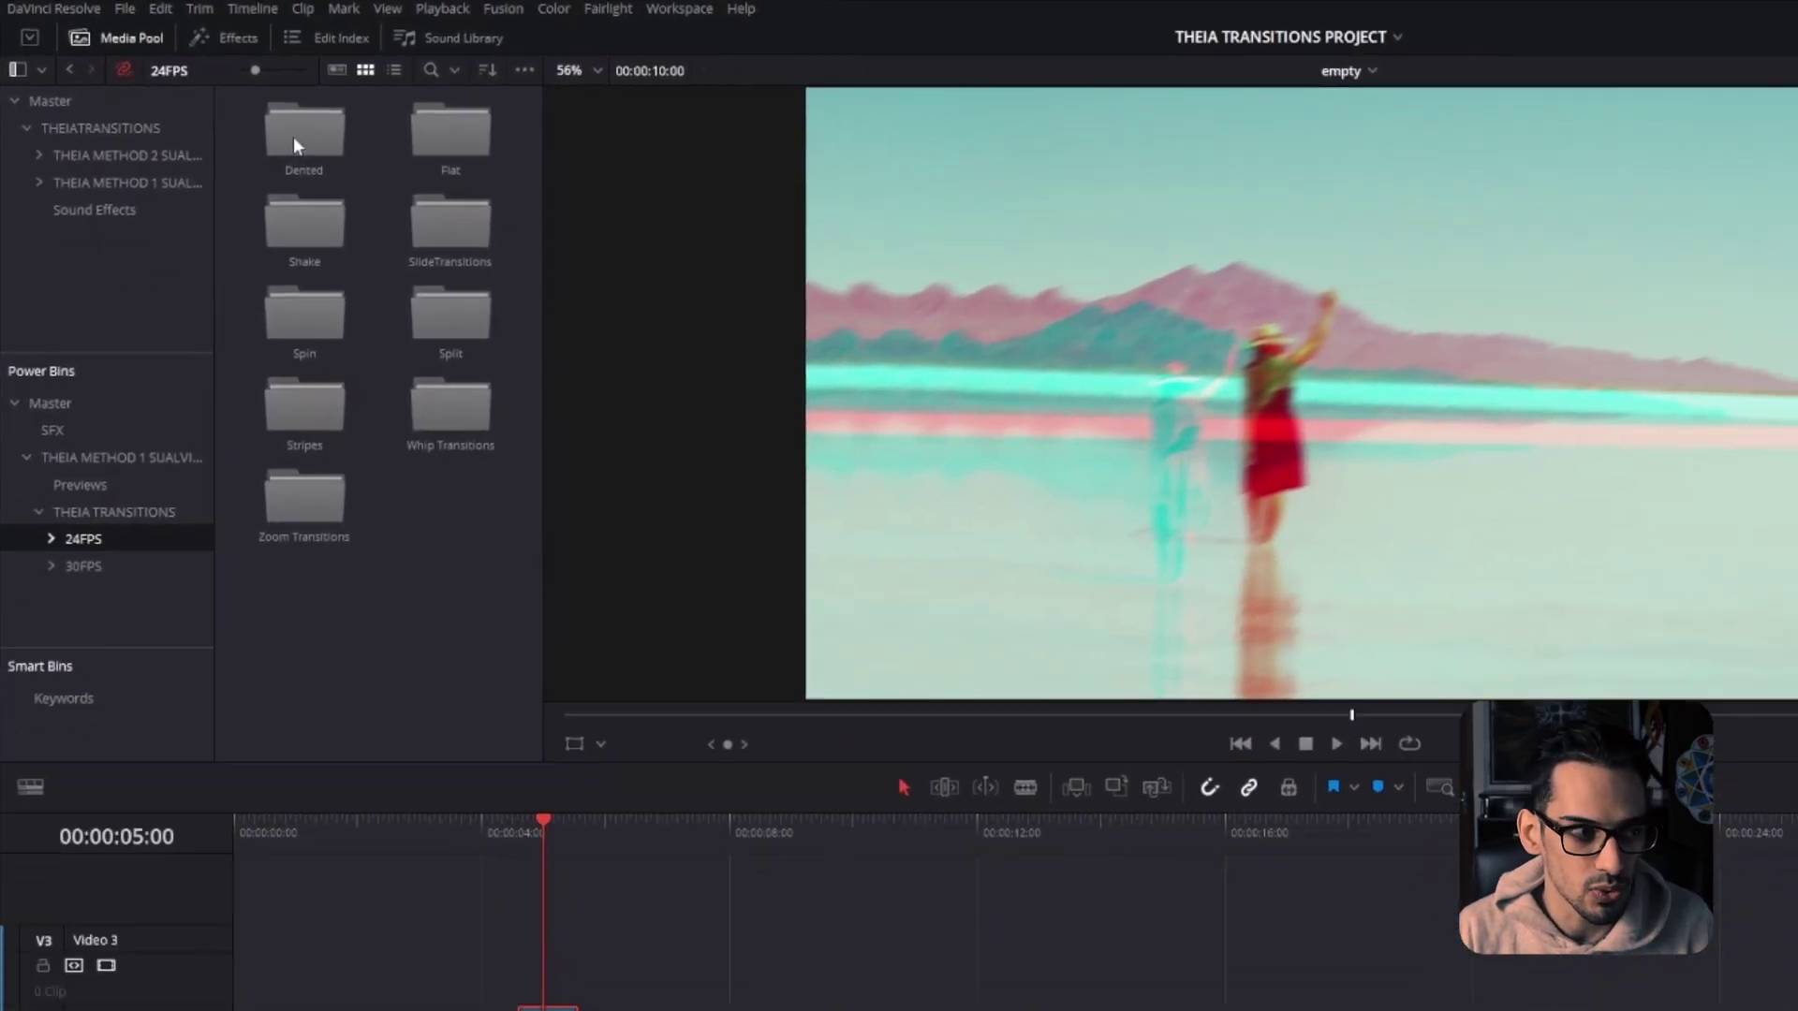
double_click(394, 181)
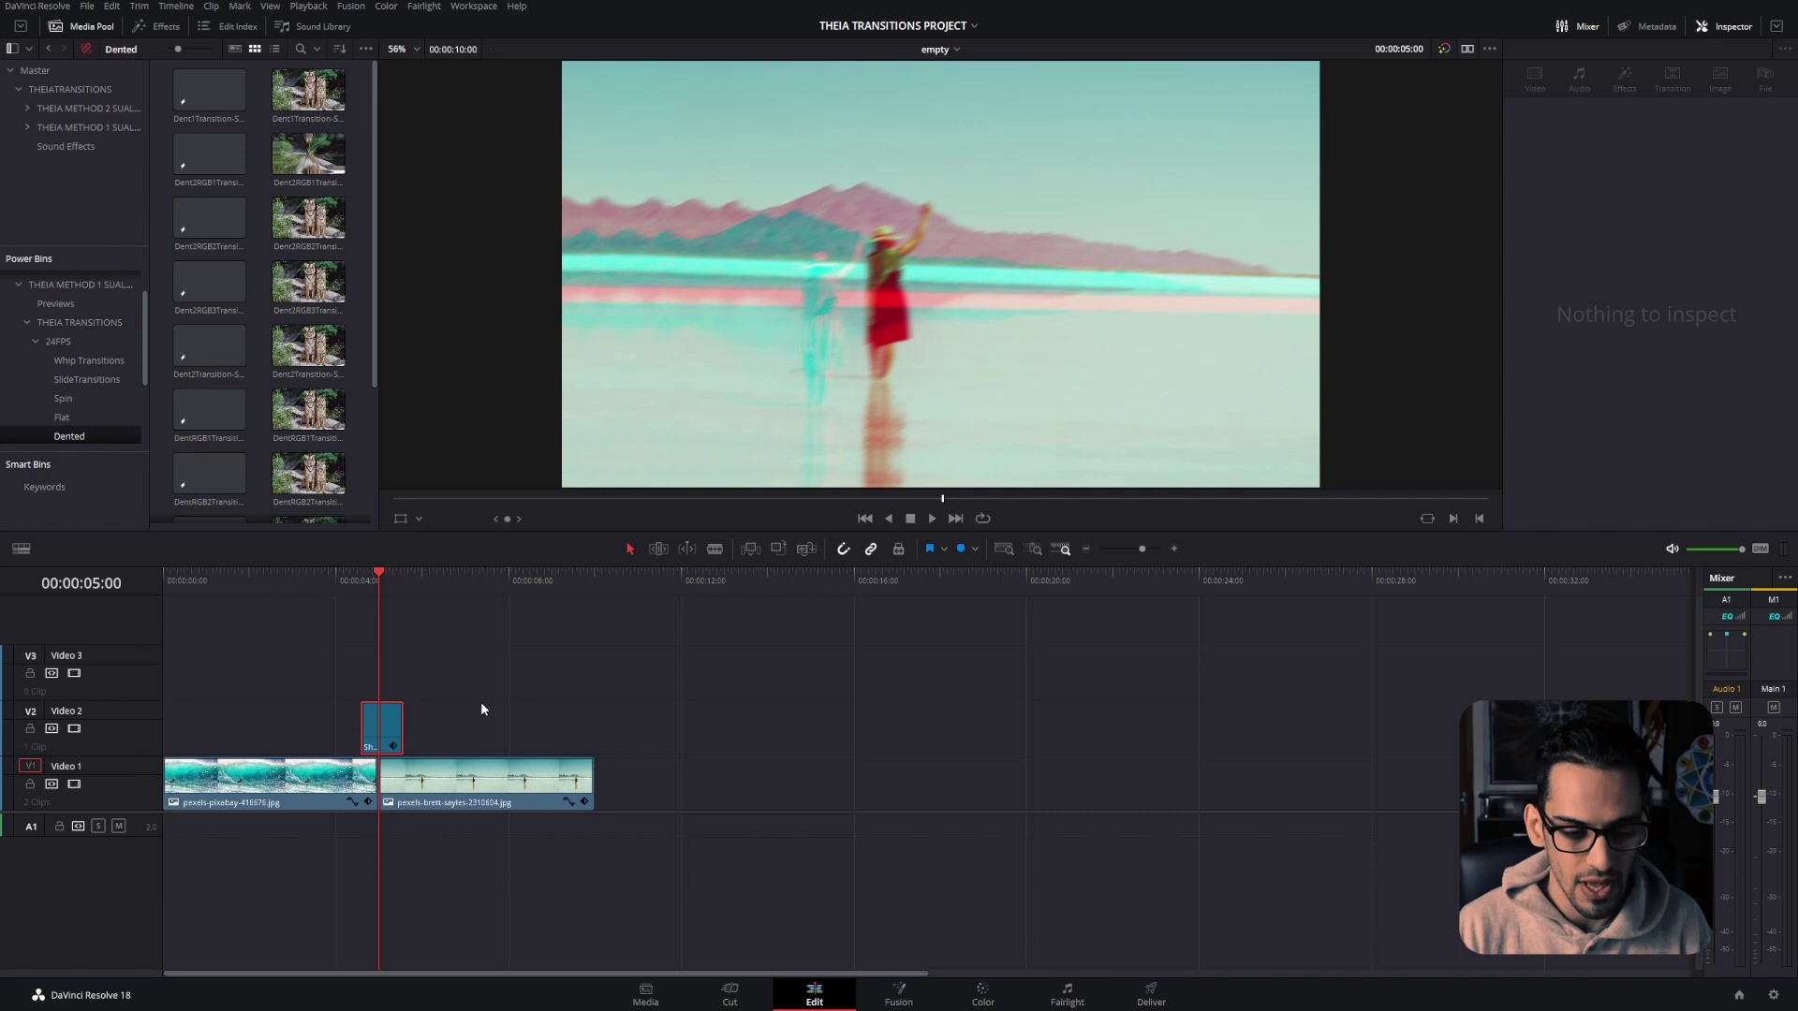
Place the Dent2RGB3 transition on track V2 near 7 seconds, then view the Master bin
left_click(219, 269)
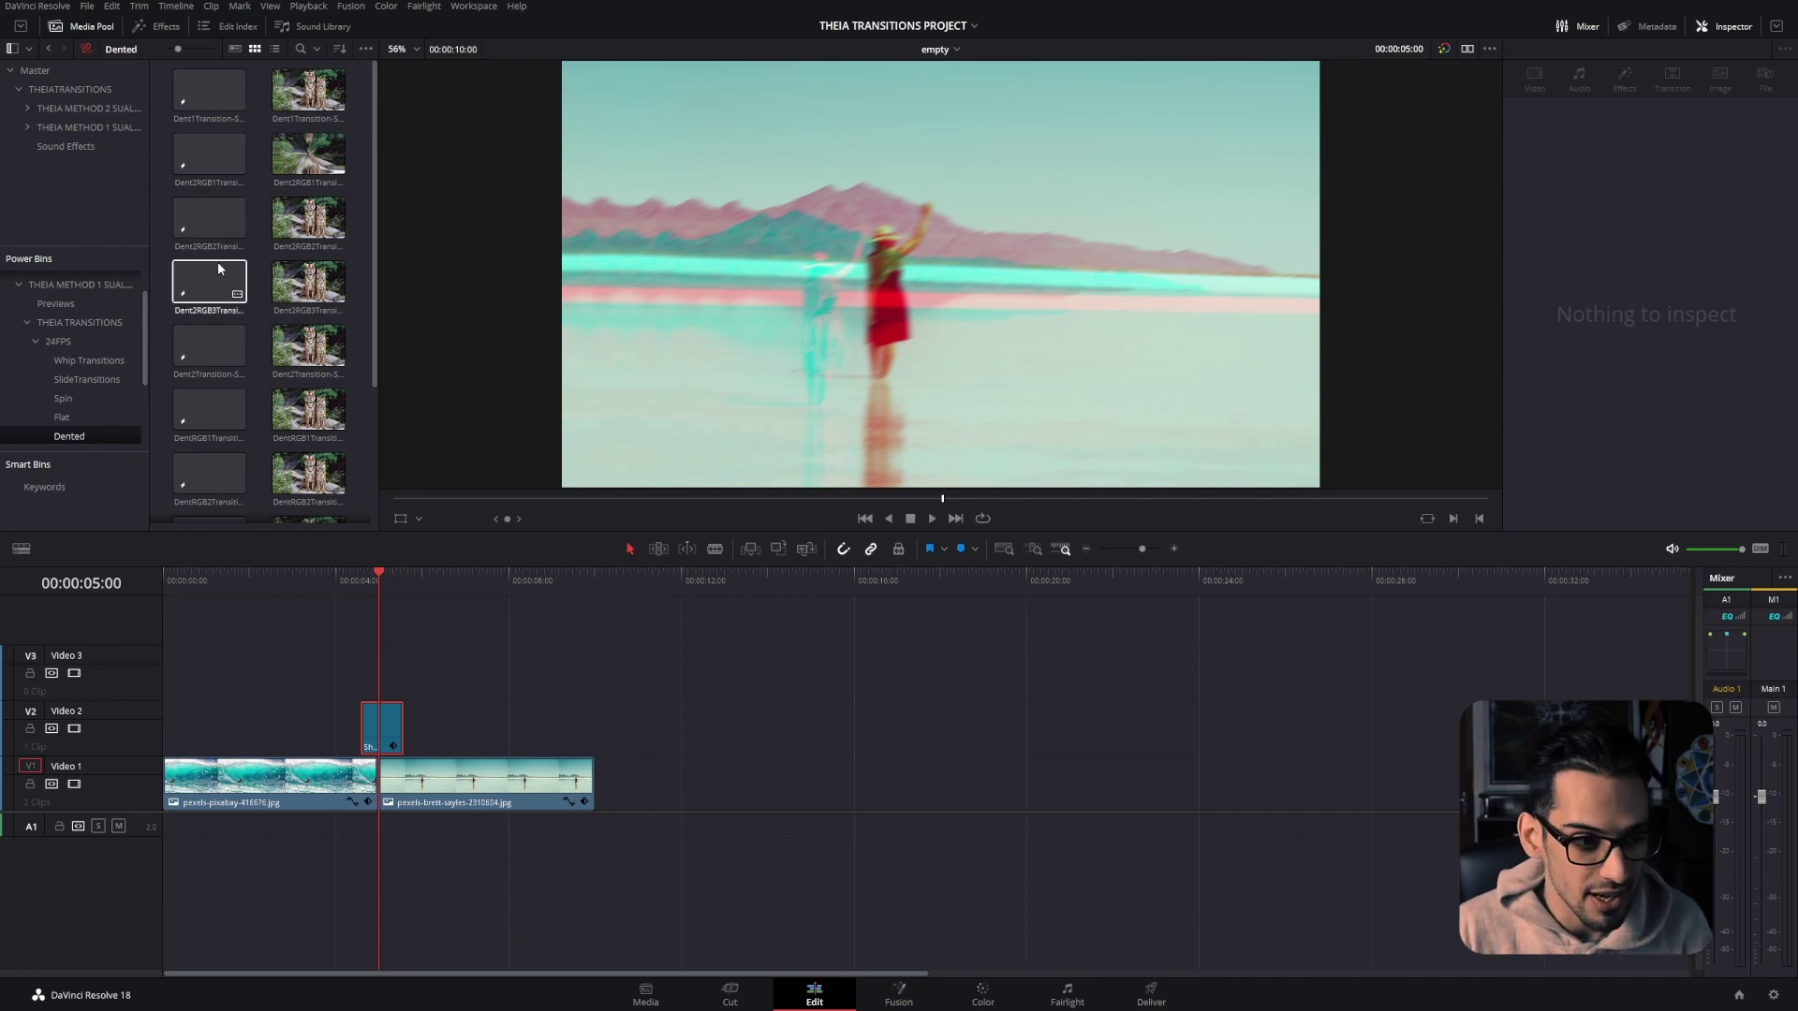
left_click_drag(212, 278, 470, 737)
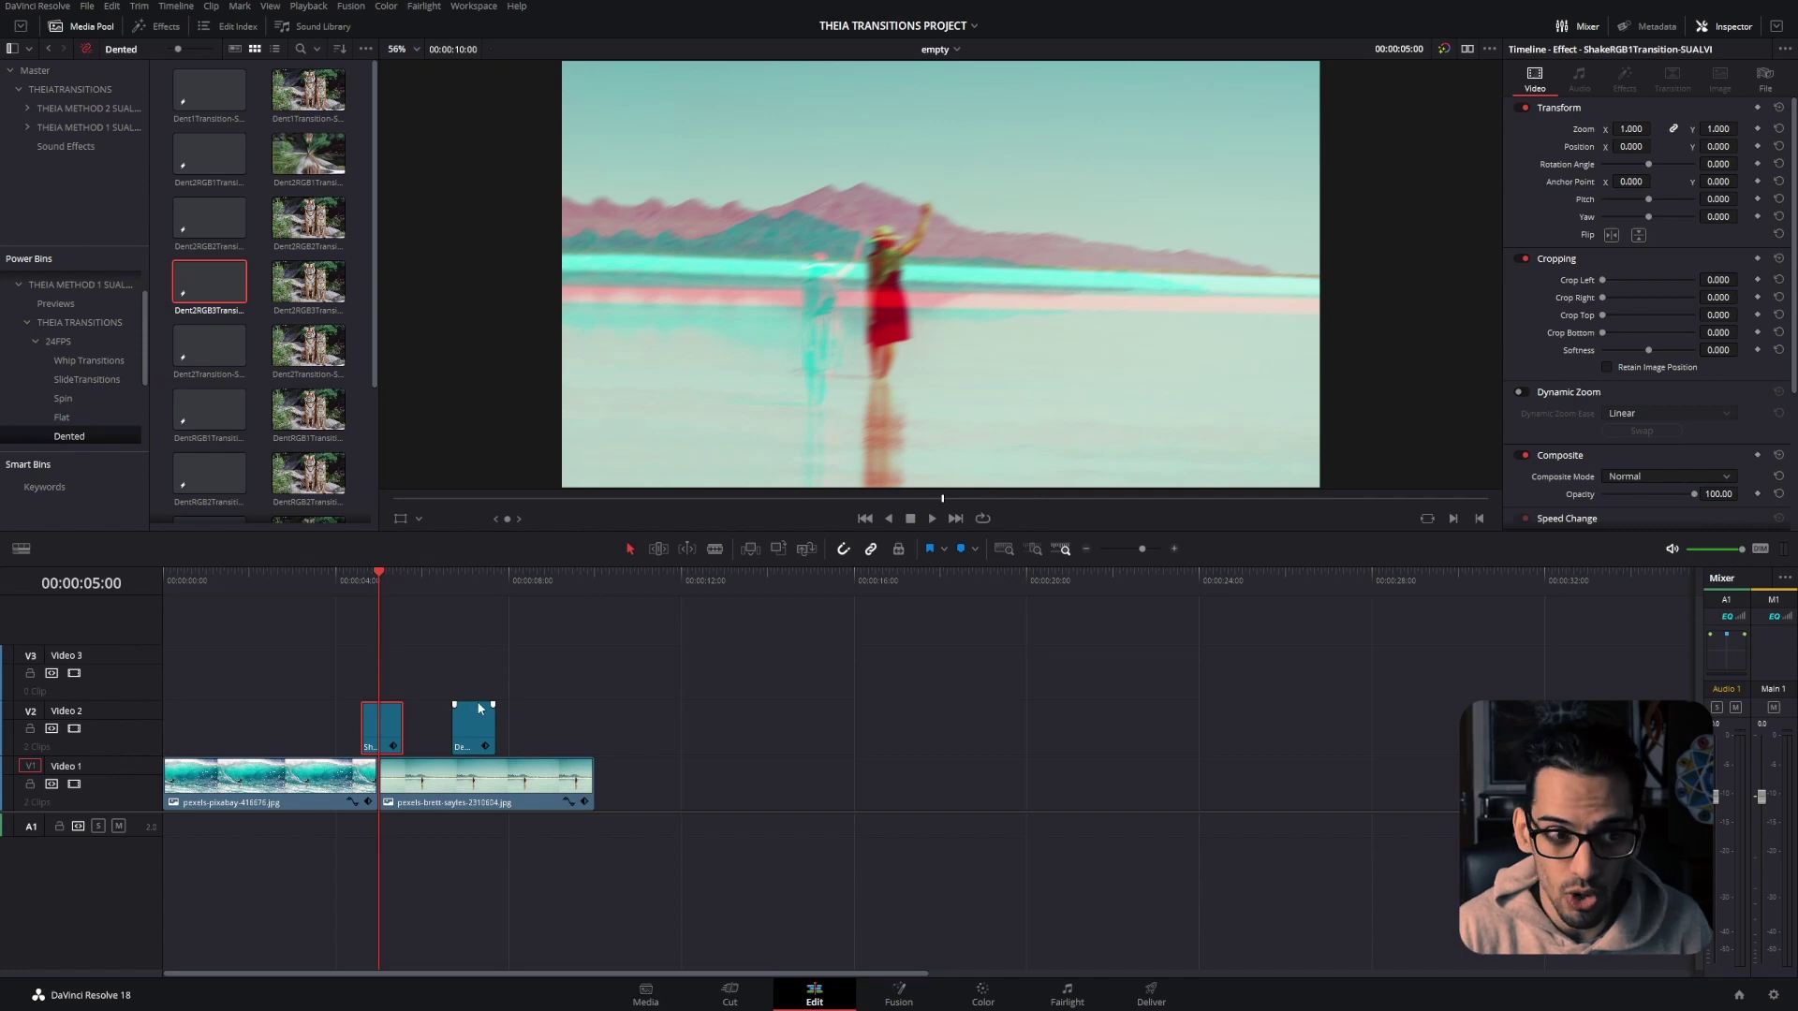
left_click(37, 71)
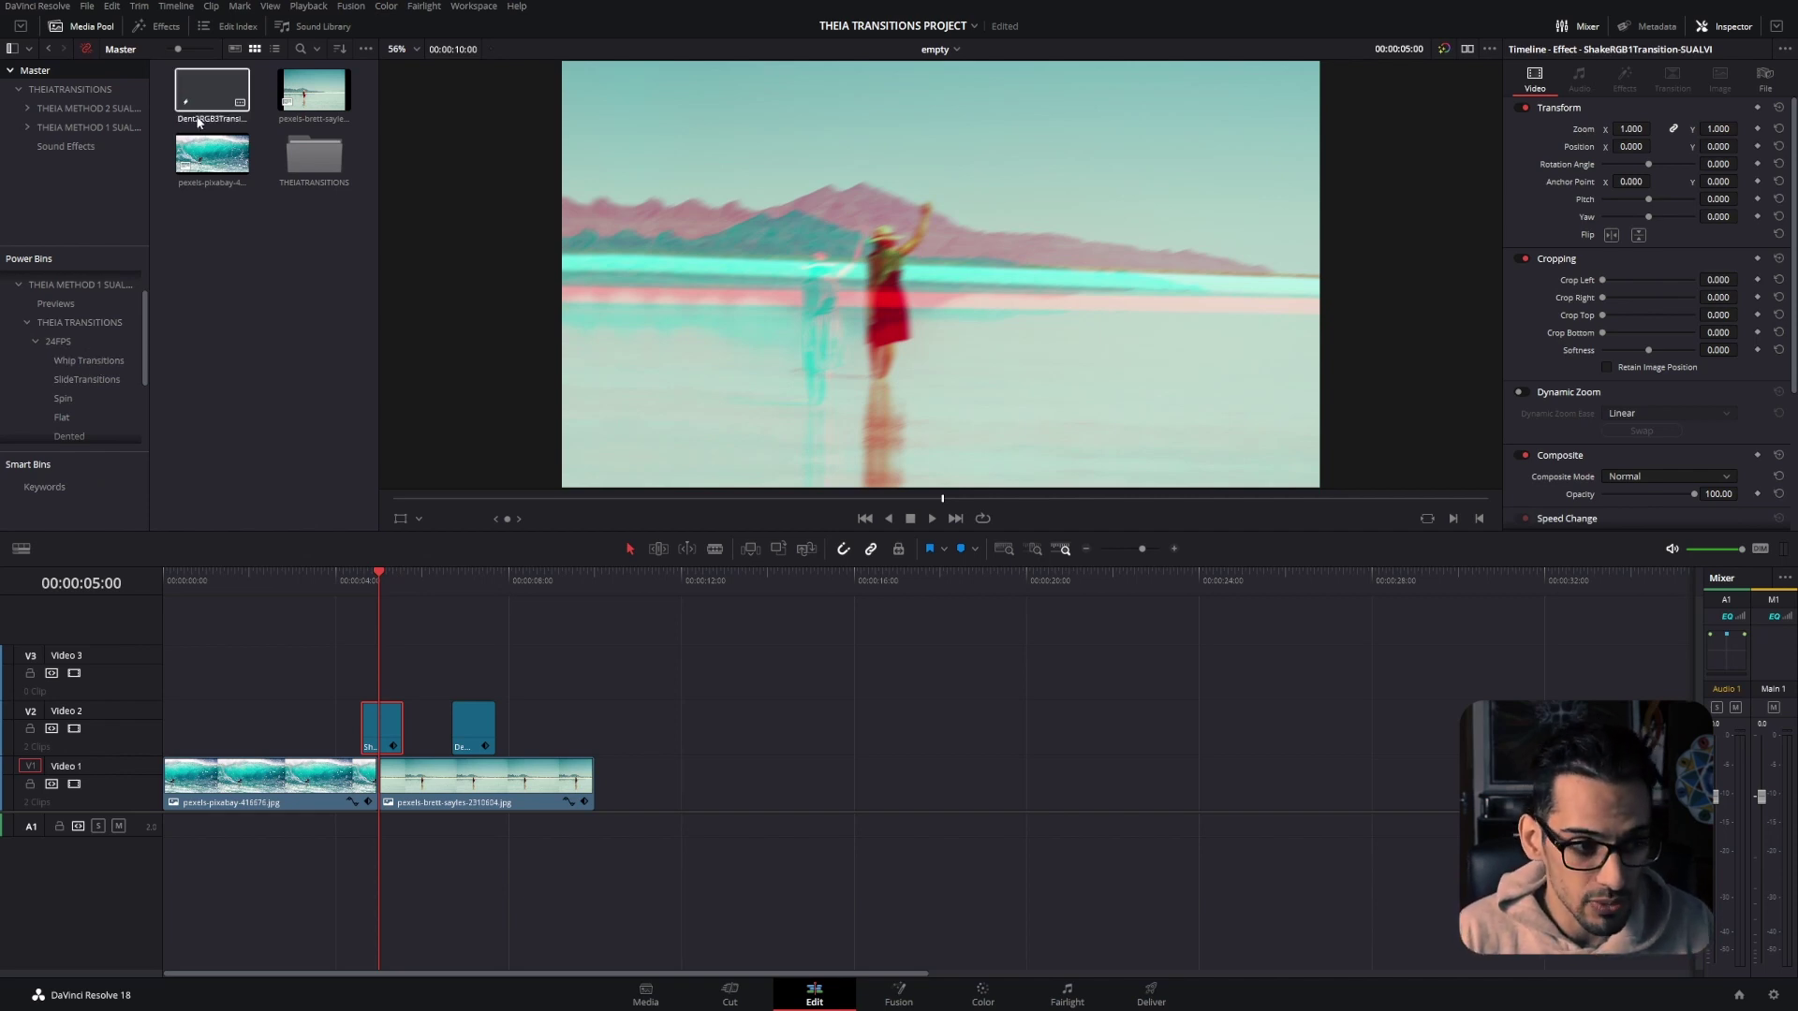
Undo the Dent transition and copy the Theia Method 1 power bin into the Master bin
key("ctrl+z")
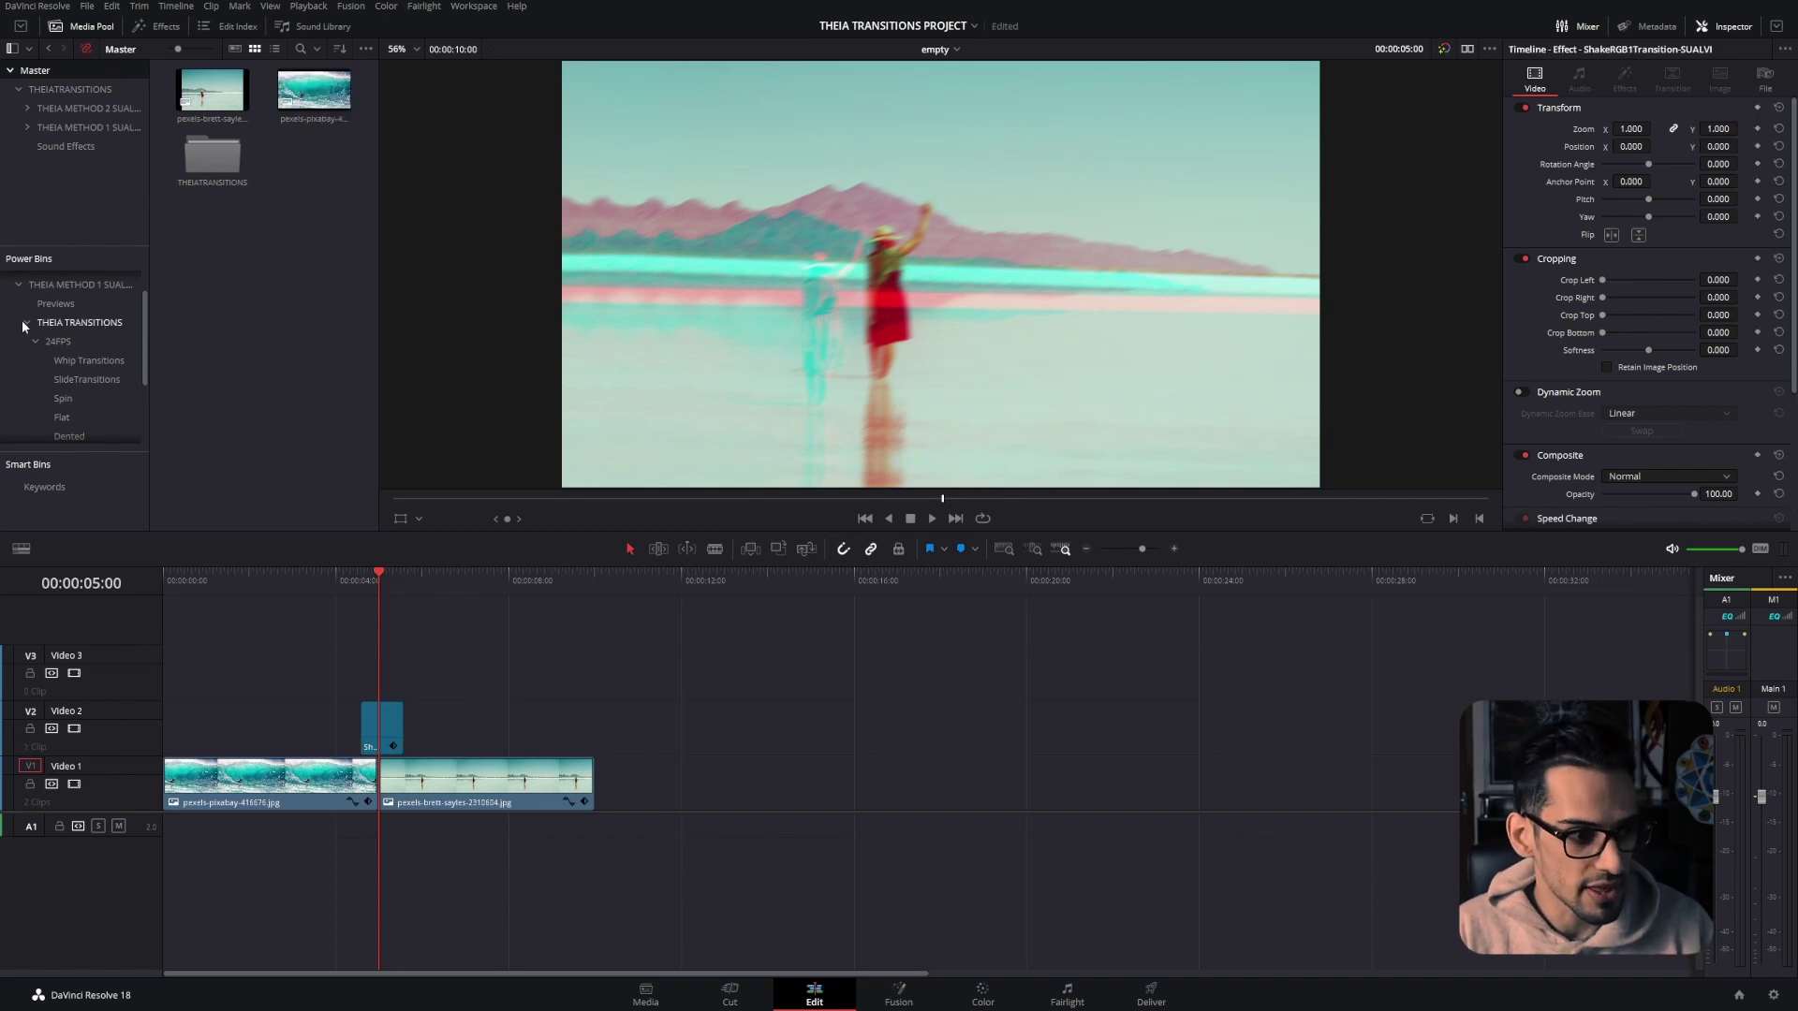
left_click(25, 324)
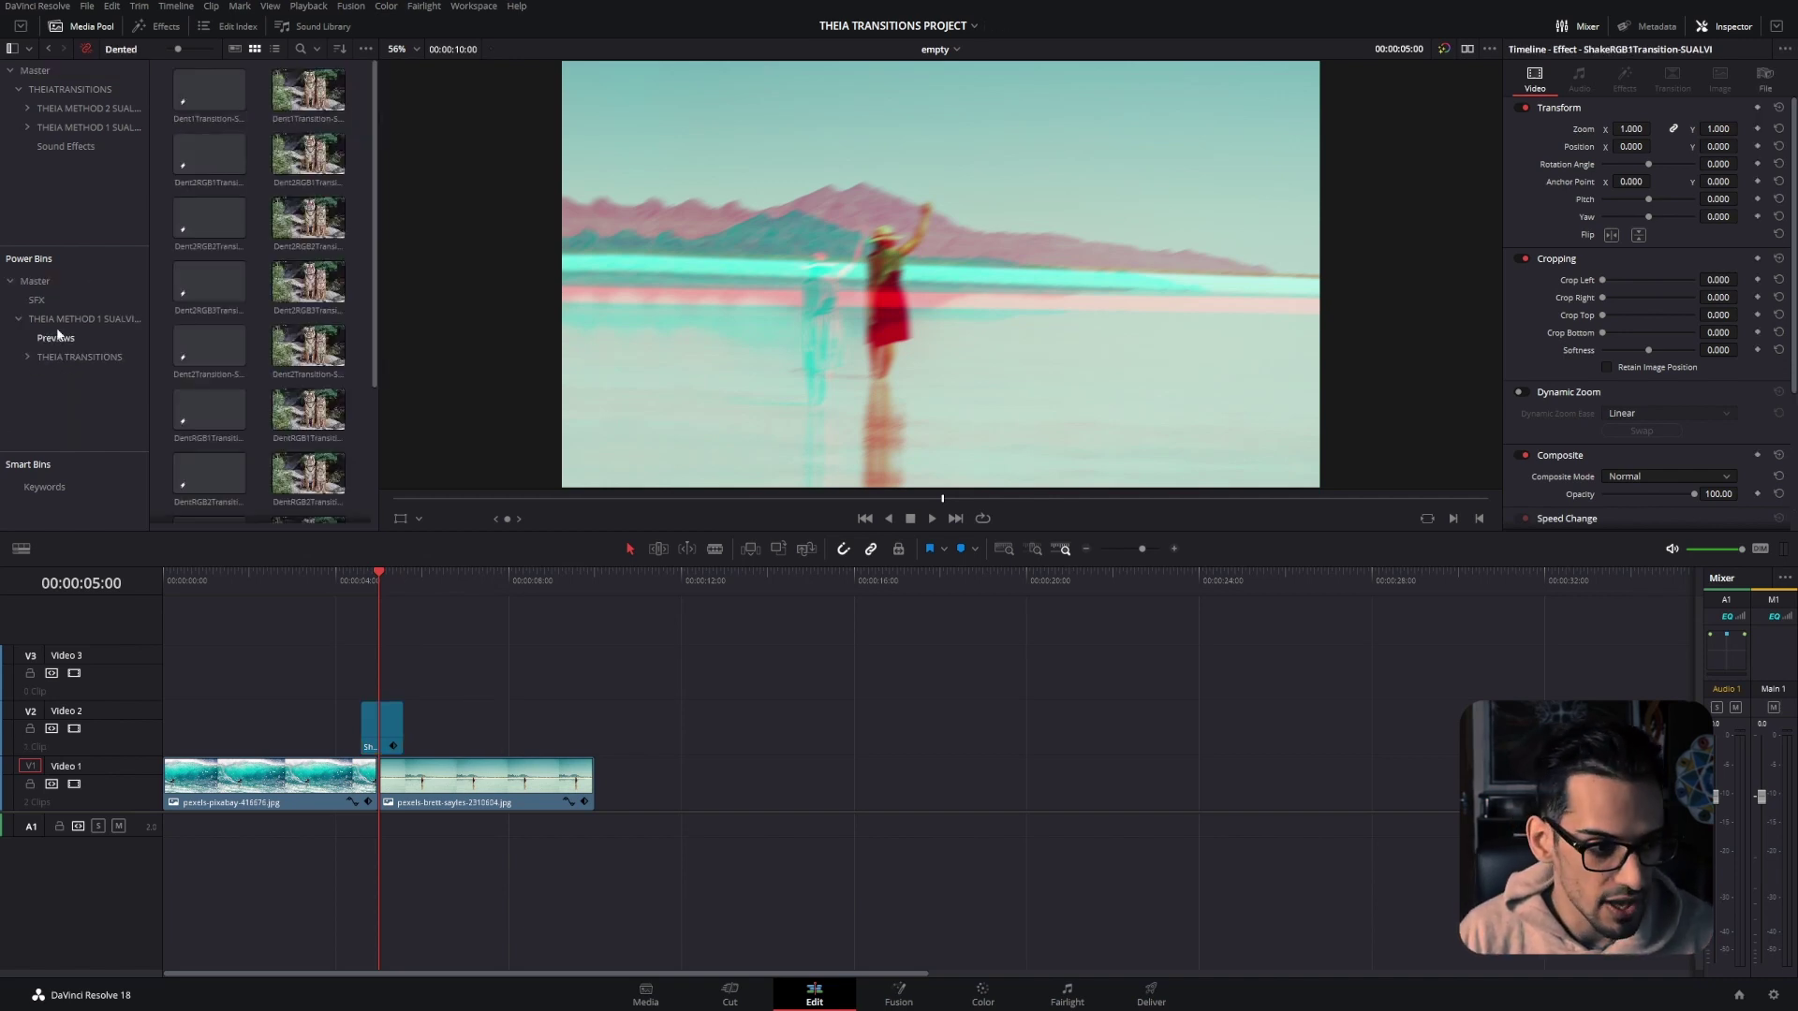
left_click(18, 321)
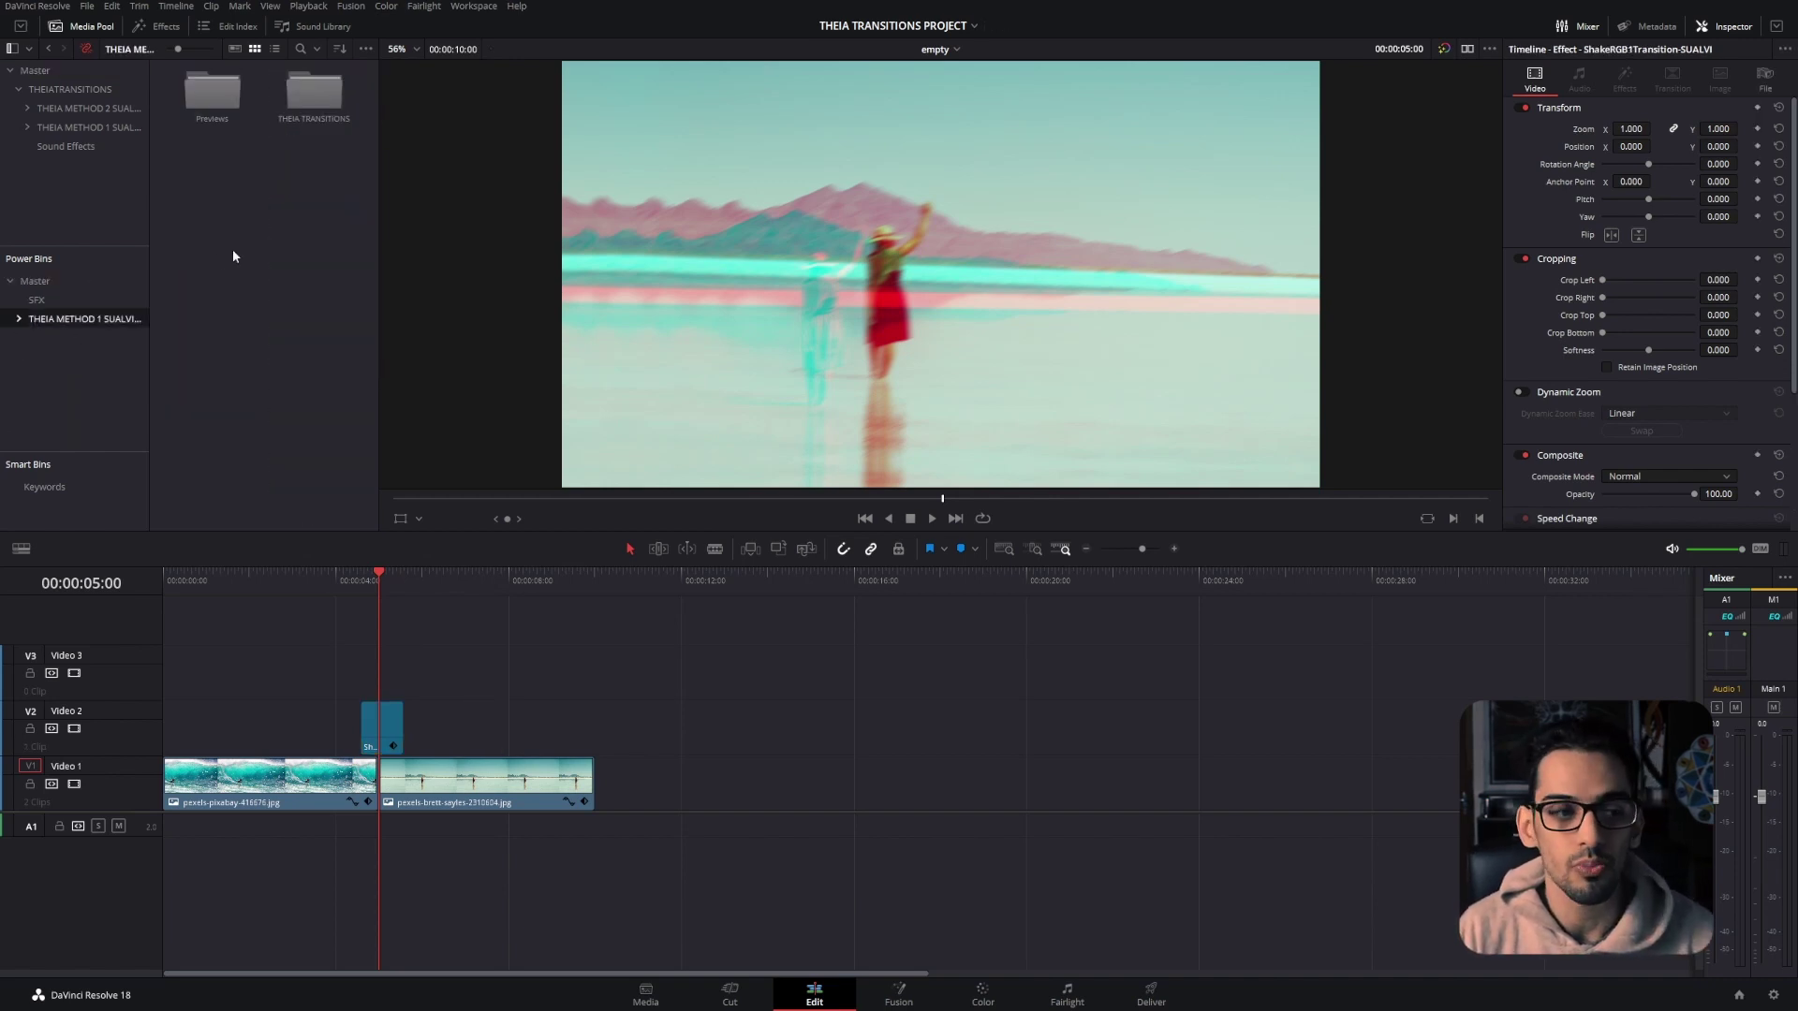
left_click_drag(63, 327, 46, 72)
Browse Master > Theia Method 1 > THEIA TRANSITIONS > 24FPS > Shake
left_click(46, 72)
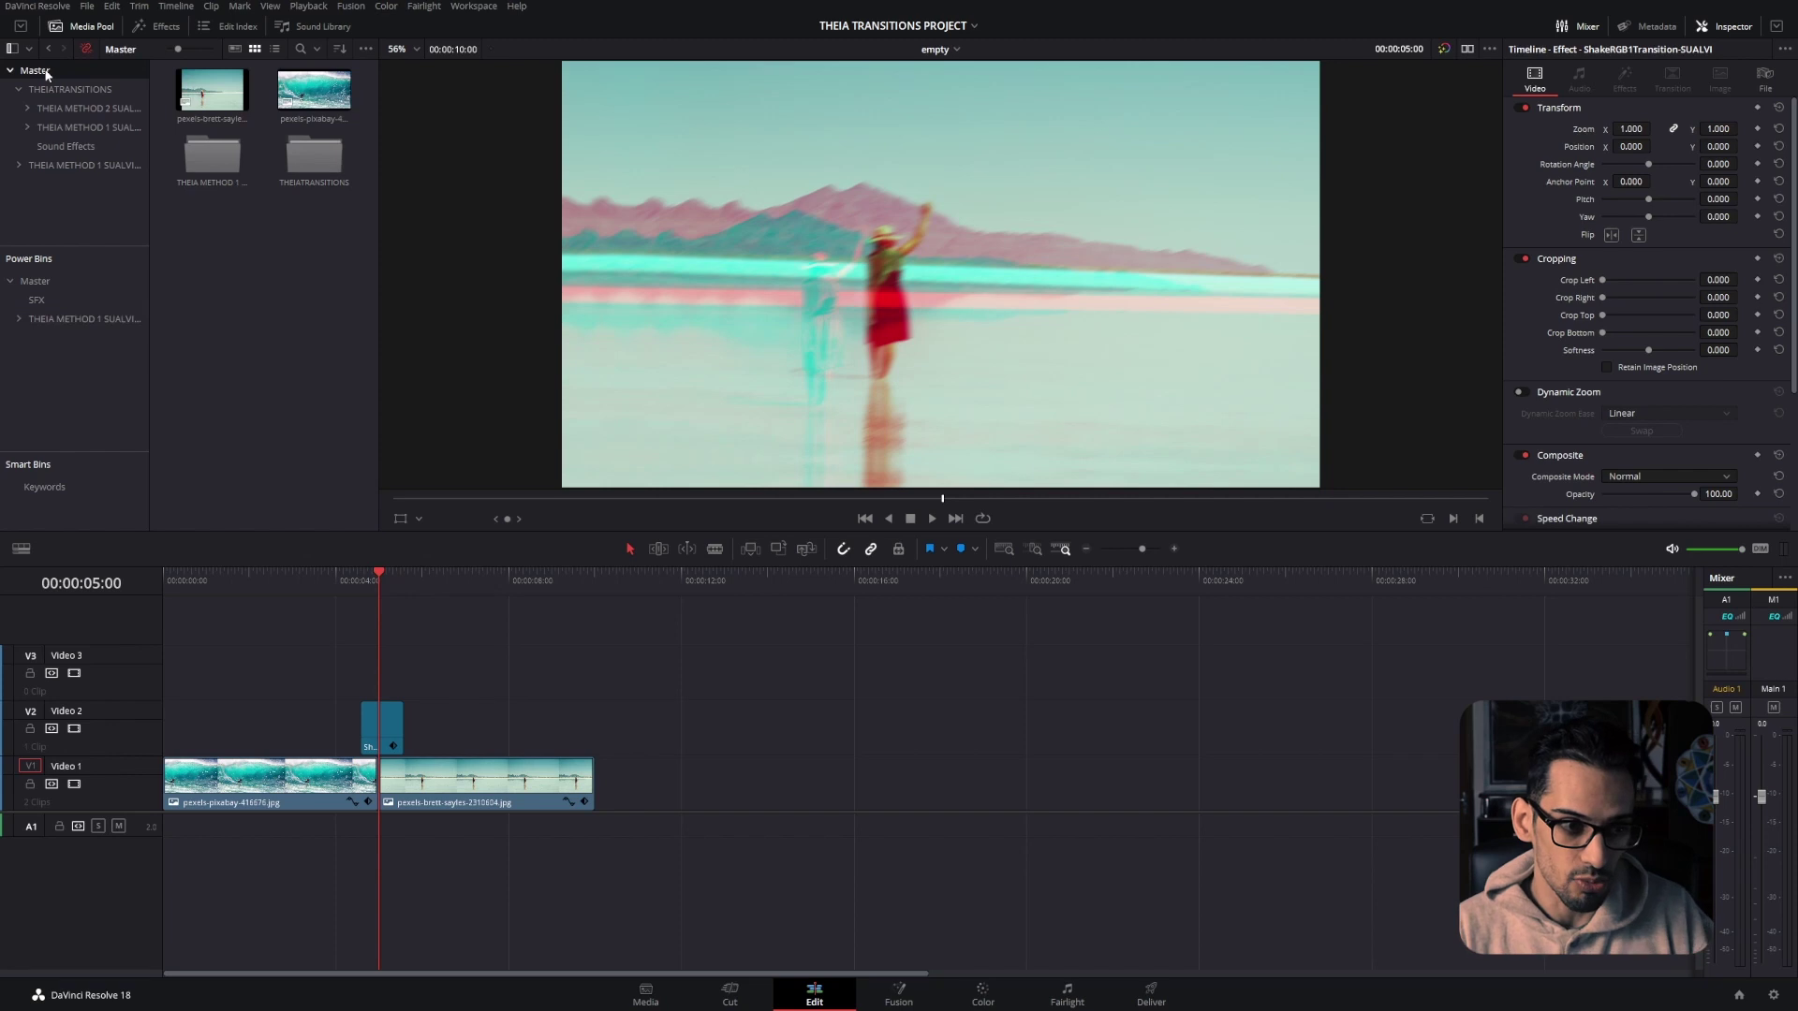
double_click(227, 152)
double_click(283, 90)
double_click(217, 91)
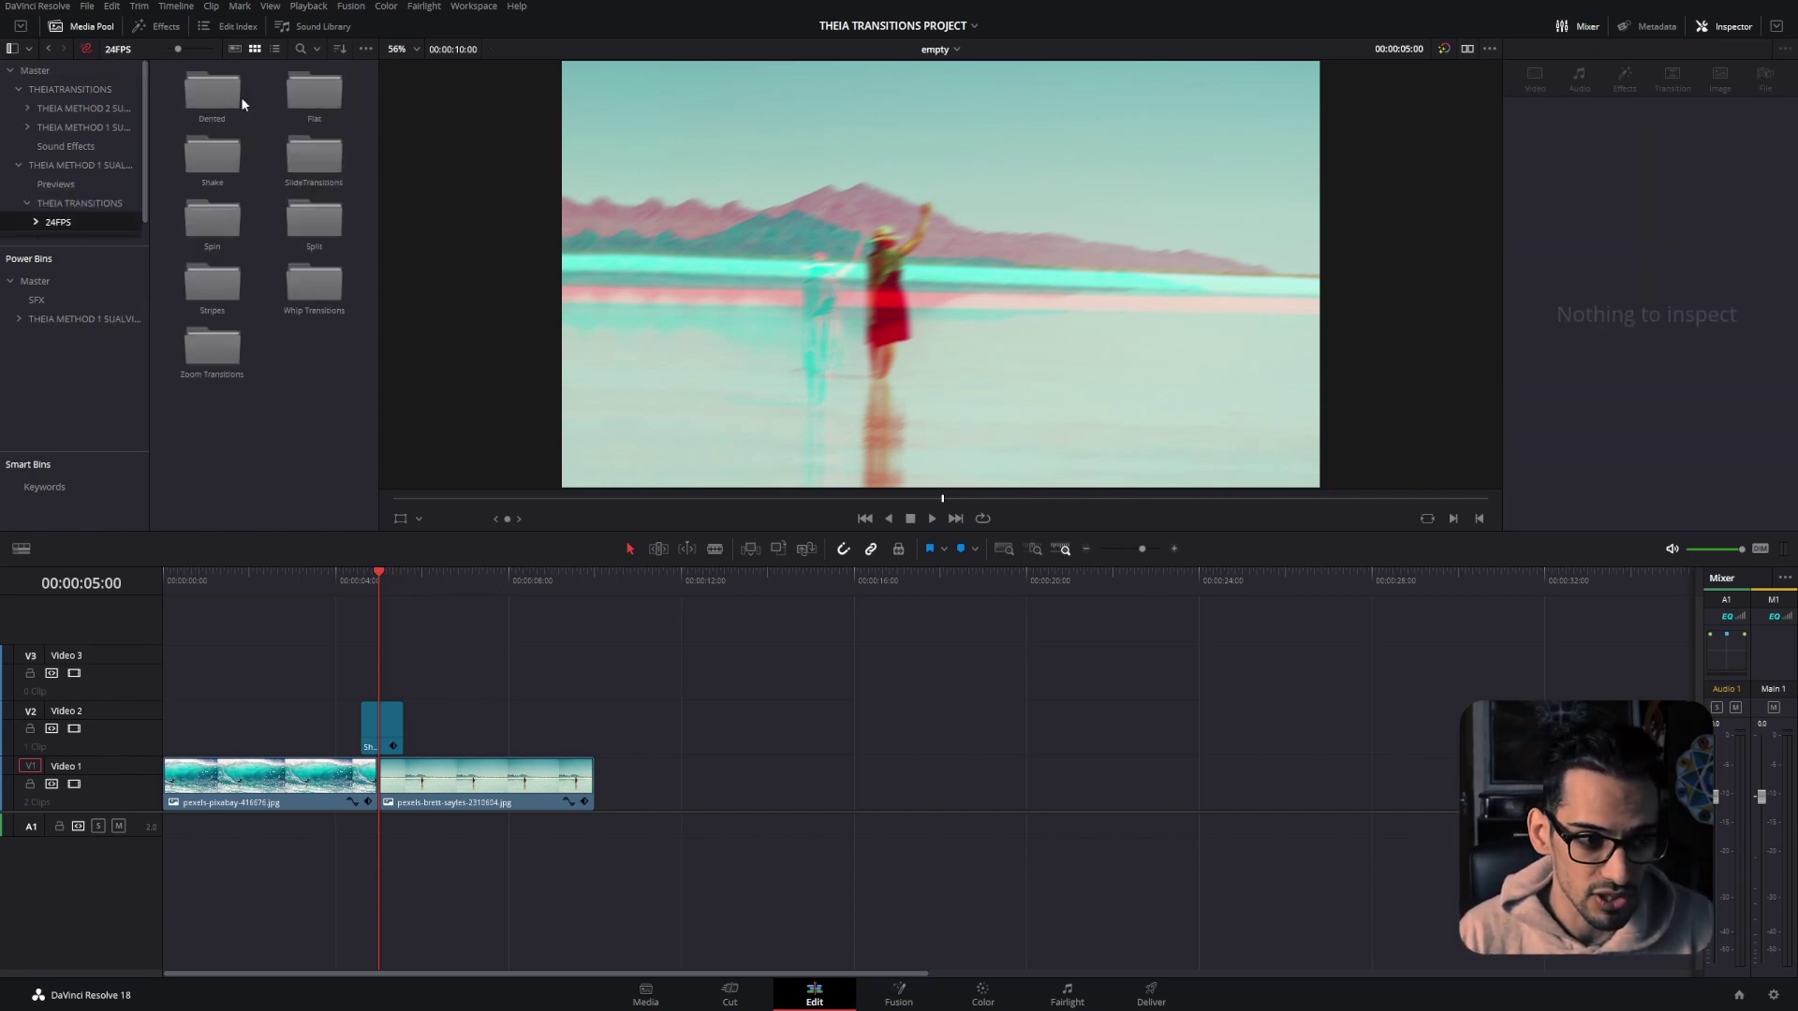
double_click(222, 159)
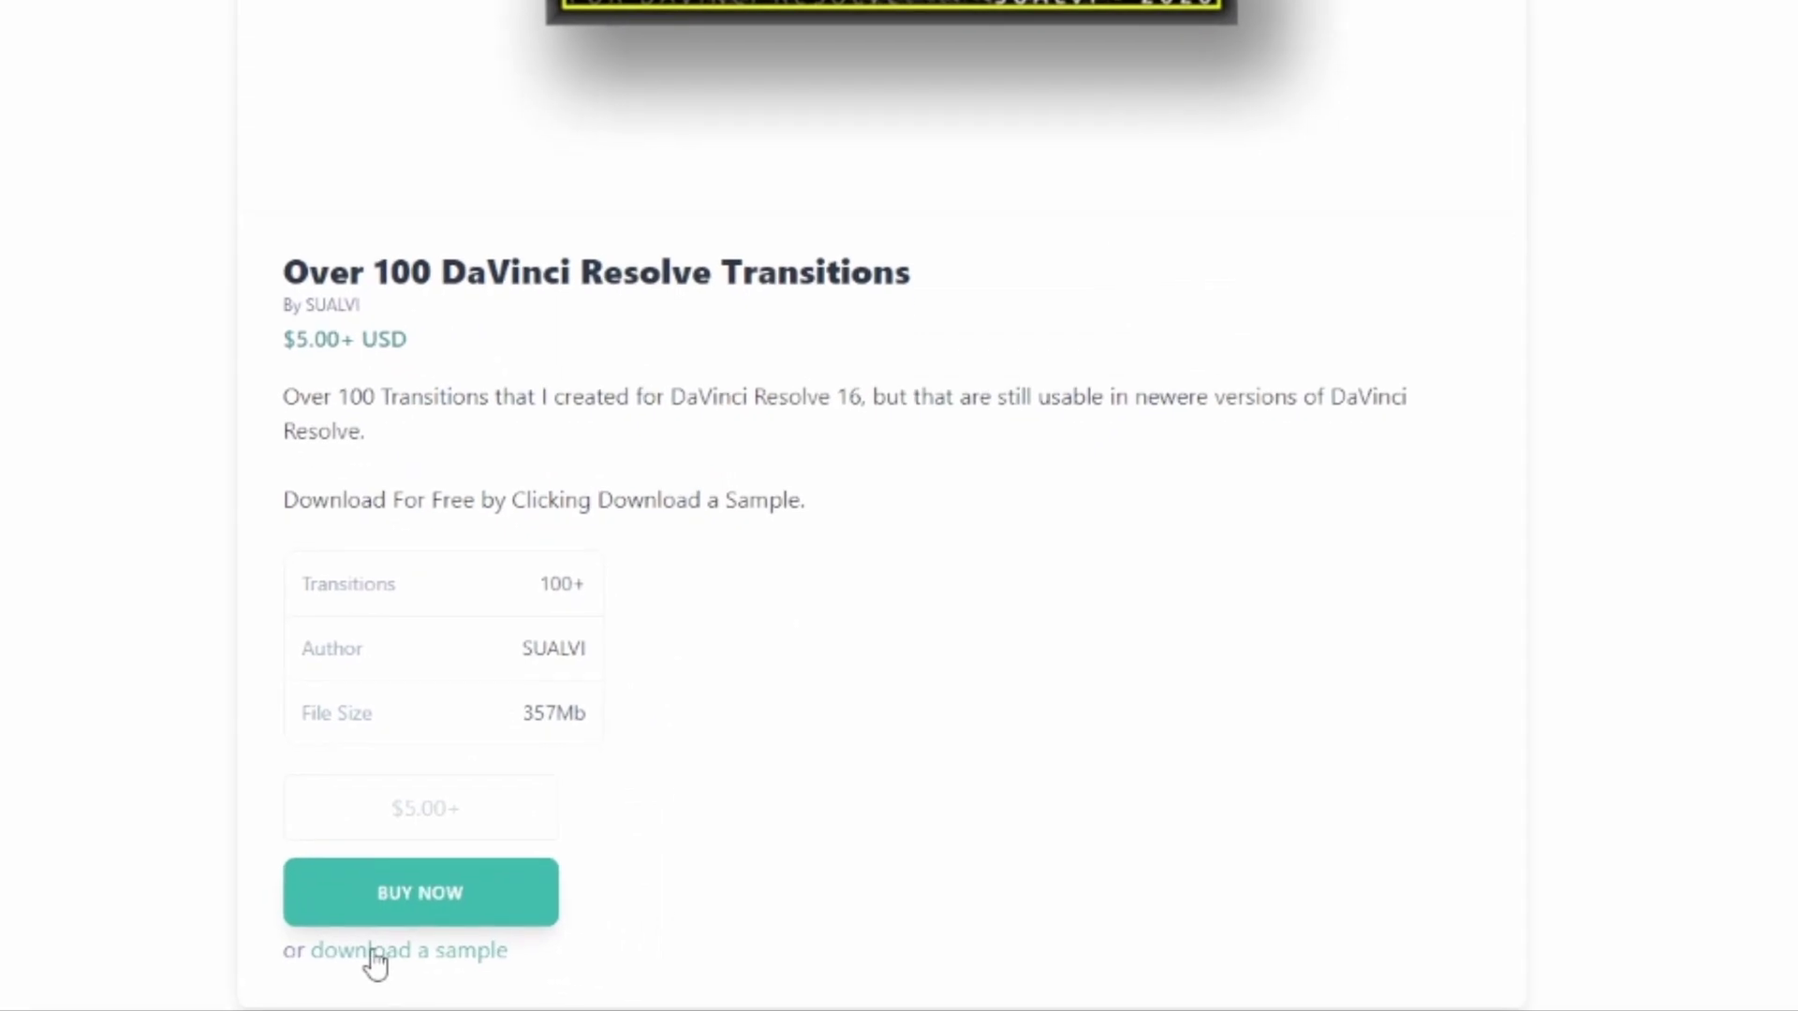
Point out the 357Mb File Size details on the Theia Transitions product page
left_click_drag(601, 712, 299, 723)
left_click(174, 741)
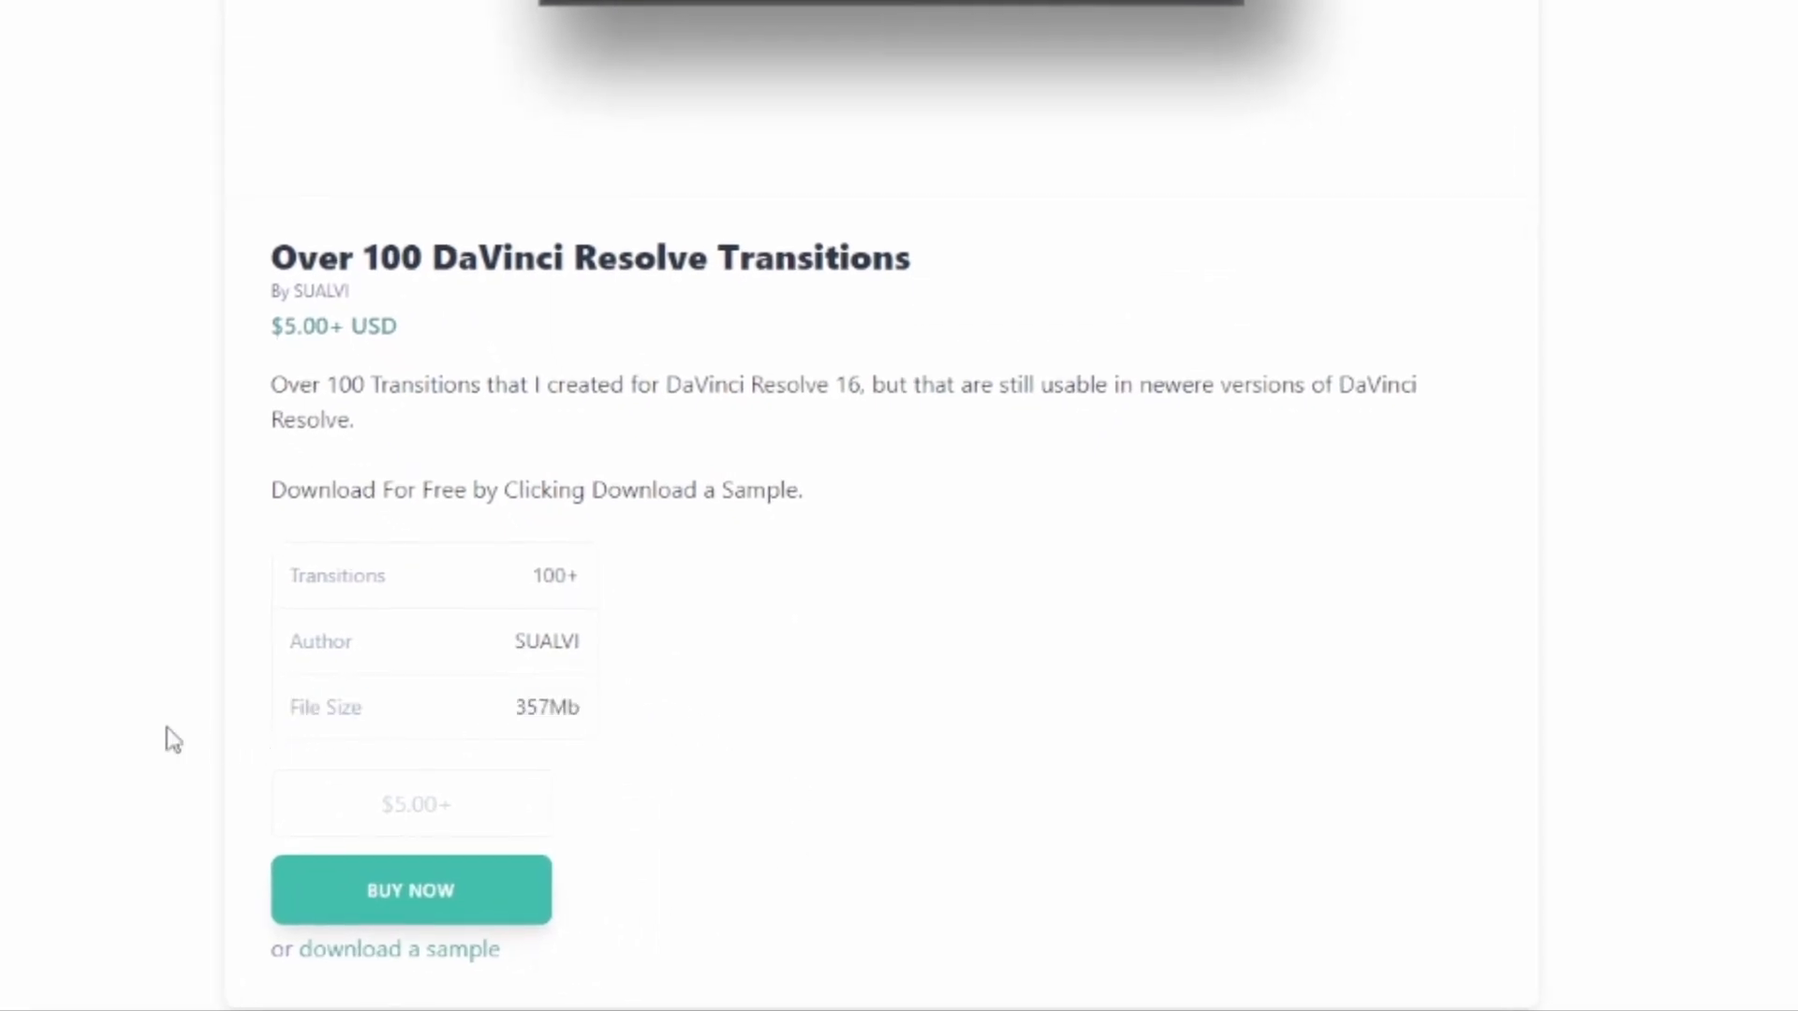